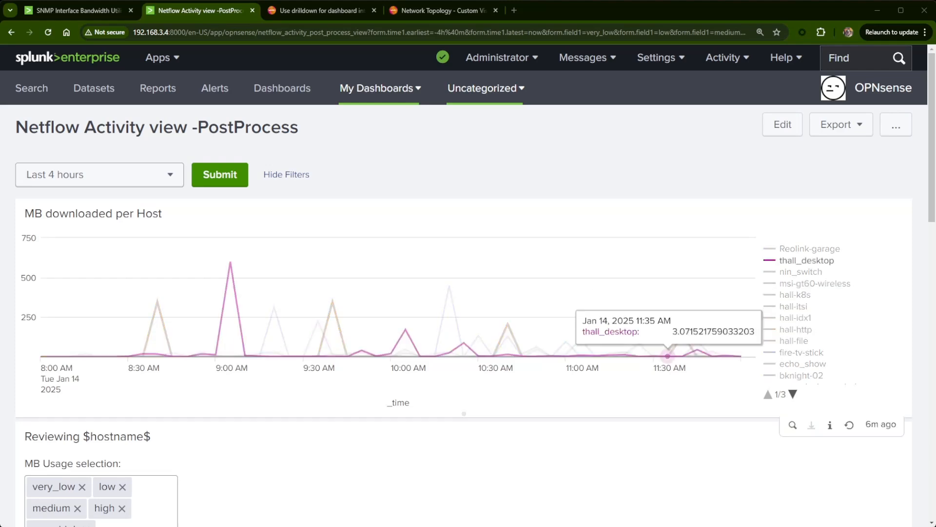
- Review the SNMP bandwidth and Netflow activity dashboards and the Splunk documentation page on drilldown for dashboard interactivity
{"action": "left_click", "coordinate": [70, 15]}
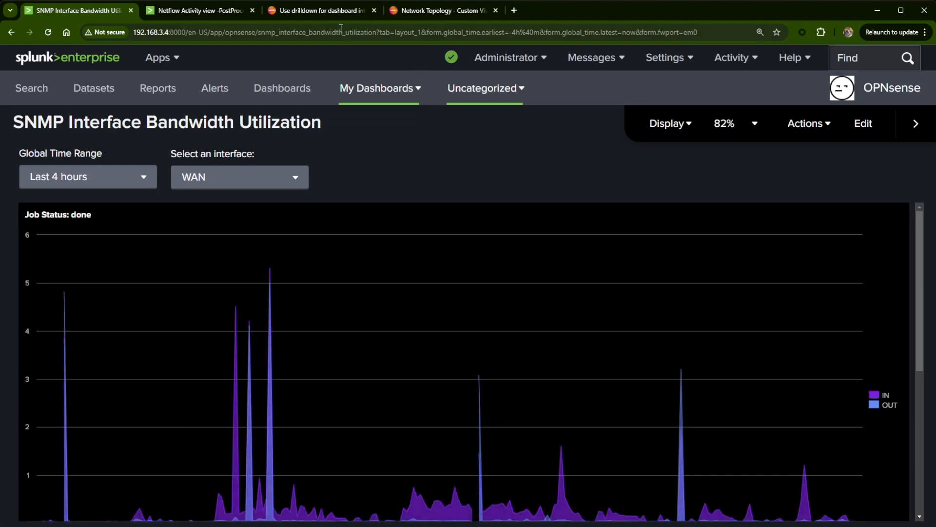
{"action": "left_click", "coordinate": [206, 10]}
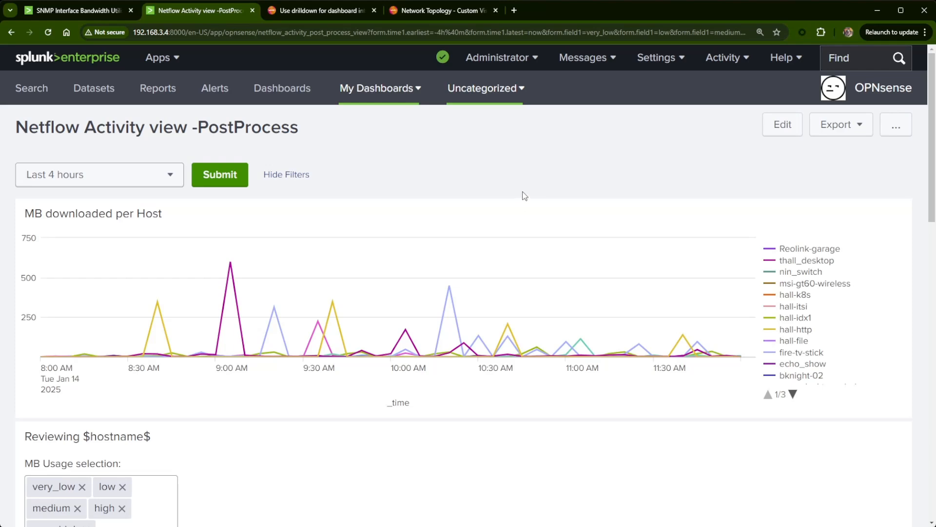
{"action": "left_click", "coordinate": [333, 11]}
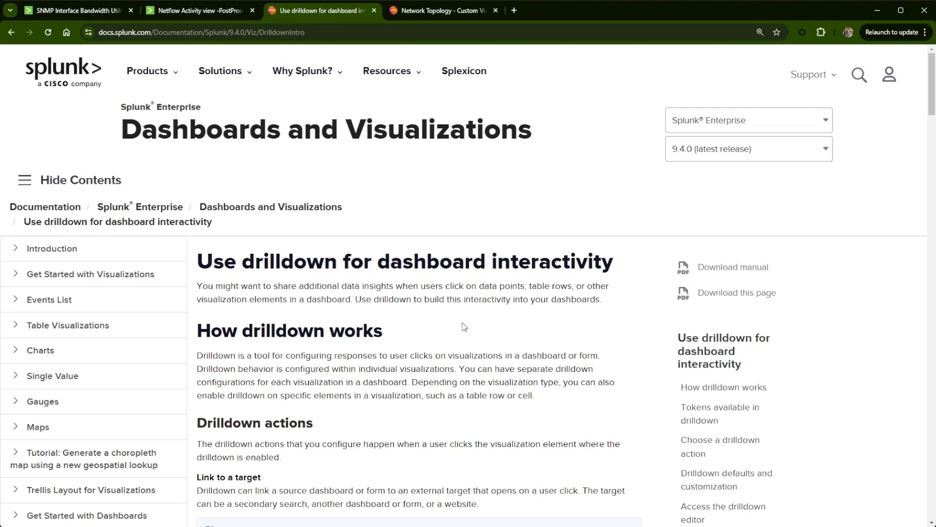
{"action": "scroll", "coordinate": [463, 330], "scroll_direction": "down", "scroll_amount": 7}
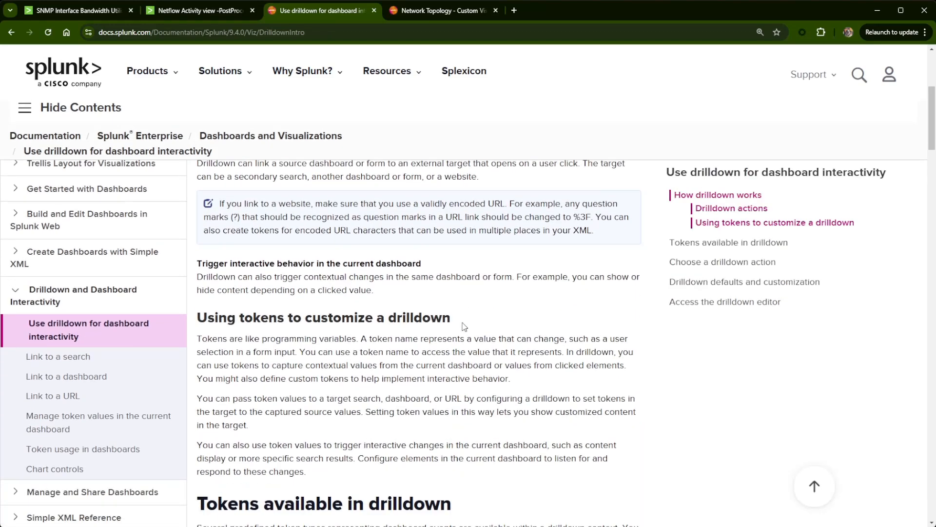
{"action": "scroll", "coordinate": [463, 326], "scroll_direction": "up", "scroll_amount": 8}
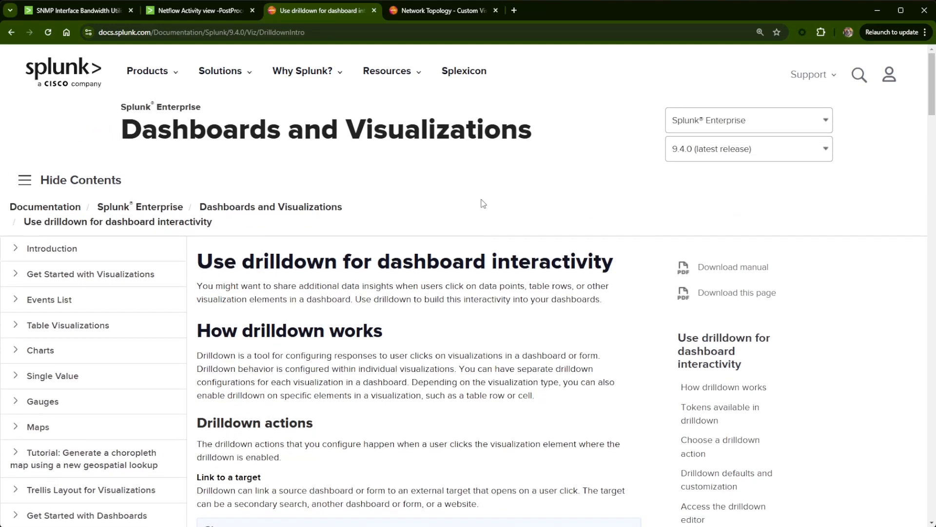
- Examine the Splunkbase page of the Network Topology - Custom Visualization app, including its screenshots and compatibility details
{"action": "left_click", "coordinate": [449, 15]}
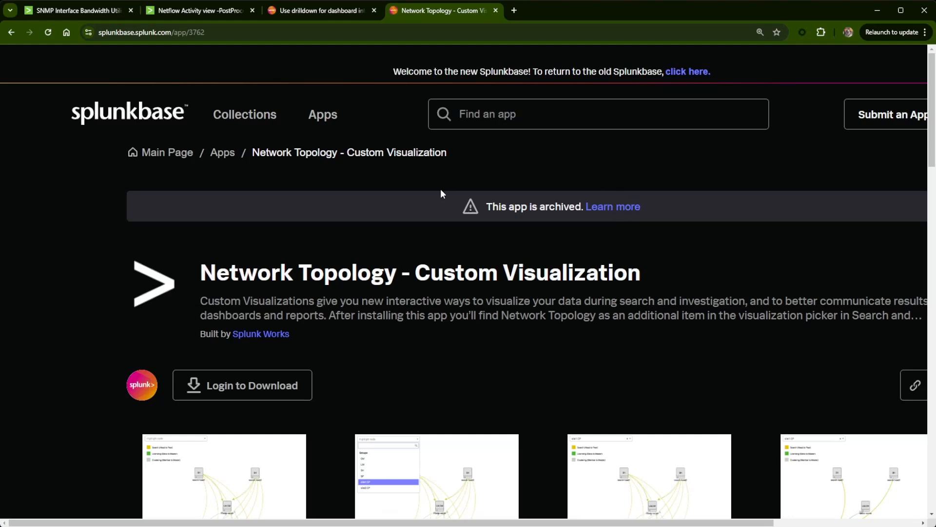
{"action": "scroll", "coordinate": [493, 353], "scroll_direction": "down", "scroll_amount": 3}
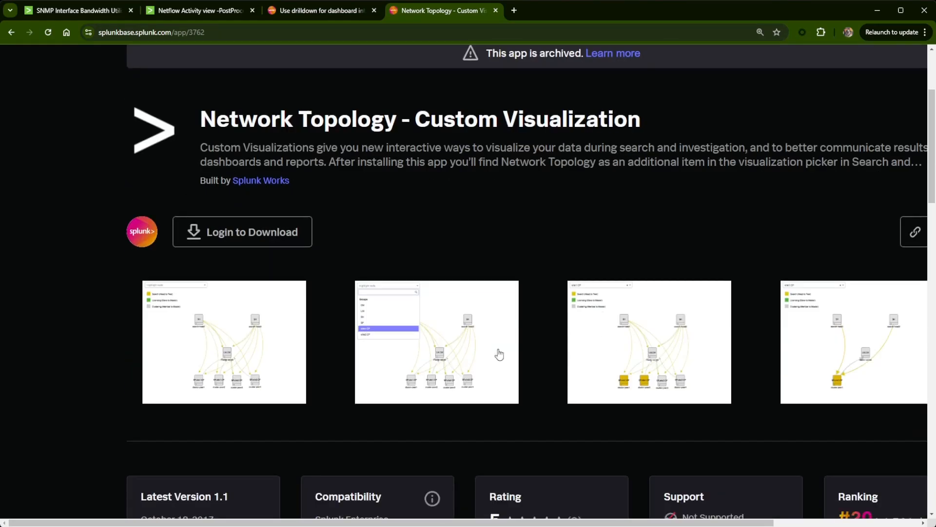
{"action": "scroll", "coordinate": [499, 354], "scroll_direction": "down", "scroll_amount": 4}
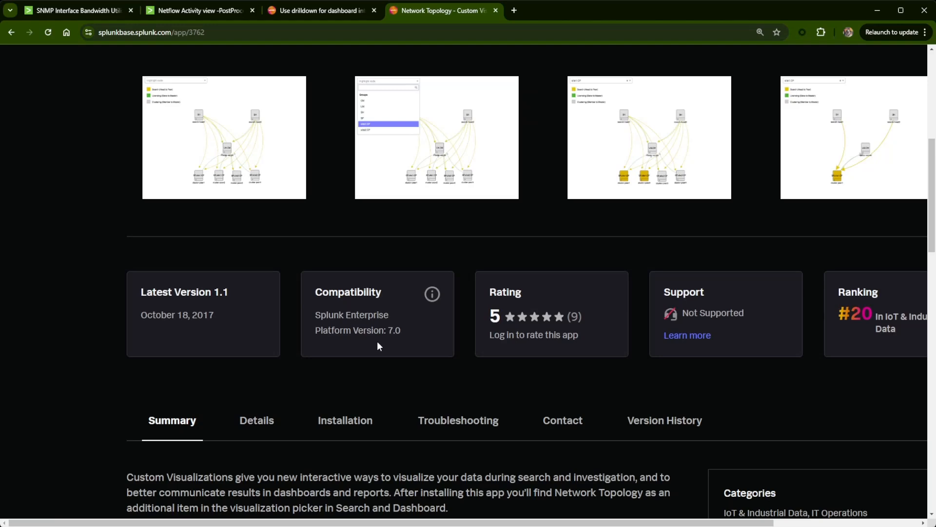
{"action": "scroll", "coordinate": [423, 390], "scroll_direction": "up", "scroll_amount": 7}
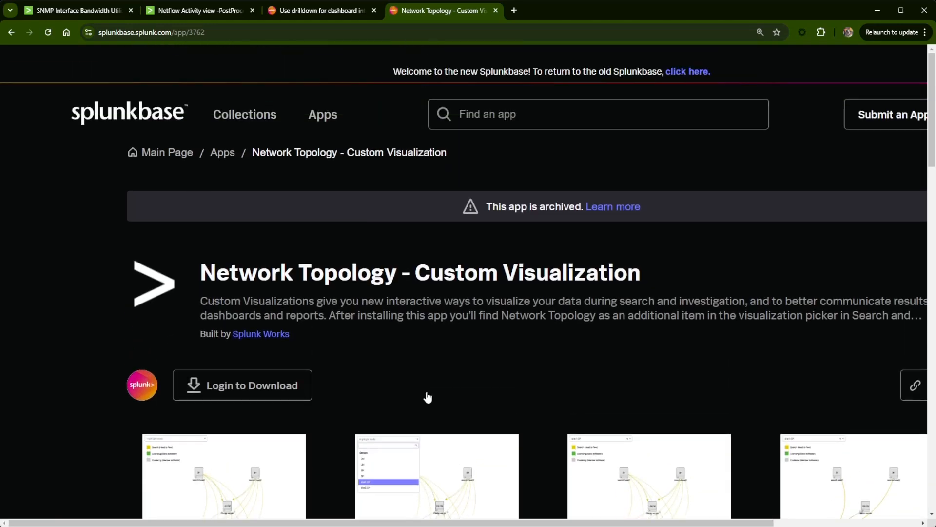
{"action": "scroll", "coordinate": [427, 395], "scroll_direction": "down", "scroll_amount": 2}
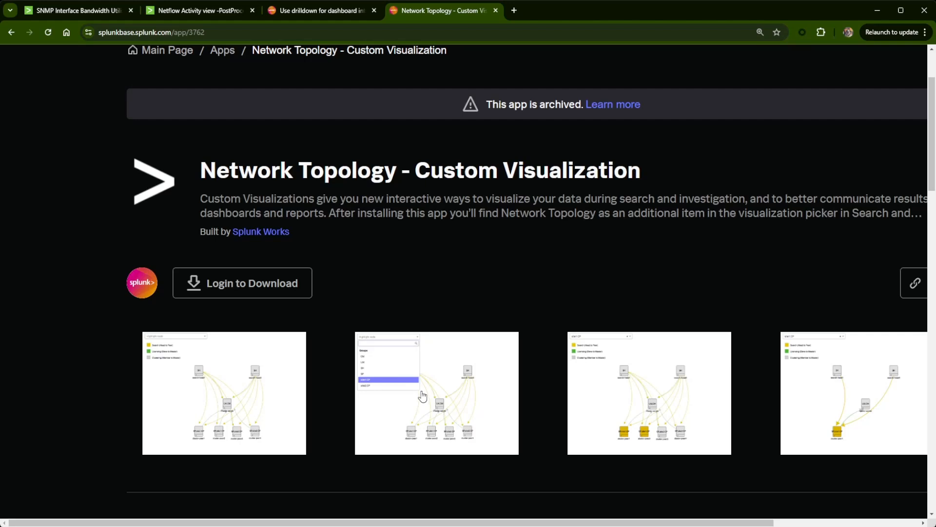
{"action": "scroll", "coordinate": [432, 397], "scroll_direction": "up", "scroll_amount": 1}
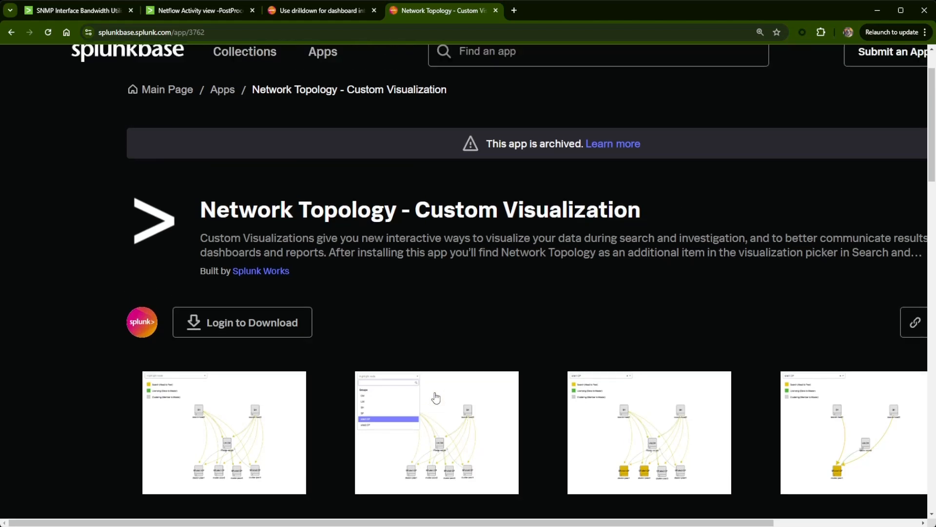
{"action": "scroll", "coordinate": [437, 401], "scroll_direction": "up", "scroll_amount": 1}
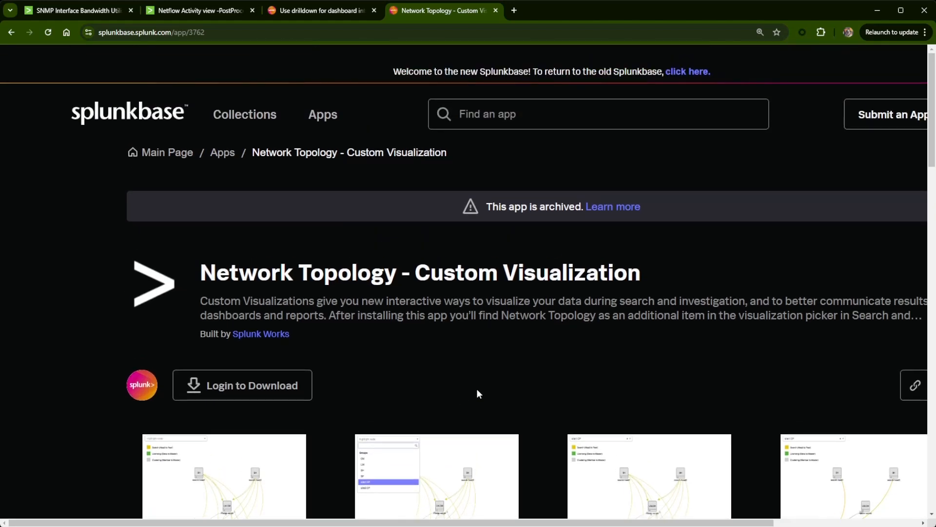
- Open the Netflow Activity view -PostProcess dashboard for editing and show its XML source
{"action": "left_click", "coordinate": [195, 11]}
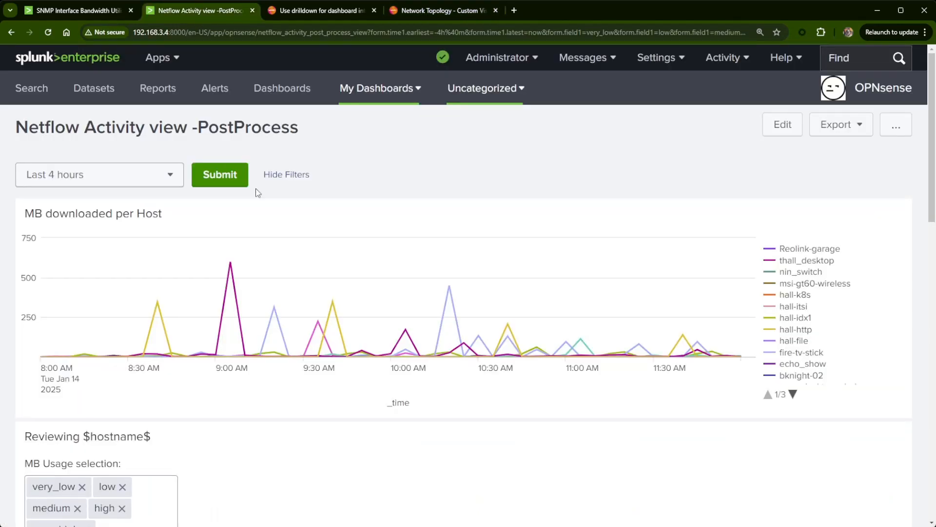
{"action": "left_click", "coordinate": [375, 246]}
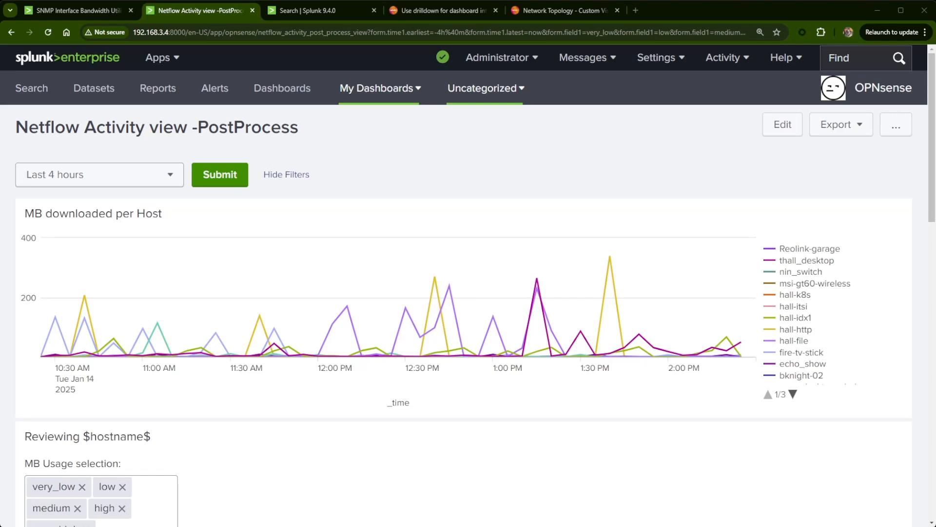
{"action": "left_click", "coordinate": [783, 124]}
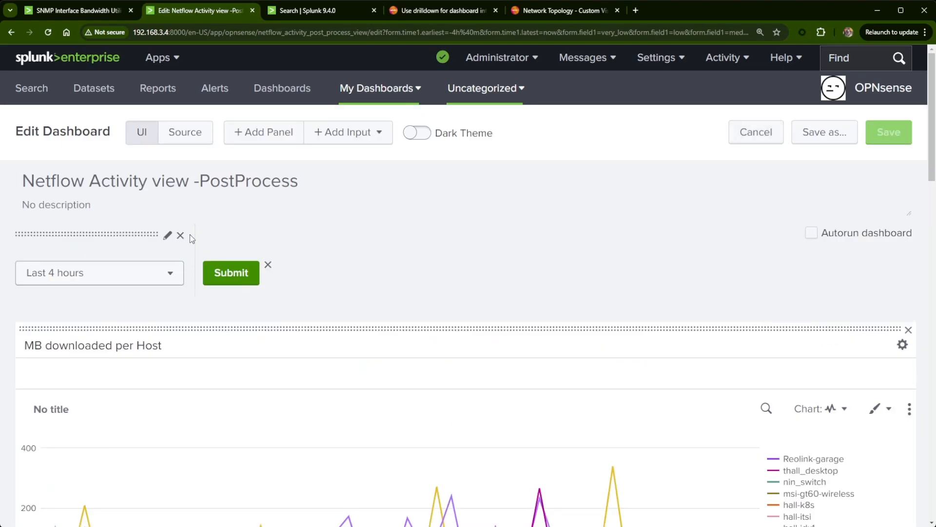
{"action": "left_click", "coordinate": [170, 137]}
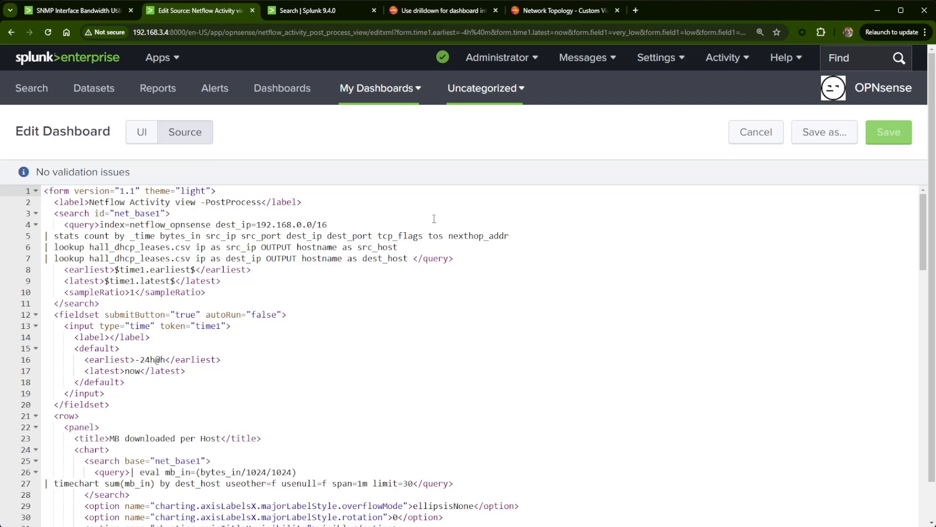
{"action": "key", "text": "ctrl+a"}
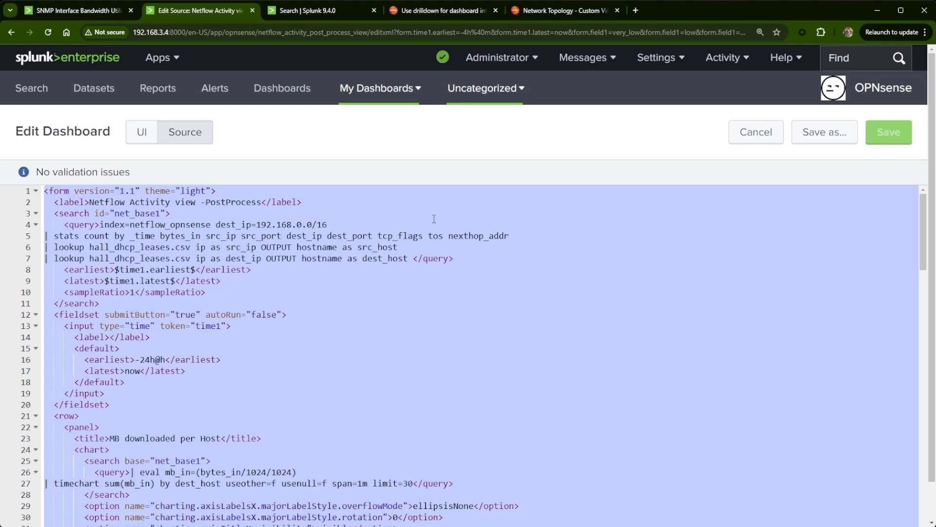
{"action": "left_click", "coordinate": [515, 404]}
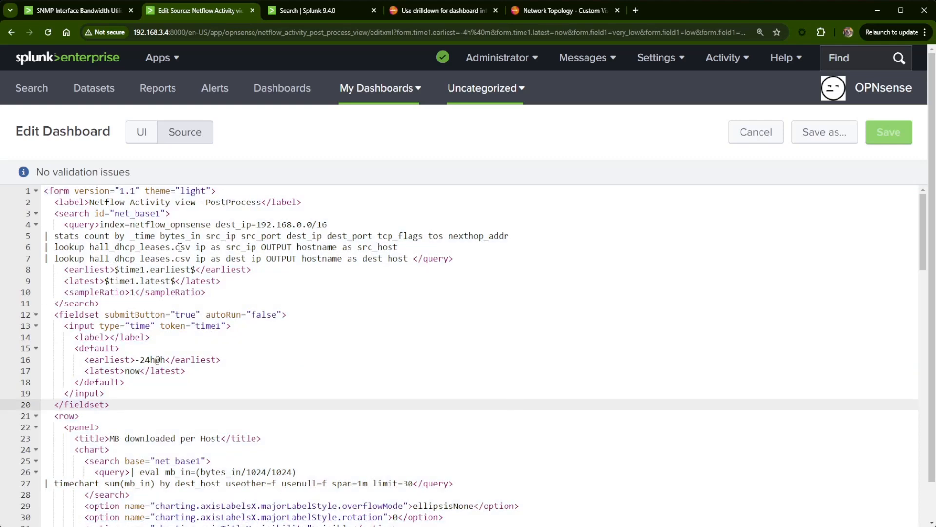
- Remove the dest_ip=192.168.0.0/16 filter from the net_base1 base search query
{"action": "left_click", "coordinate": [180, 247]}
{"action": "left_click", "coordinate": [341, 225]}
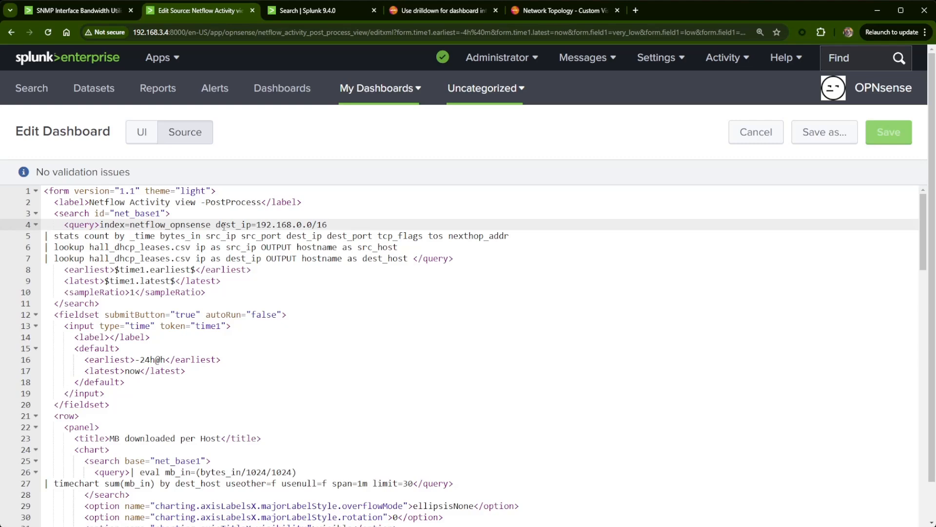
{"action": "left_click_drag", "start_coordinate": [217, 224], "coordinate": [333, 225]}
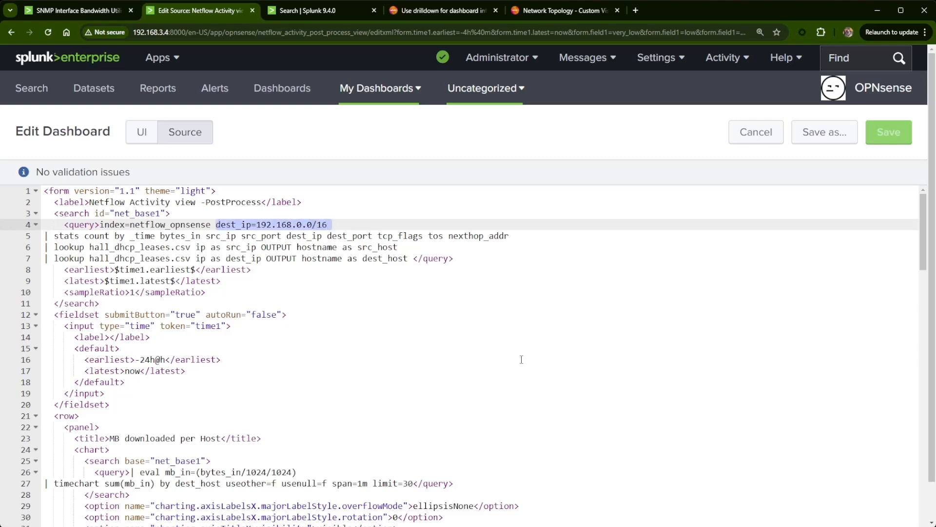
{"action": "key", "text": "BackSpace"}
{"action": "key", "text": "BackSpace"}
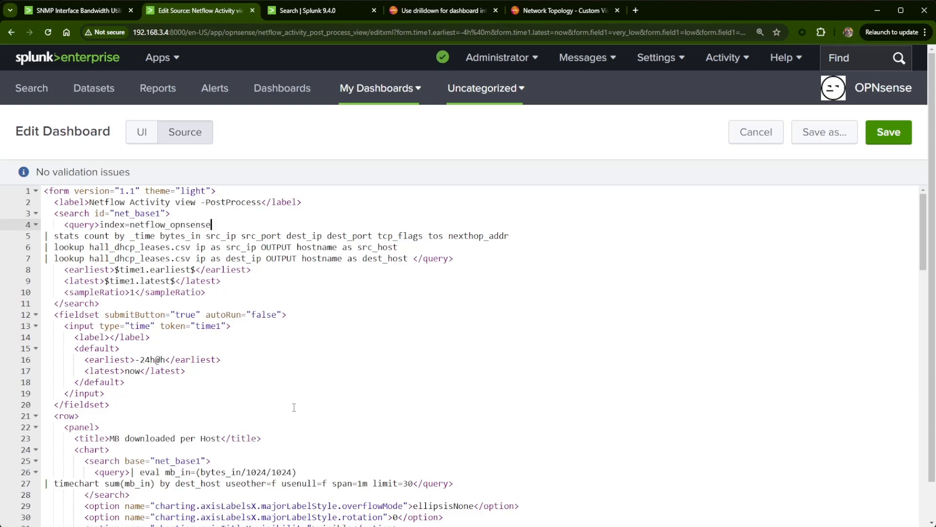
- Examine the post-process search of the MB downloaded per Host panel in the source and return to the visual editor
{"action": "scroll", "coordinate": [295, 410], "scroll_direction": "down", "scroll_amount": 1}
{"action": "left_click", "coordinate": [130, 441]}
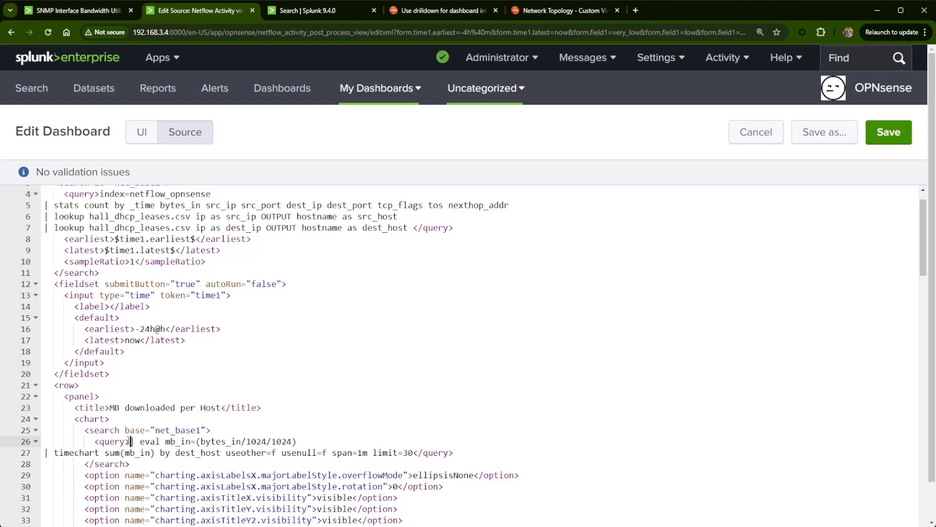
{"action": "left_click", "coordinate": [86, 430]}
{"action": "left_click_drag", "start_coordinate": [86, 430], "coordinate": [212, 430]}
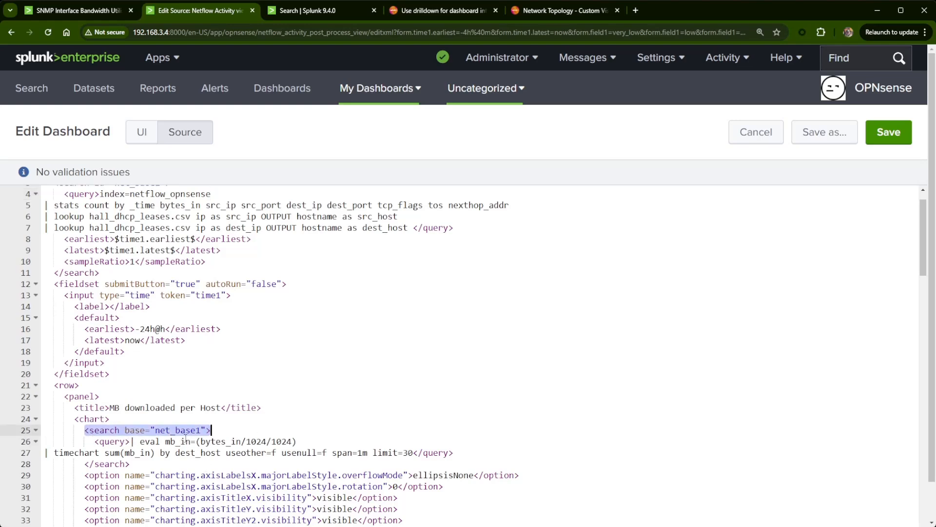
{"action": "left_click", "coordinate": [131, 441]}
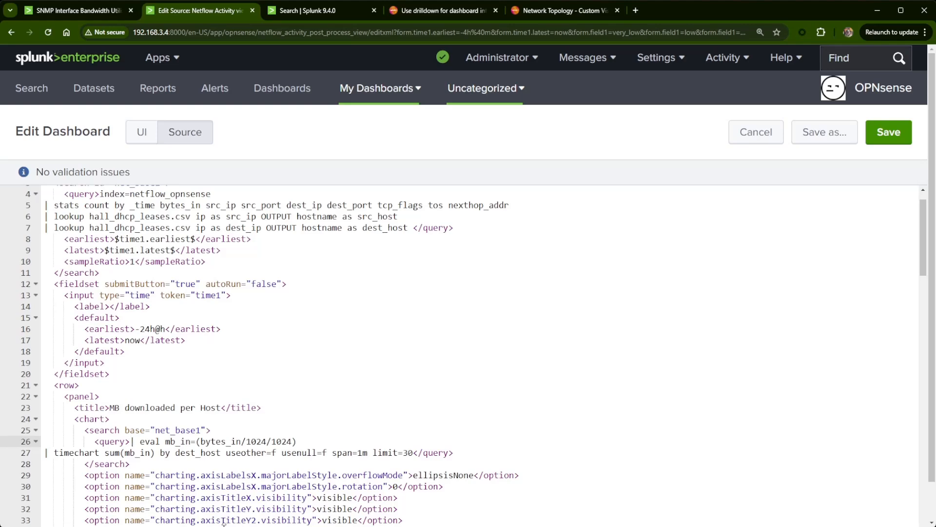
{"action": "left_click", "coordinate": [147, 139]}
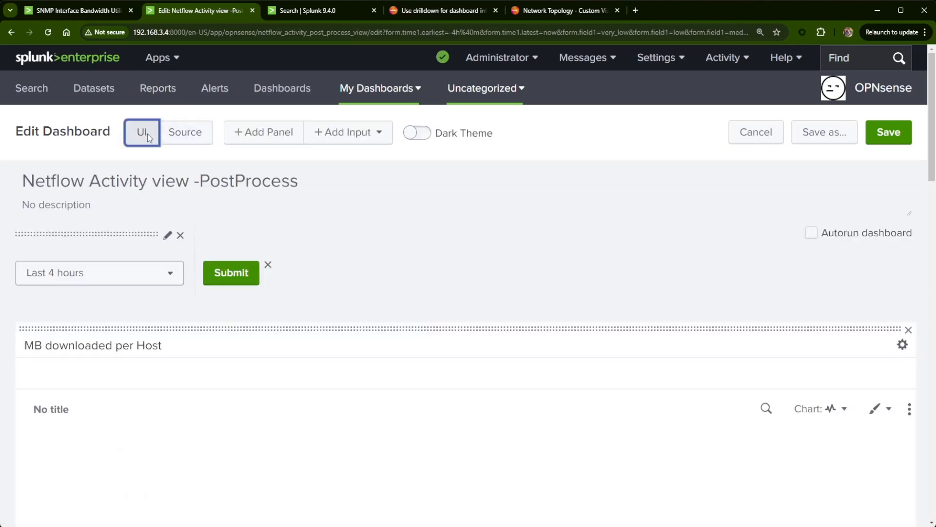
- Add the line "| search dest_ip=192.168.0.0/16 NOT src_ip=192.168.0.0/16" before the eval in the MB downloaded per Host search and apply it
{"action": "scroll", "coordinate": [784, 379], "scroll_direction": "down", "scroll_amount": 2}
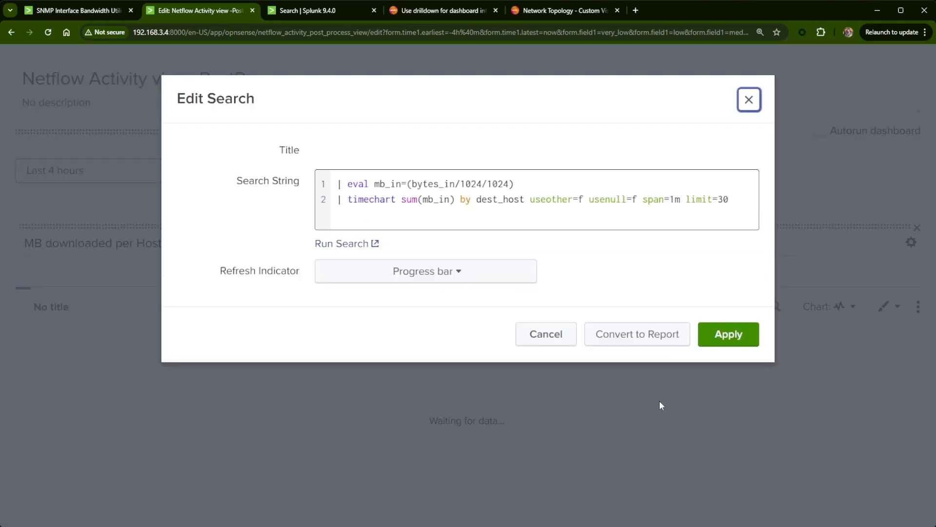
{"action": "left_click", "coordinate": [764, 307]}
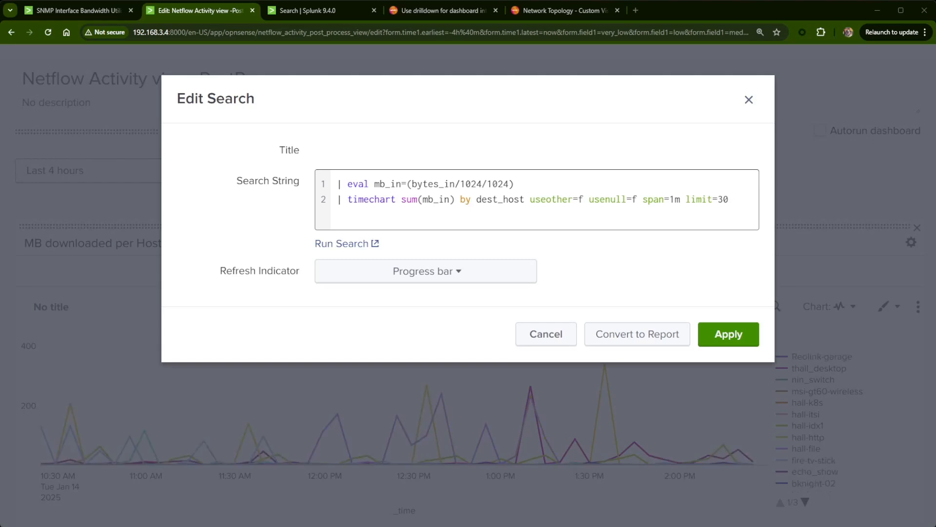
{"action": "left_click", "coordinate": [338, 183]}
{"action": "type", "text": "| search dest_ip=192.168.0.0/16 NOT src_ip=192.168.0.0/16"}
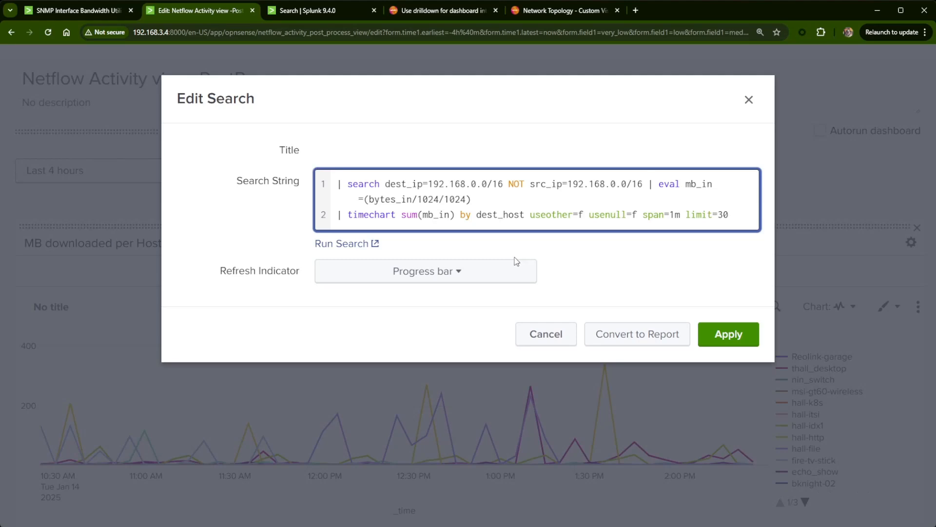
{"action": "key", "text": "Return"}
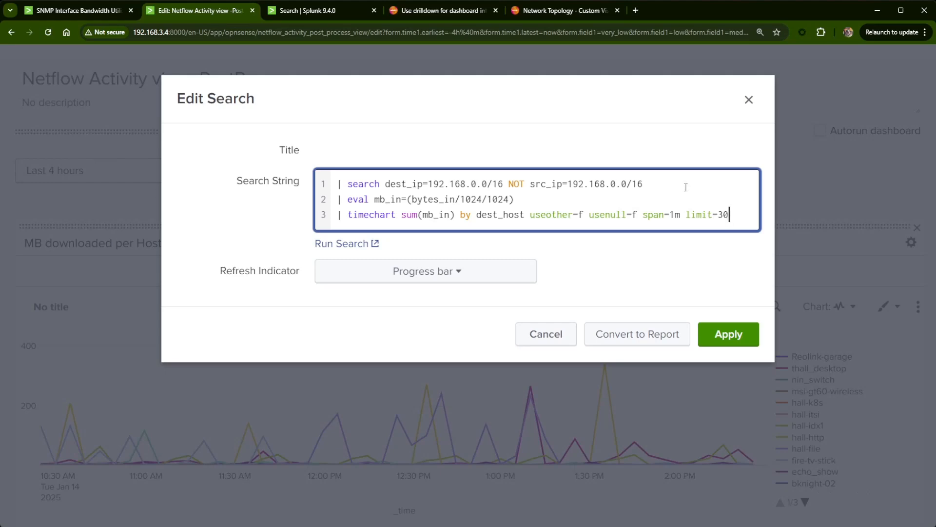
{"action": "left_click", "coordinate": [727, 334]}
- Examine the host traffic lines in the MB downloaded per Host chart and the Reviewing $hostname$ panel below it
{"action": "scroll", "coordinate": [454, 436], "scroll_direction": "down", "scroll_amount": 1}
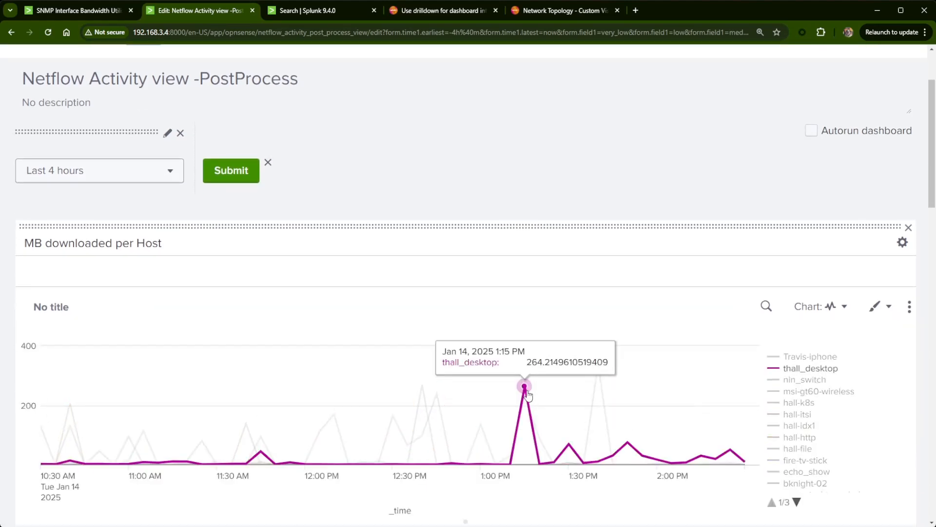
{"action": "scroll", "coordinate": [539, 358], "scroll_direction": "down", "scroll_amount": 3}
{"action": "scroll", "coordinate": [540, 366], "scroll_direction": "up", "scroll_amount": 1}
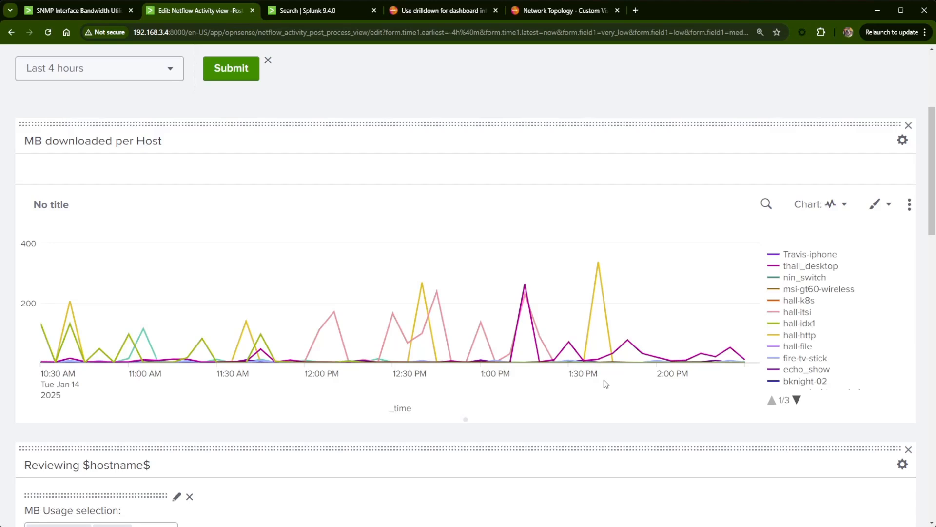
{"action": "scroll", "coordinate": [605, 379], "scroll_direction": "down", "scroll_amount": 2}
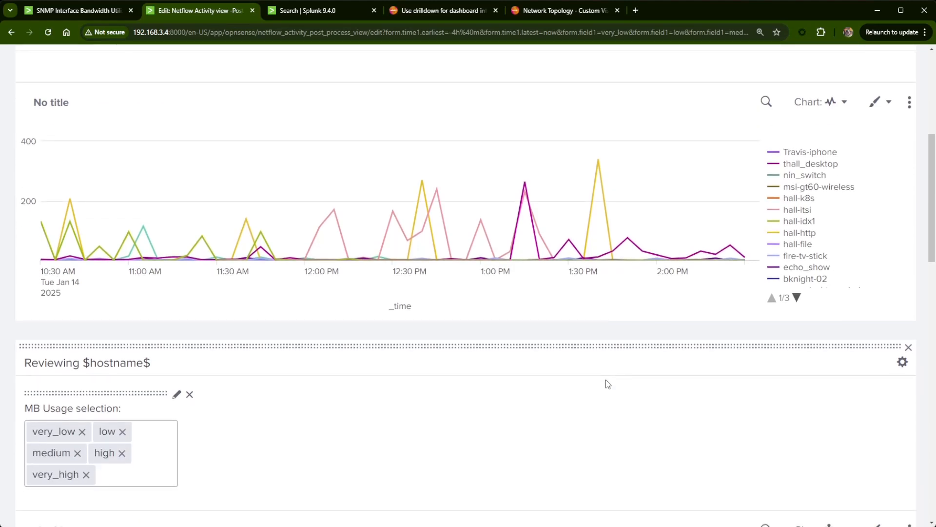
{"action": "scroll", "coordinate": [606, 379], "scroll_direction": "up", "scroll_amount": 2}
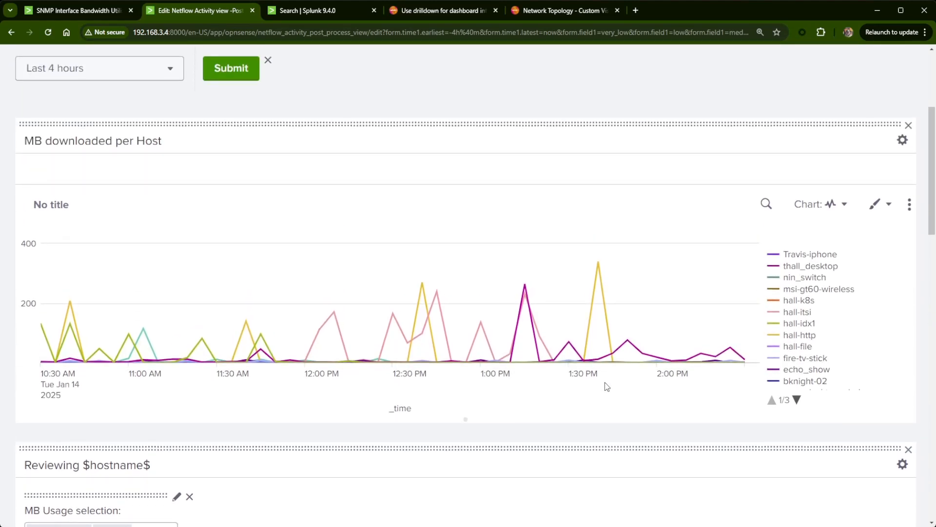
{"action": "scroll", "coordinate": [605, 382], "scroll_direction": "up", "scroll_amount": 4}
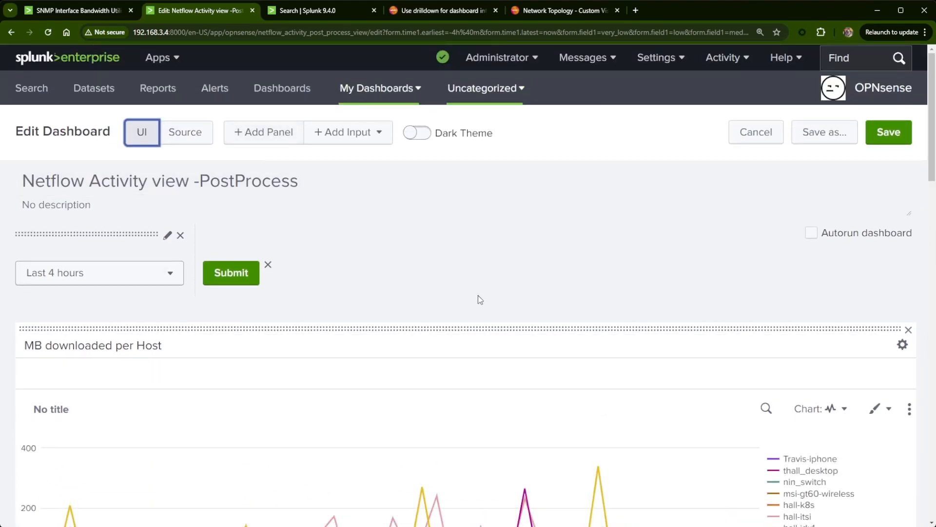
{"action": "scroll", "coordinate": [487, 303], "scroll_direction": "down", "scroll_amount": 4}
{"action": "scroll", "coordinate": [516, 314], "scroll_direction": "up", "scroll_amount": 2}
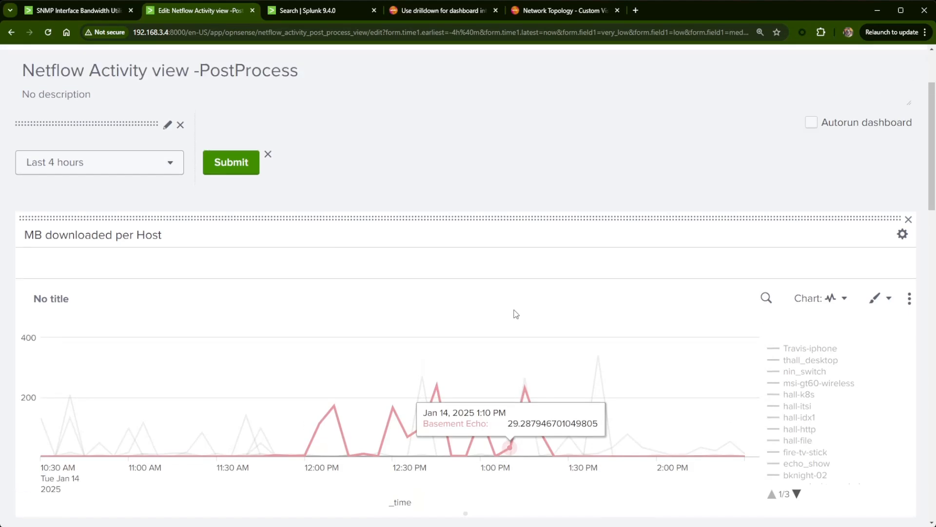
- Open the dashboard source and copy the entire MB downloaded per Host row block, from its opening to its closing row tag
{"action": "scroll", "coordinate": [516, 313], "scroll_direction": "up", "scroll_amount": 2}
{"action": "left_click", "coordinate": [201, 135]}
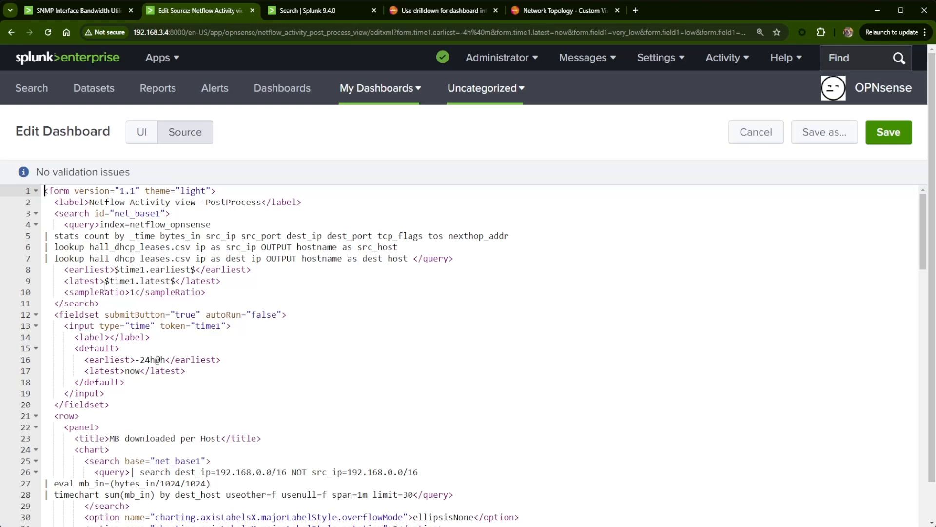
{"action": "scroll", "coordinate": [105, 286], "scroll_direction": "down", "scroll_amount": 3}
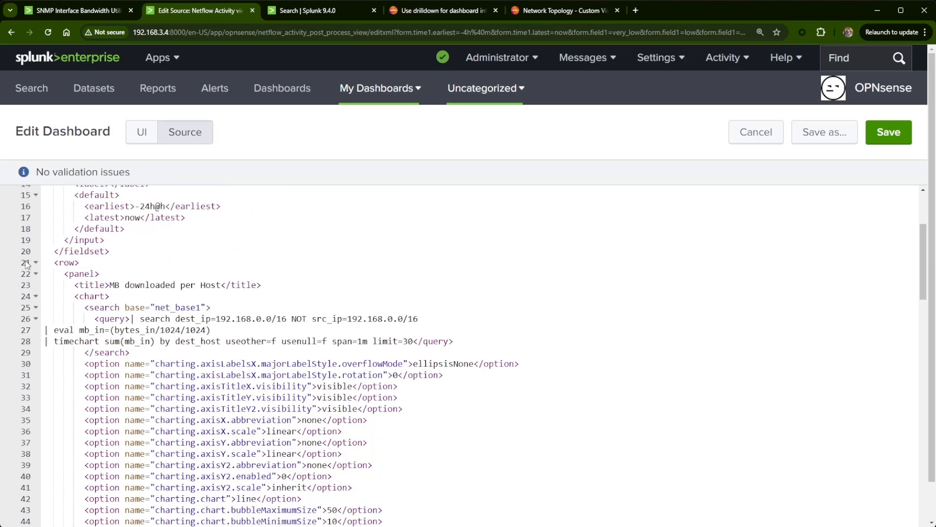
{"action": "left_click", "coordinate": [27, 264]}
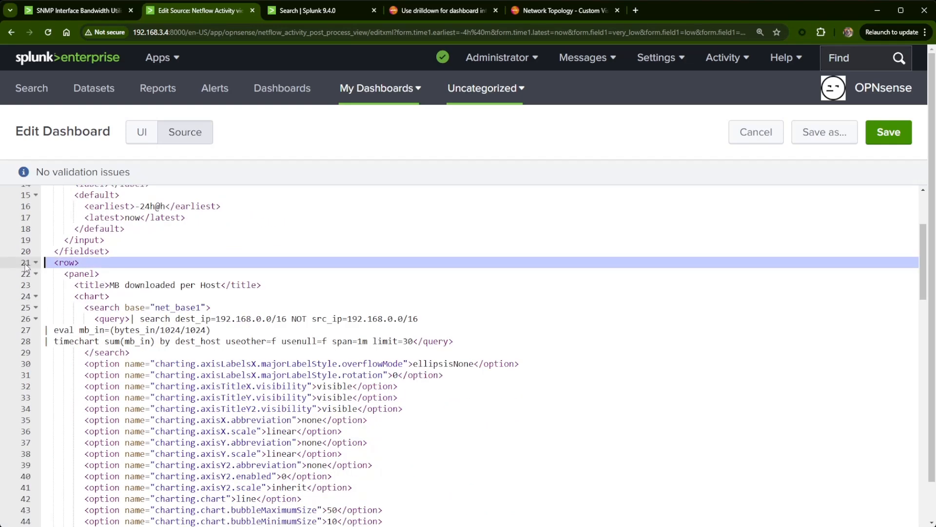
{"action": "left_click", "coordinate": [61, 263]}
{"action": "left_click_drag", "start_coordinate": [56, 262], "coordinate": [118, 276]}
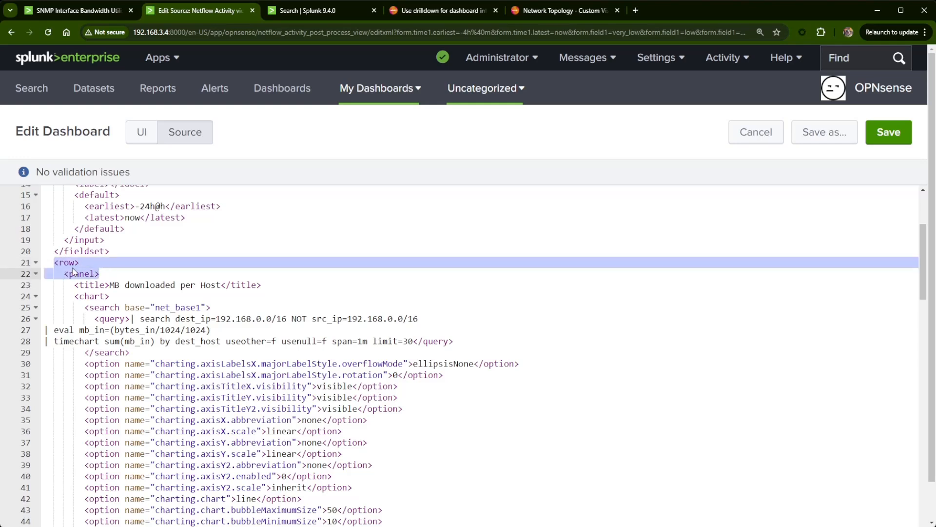
{"action": "left_click", "coordinate": [70, 263]}
{"action": "left_click_drag", "start_coordinate": [50, 263], "coordinate": [152, 410]}
{"action": "scroll", "coordinate": [172, 486], "scroll_direction": "up", "scroll_amount": 10}
{"action": "scroll", "coordinate": [161, 507], "scroll_direction": "down", "scroll_amount": 3}
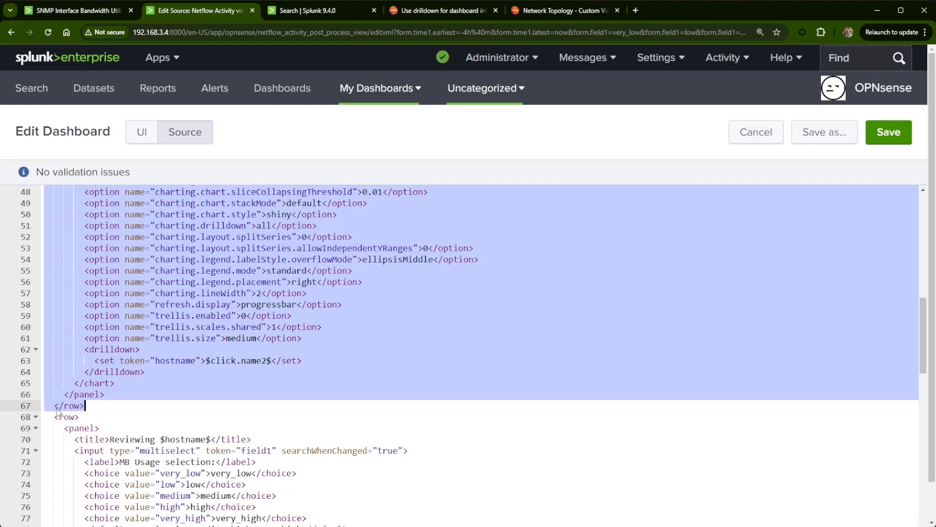
- Examine how the panel, chart and title tags are nested inside the MB downloaded per Host row
{"action": "left_click", "coordinate": [101, 396]}
{"action": "left_click_drag", "start_coordinate": [105, 395], "coordinate": [64, 380]}
{"action": "scroll", "coordinate": [70, 391], "scroll_direction": "up", "scroll_amount": 3}
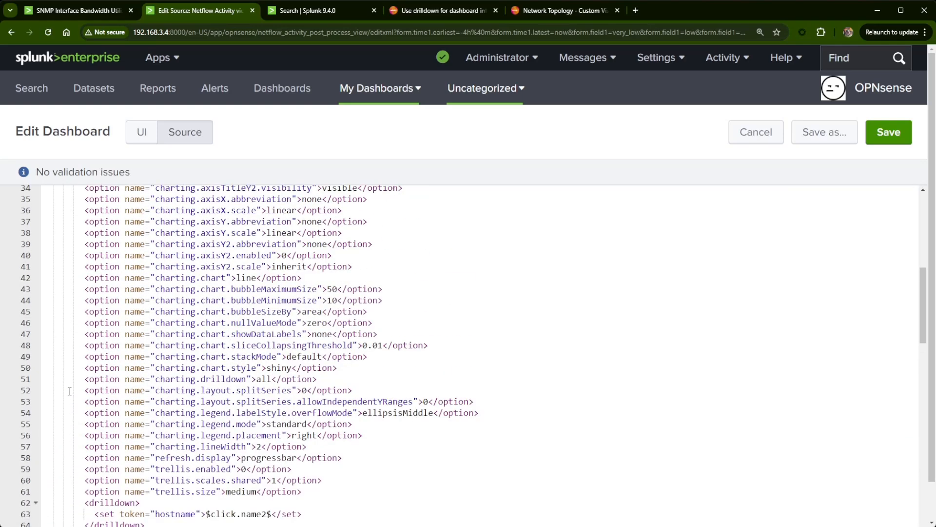
{"action": "scroll", "coordinate": [81, 406], "scroll_direction": "down", "scroll_amount": 2}
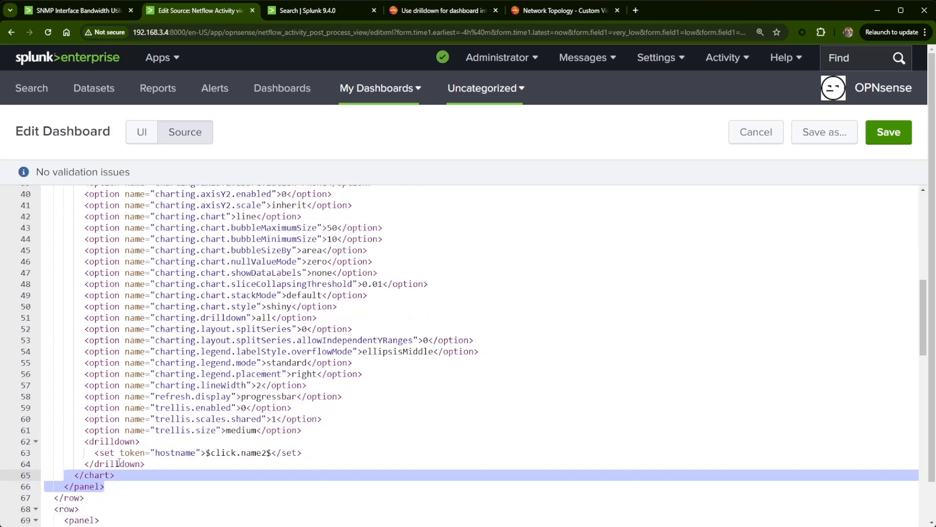
{"action": "left_click", "coordinate": [116, 464]}
{"action": "left_click_drag", "start_coordinate": [122, 474], "coordinate": [40, 247]}
{"action": "left_click", "coordinate": [151, 218]}
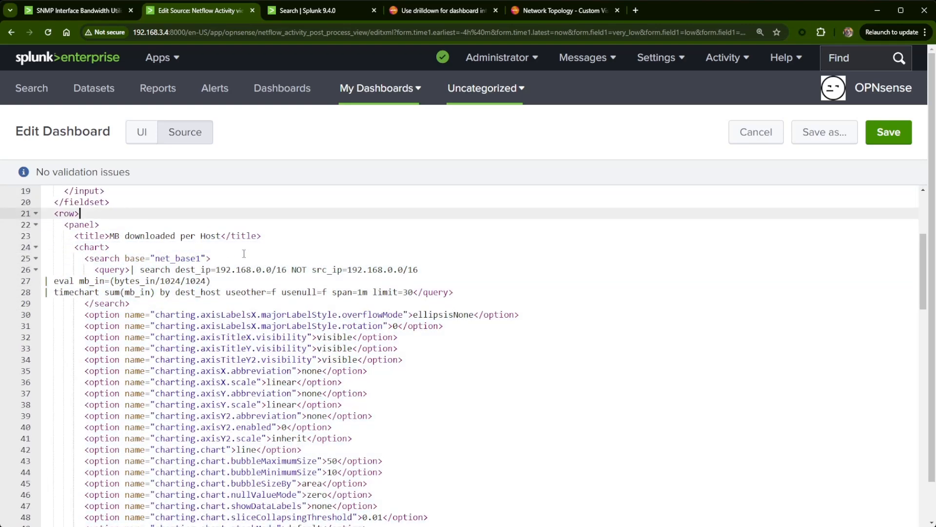
{"action": "left_click_drag", "start_coordinate": [268, 235], "coordinate": [221, 236]}
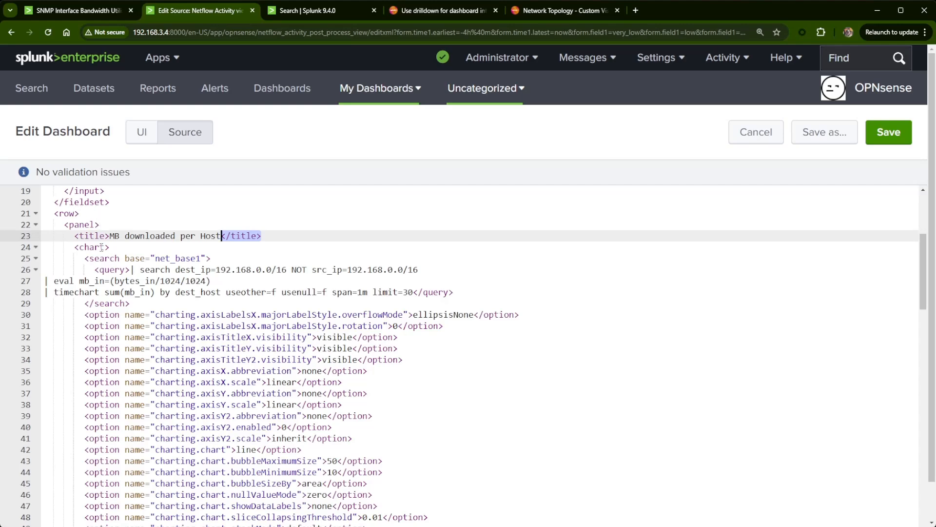
- Paste the copied MB downloaded per Host row on a new line directly after the original row's closing tag
{"action": "scroll", "coordinate": [320, 349], "scroll_direction": "down", "scroll_amount": 7}
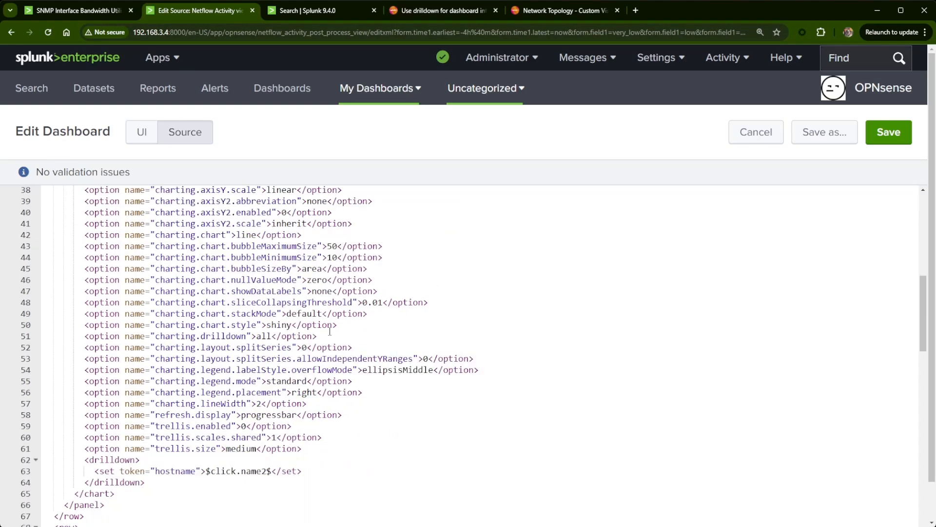
{"action": "scroll", "coordinate": [320, 349], "scroll_direction": "down", "scroll_amount": 2}
{"action": "left_click", "coordinate": [81, 312]}
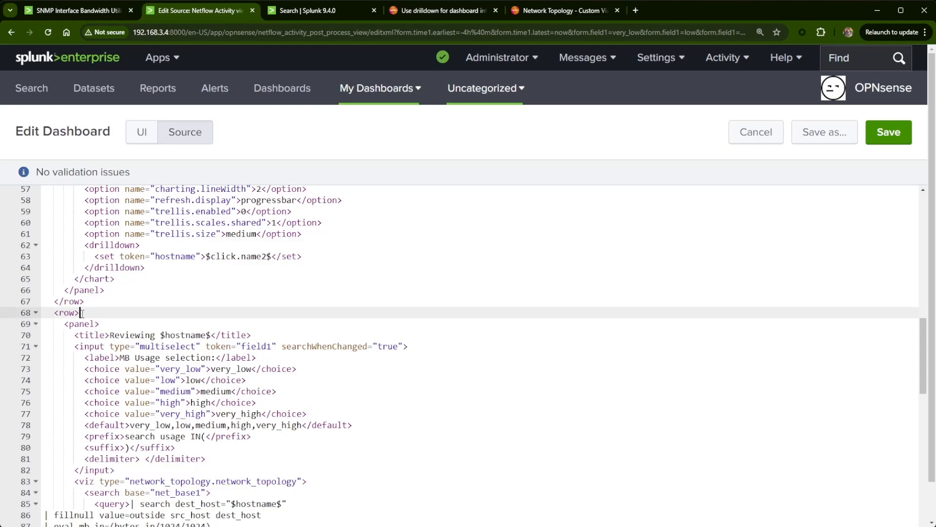
{"action": "left_click", "coordinate": [89, 302]}
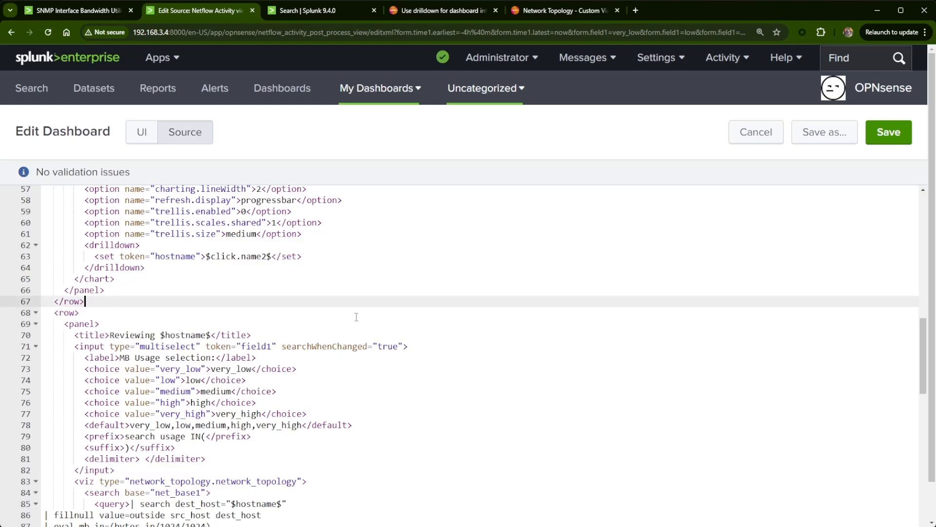
{"action": "key", "text": "Return"}
{"action": "key", "text": "ctrl+v"}
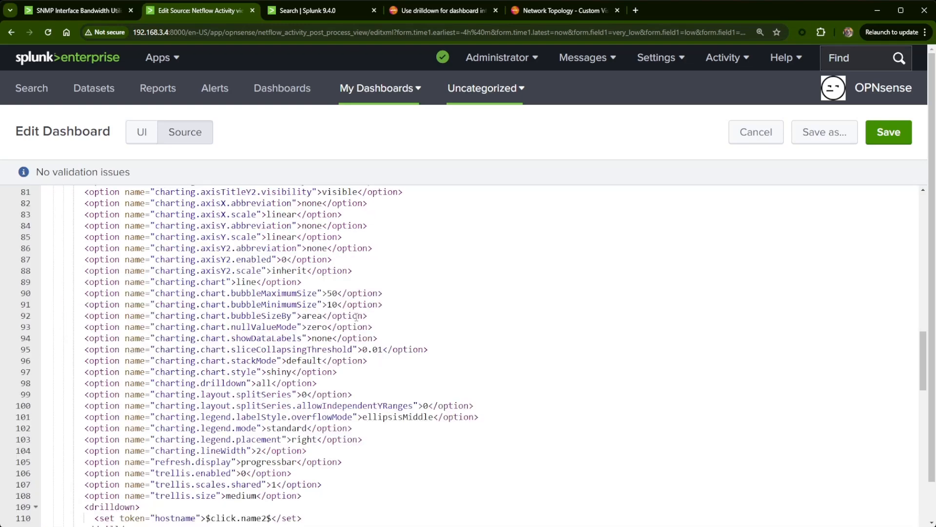
{"action": "scroll", "coordinate": [341, 365], "scroll_direction": "down", "scroll_amount": 3}
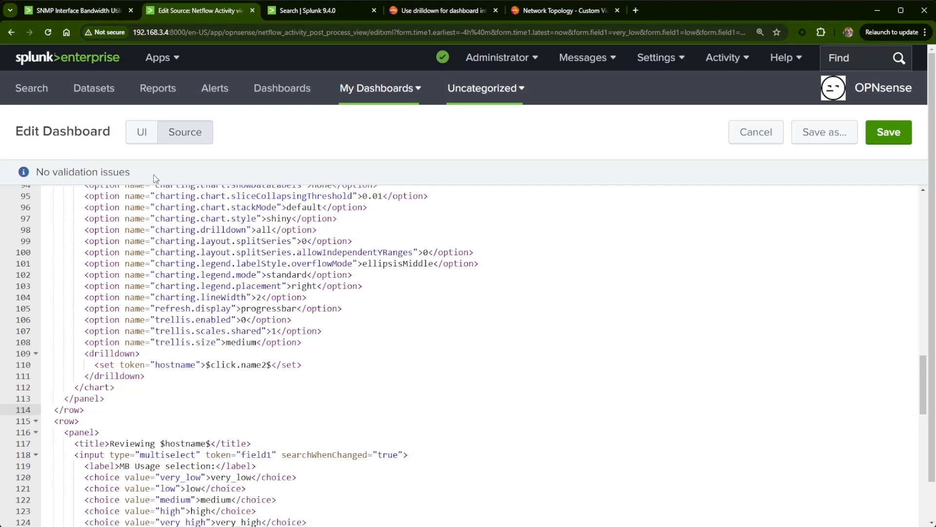
- Return to the visual editor and rename the second MB downloaded per Host panel to "MB uploaded per Host"
{"action": "left_click", "coordinate": [141, 134]}
{"action": "scroll", "coordinate": [343, 328], "scroll_direction": "down", "scroll_amount": 7}
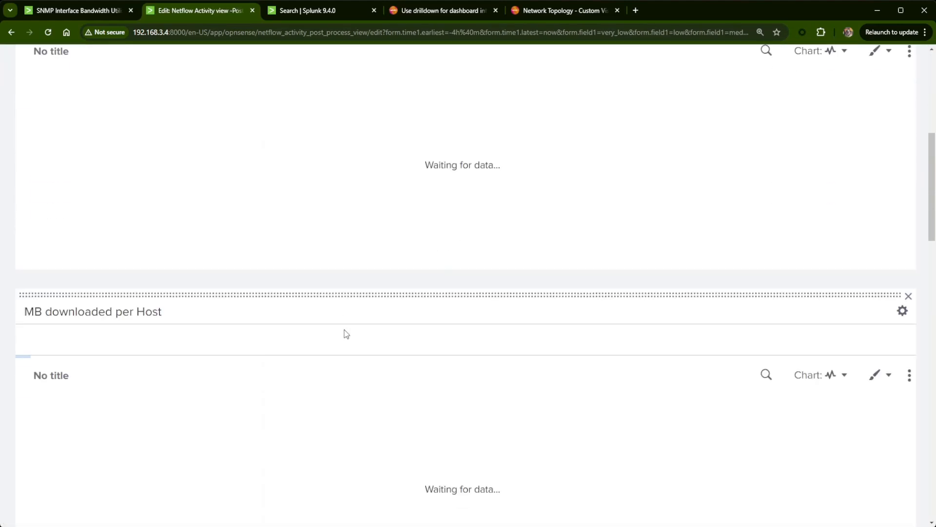
{"action": "scroll", "coordinate": [362, 338], "scroll_direction": "up", "scroll_amount": 2}
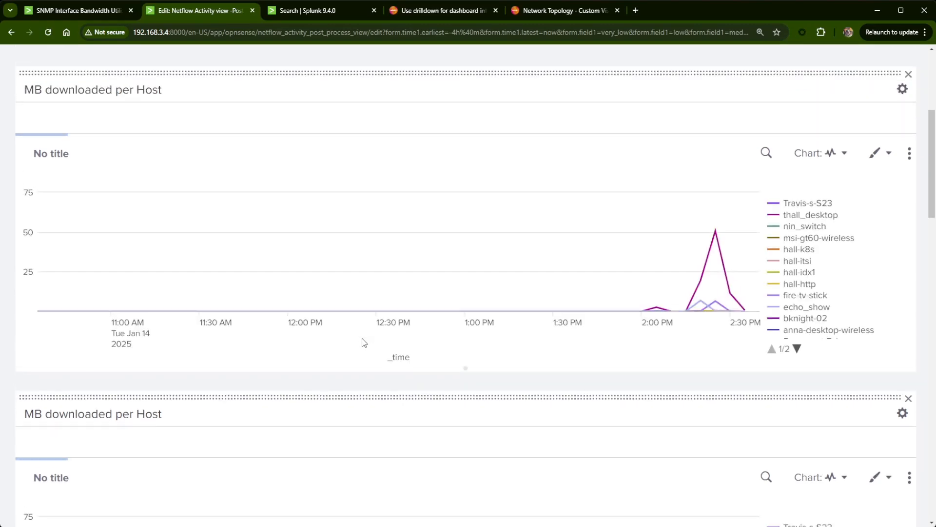
{"action": "scroll", "coordinate": [367, 339], "scroll_direction": "down", "scroll_amount": 1}
{"action": "scroll", "coordinate": [371, 335], "scroll_direction": "down", "scroll_amount": 4}
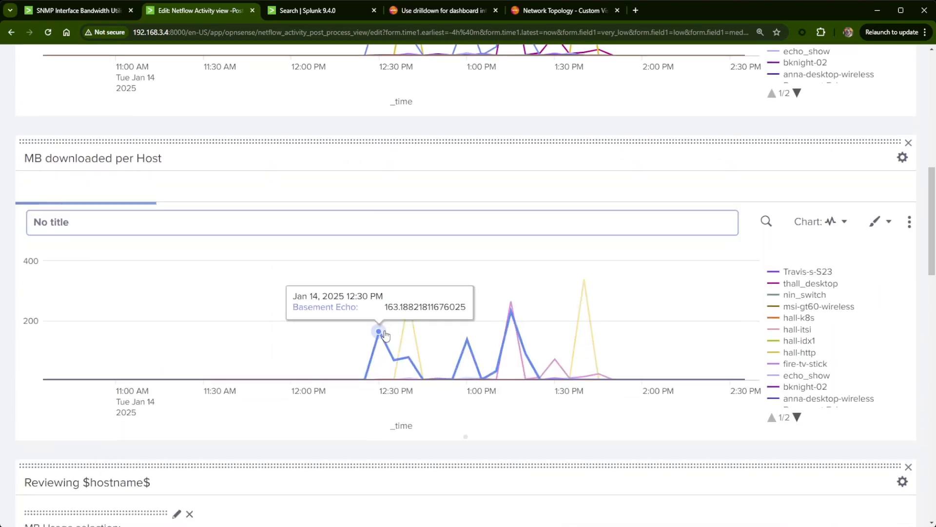
{"action": "double_click", "coordinate": [78, 158]}
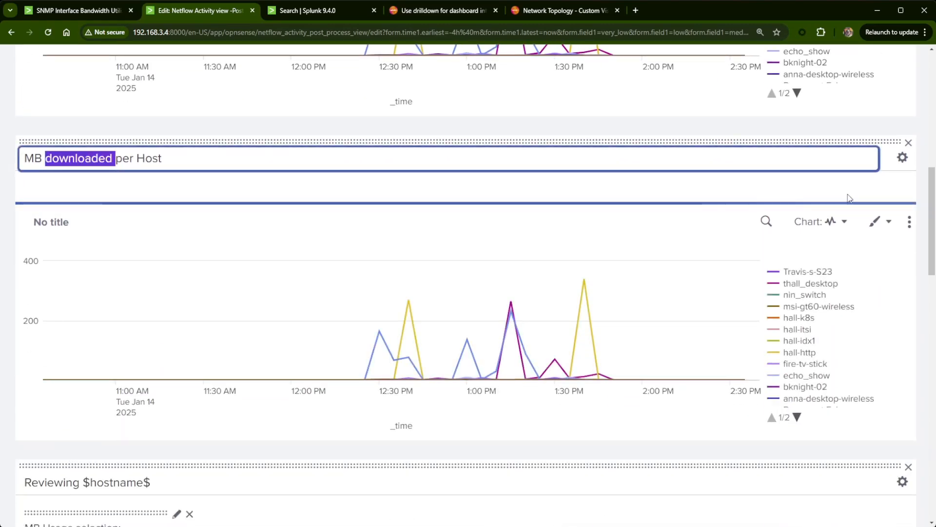
{"action": "type", "text": "up"}
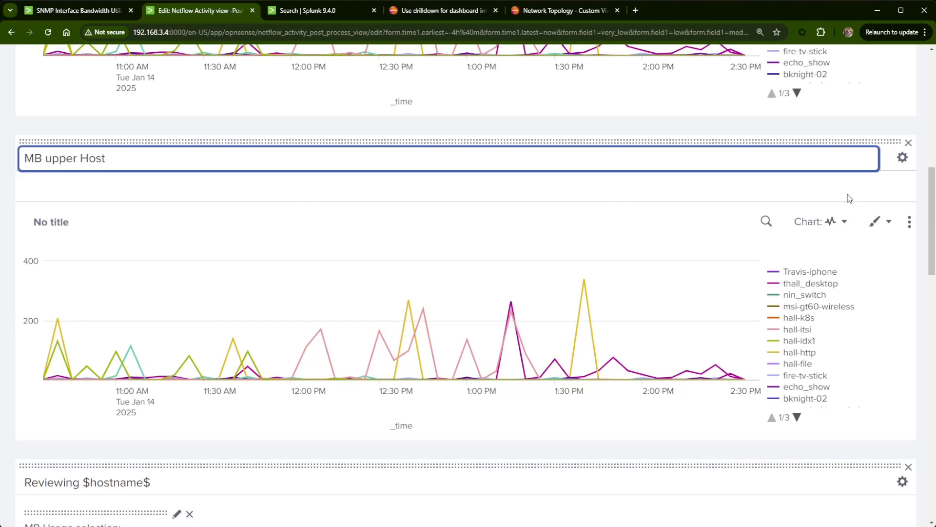
{"action": "type", "text": "loaded"}
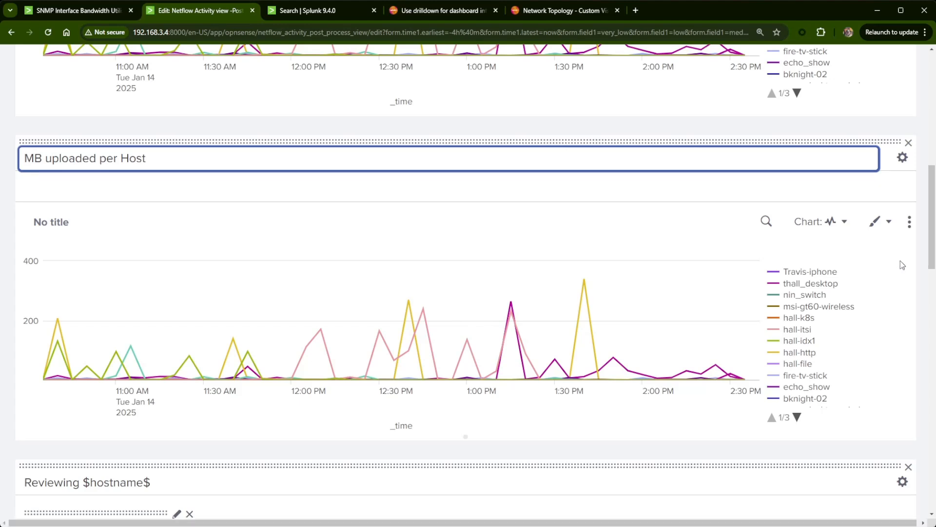
- In the MB uploaded per Host search, change the first filter field from dest_ip to src_ip, giving src_ip=192.168.0.0/16
{"action": "left_click", "coordinate": [766, 222]}
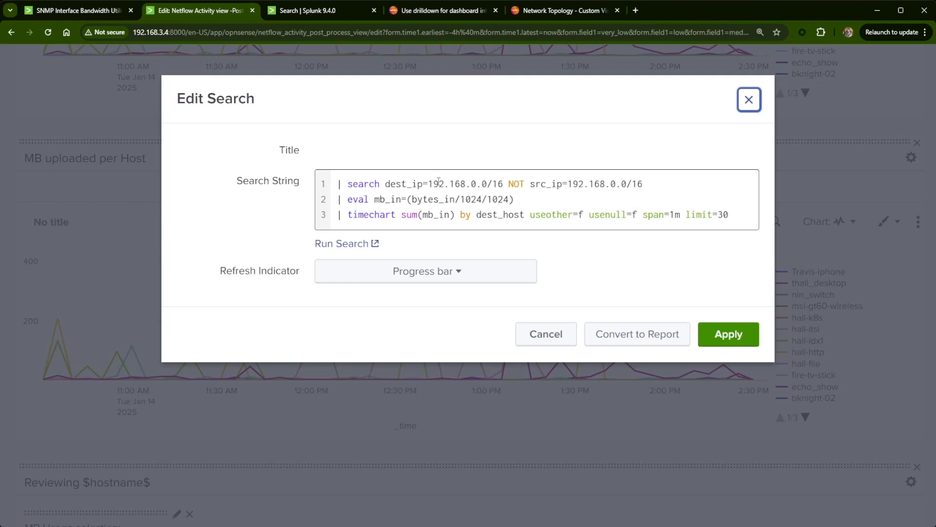
{"action": "left_click", "coordinate": [409, 184]}
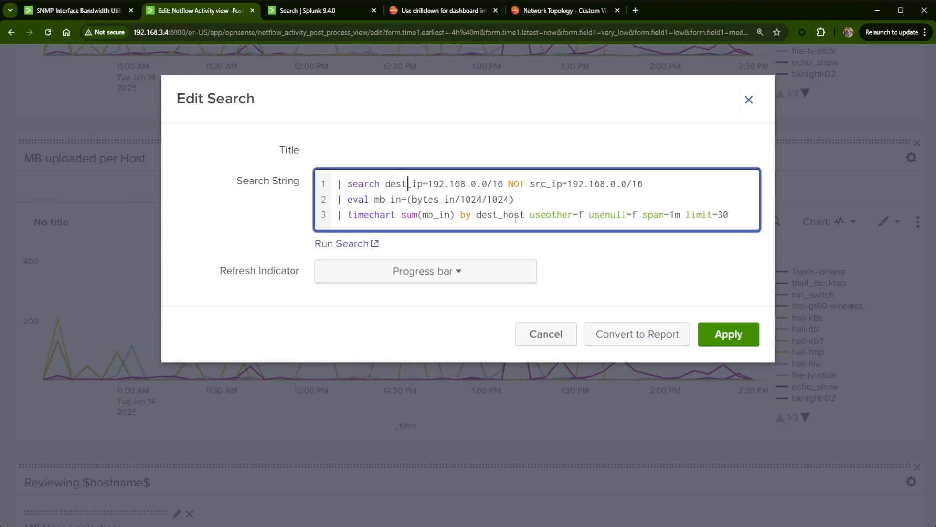
{"action": "key", "text": "BackSpace"}
{"action": "key", "text": "BackSpace"}
{"action": "key", "text": "BackSpace"}
{"action": "key", "text": "BackSpace"}
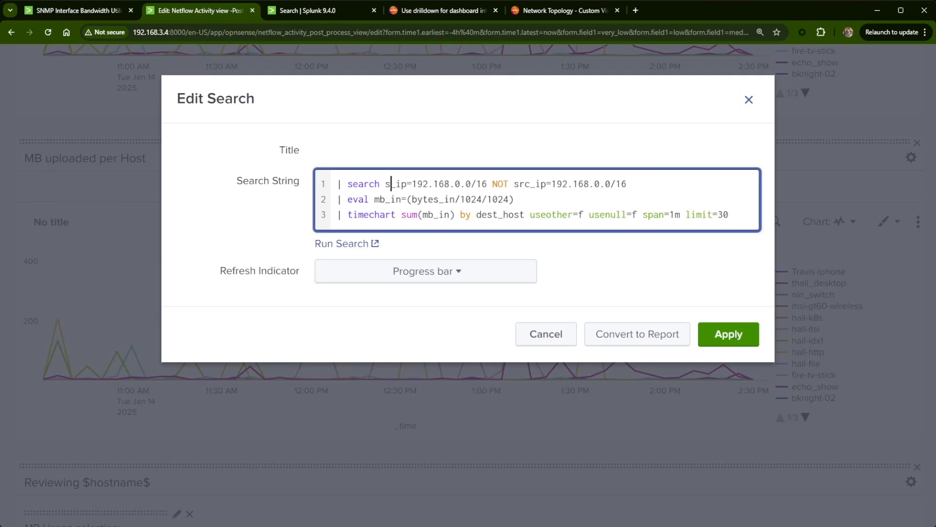
{"action": "type", "text": "src"}
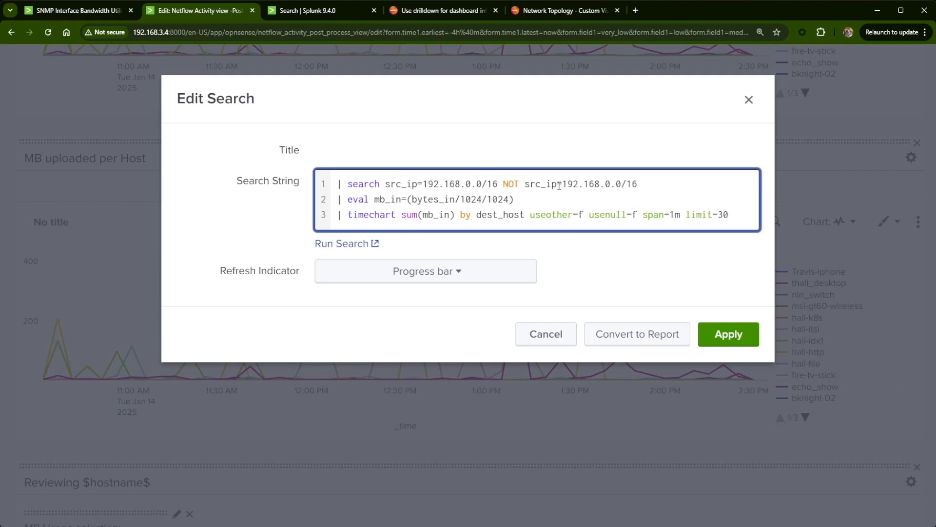
- Change the field after NOT to dest_ip so the exclusion reads NOT dest_ip=192.168.0.0/16
{"action": "double_click", "coordinate": [536, 191]}
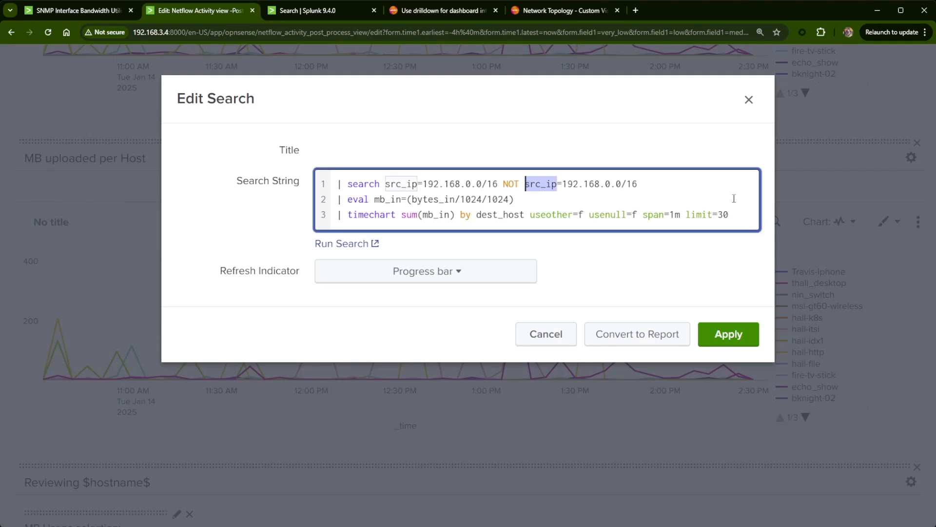
{"action": "key", "text": "Left"}
{"action": "key", "text": "Delete"}
{"action": "key", "text": "Delete"}
{"action": "key", "text": "Delete"}
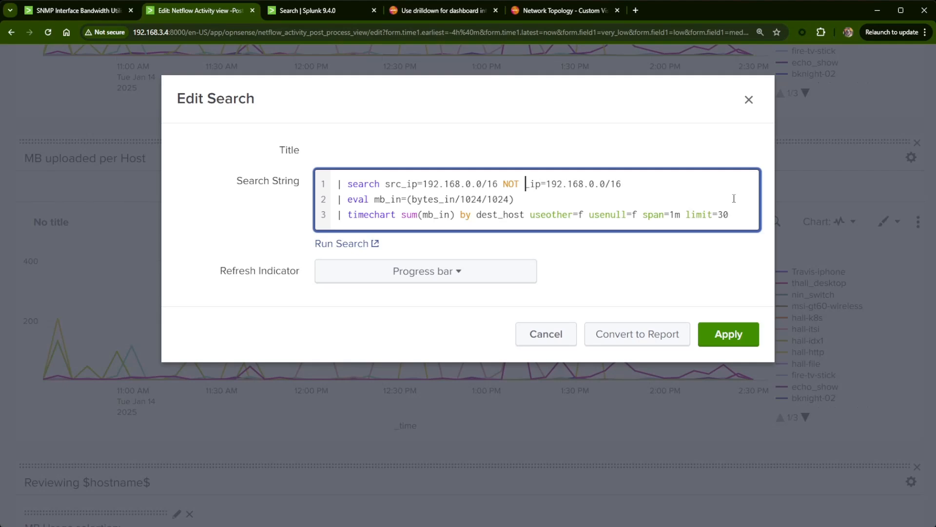
{"action": "type", "text": "dest"}
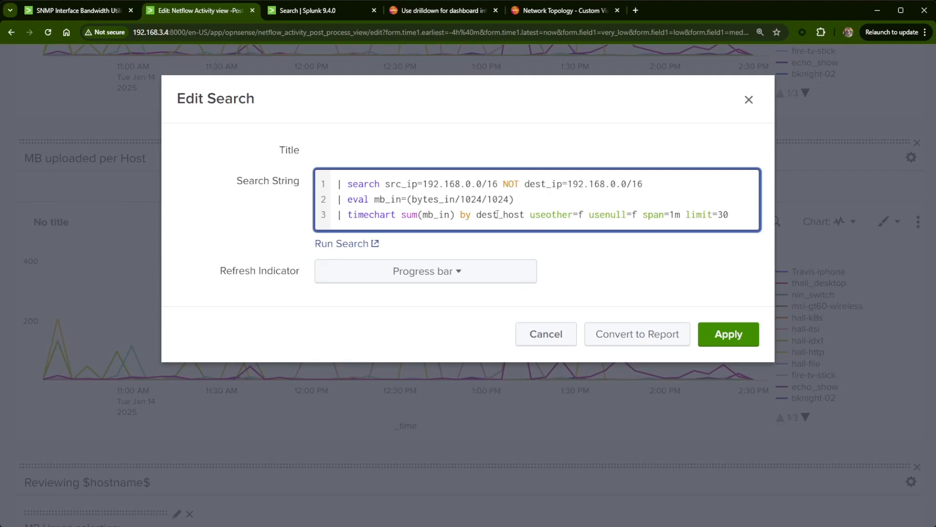
- Split the timechart by src_host instead of dest_host and apply the MB uploaded per Host search
{"action": "left_click_drag", "start_coordinate": [498, 215], "coordinate": [477, 215]}
{"action": "type", "text": "src"}
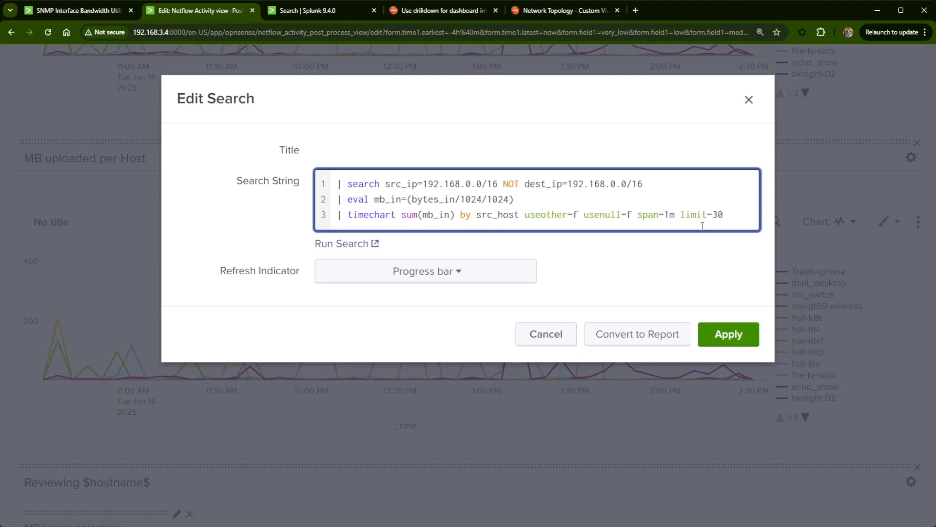
{"action": "left_click", "coordinate": [713, 343]}
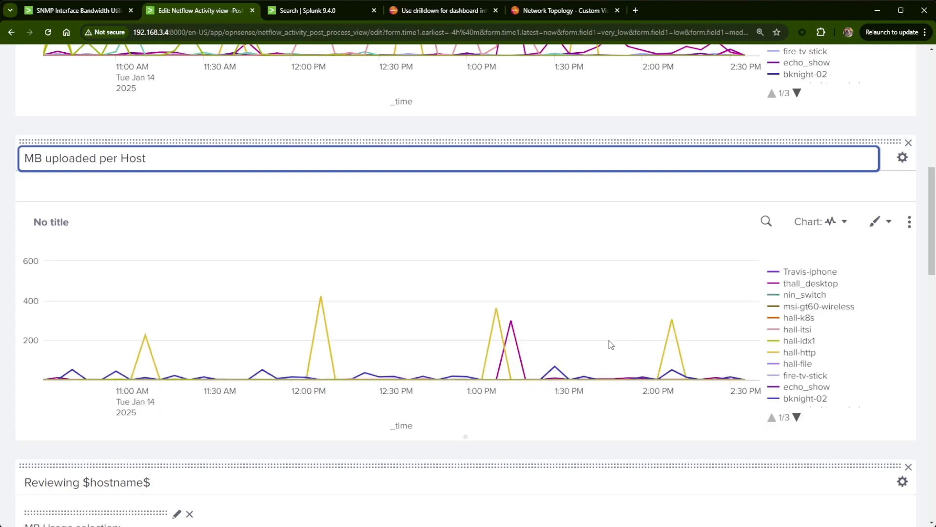
- Compare the thall_desktop traffic in the downloaded and uploaded charts and check the Reviewing $hostname$ panel below them
{"action": "scroll", "coordinate": [610, 344], "scroll_direction": "up", "scroll_amount": 3}
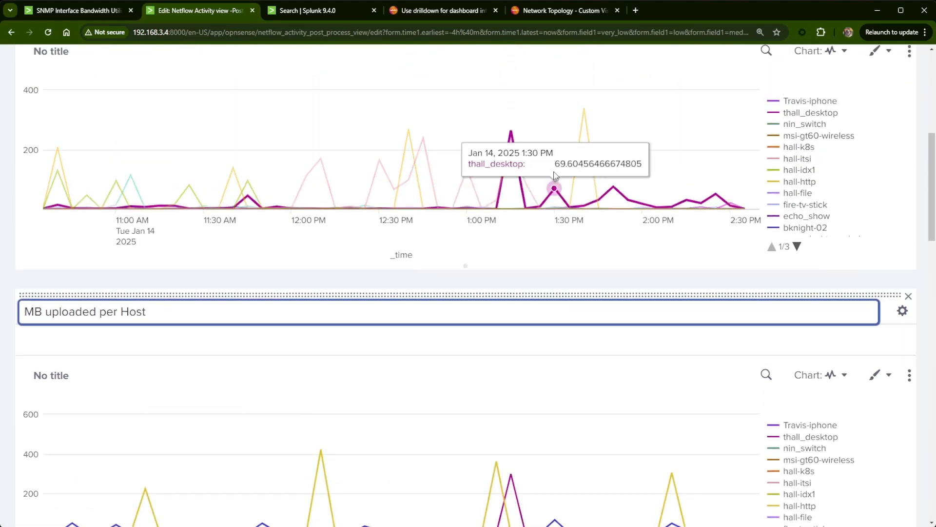
{"action": "scroll", "coordinate": [555, 174], "scroll_direction": "up", "scroll_amount": 3}
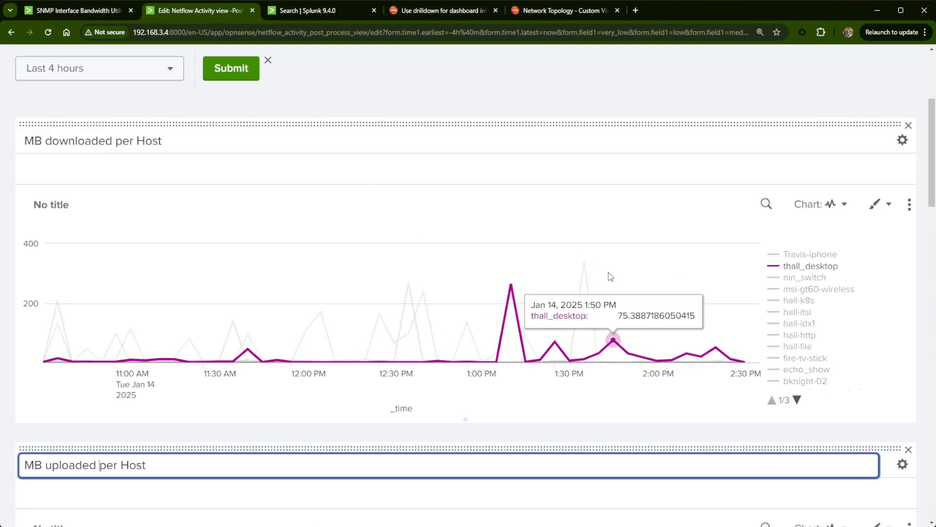
{"action": "scroll", "coordinate": [515, 291], "scroll_direction": "down", "scroll_amount": 6}
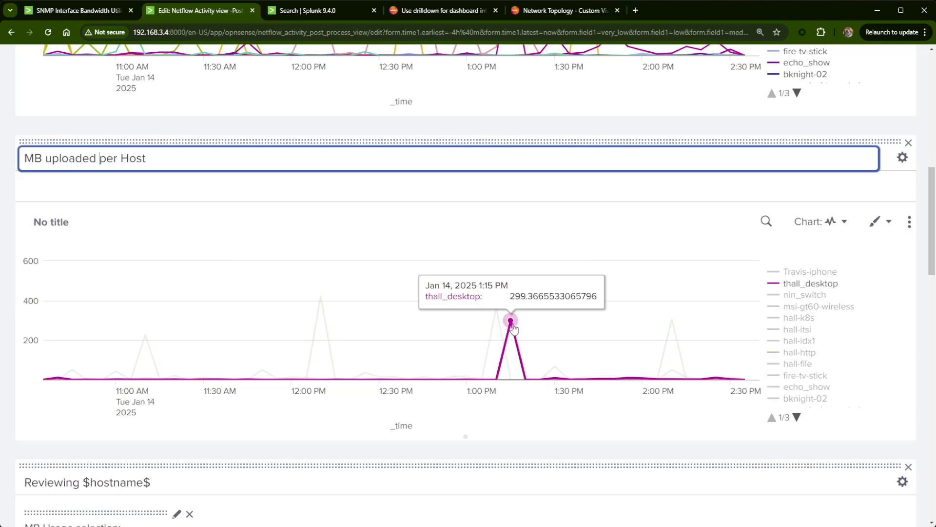
{"action": "scroll", "coordinate": [614, 279], "scroll_direction": "down", "scroll_amount": 5}
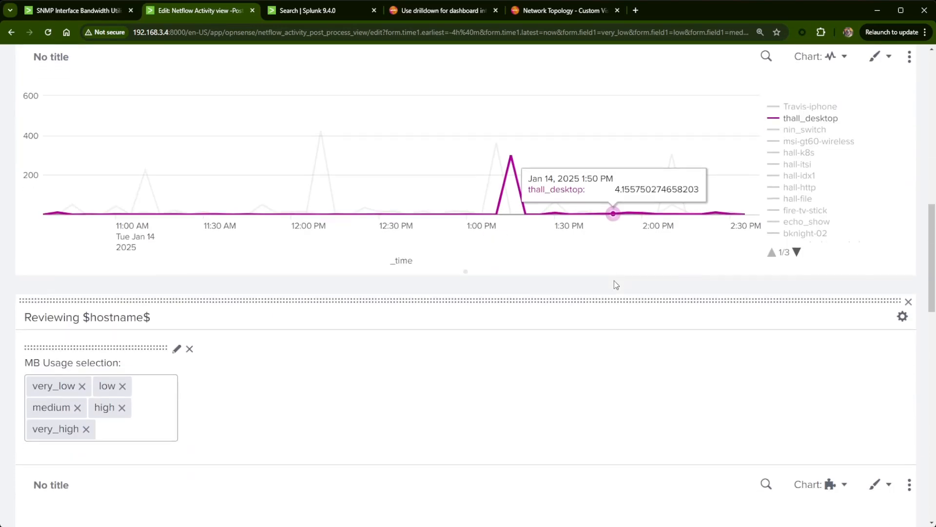
{"action": "scroll", "coordinate": [635, 332], "scroll_direction": "up", "scroll_amount": 5}
{"action": "scroll", "coordinate": [659, 387], "scroll_direction": "down", "scroll_amount": 12}
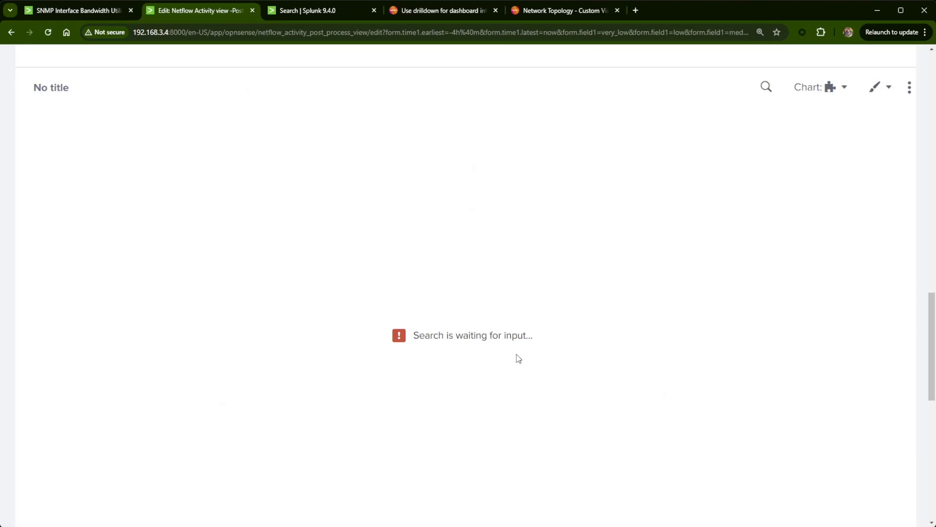
{"action": "scroll", "coordinate": [480, 335], "scroll_direction": "up", "scroll_amount": 15}
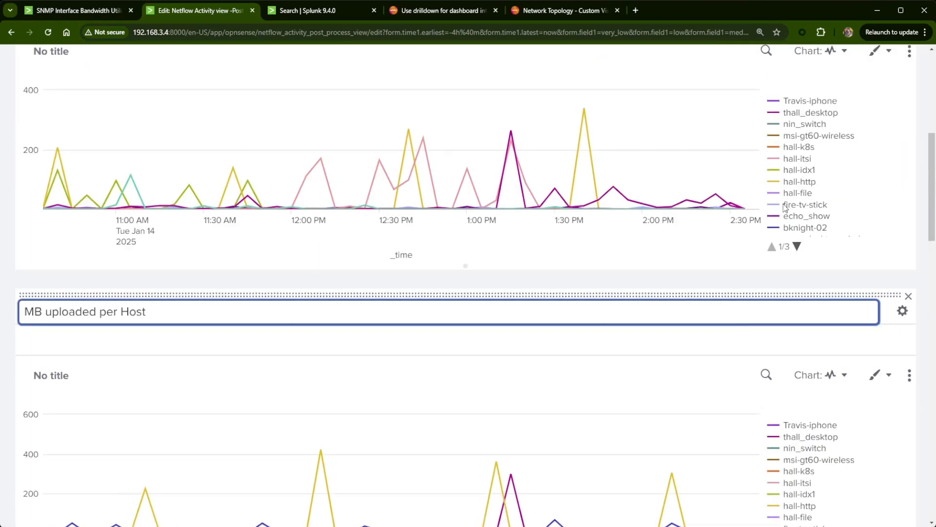
- Examine the bknight-02 traffic in the network topology, moving the bknight-02 and Firewall-OPT2 nodes away from the other nodes
{"action": "scroll", "coordinate": [593, 288], "scroll_direction": "down", "scroll_amount": 3}
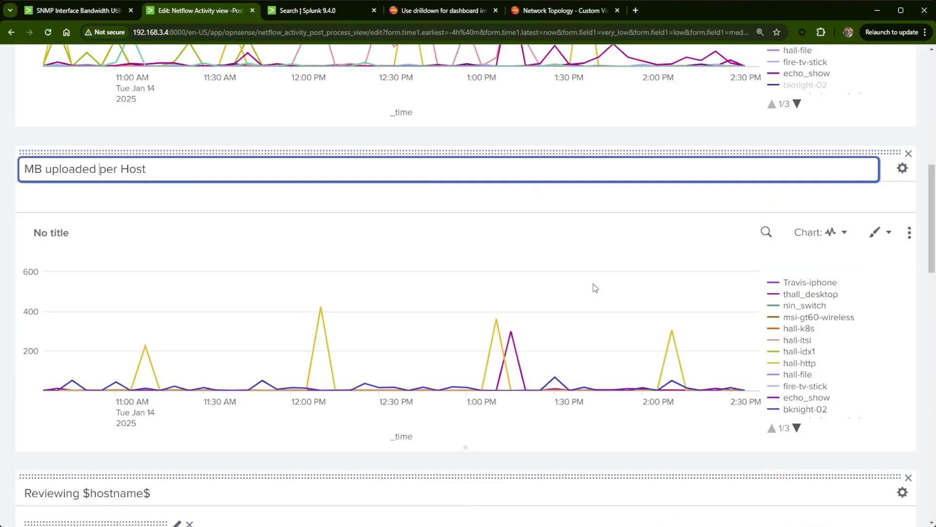
{"action": "scroll", "coordinate": [635, 332], "scroll_direction": "down", "scroll_amount": 6}
{"action": "scroll", "coordinate": [475, 267], "scroll_direction": "down", "scroll_amount": 5}
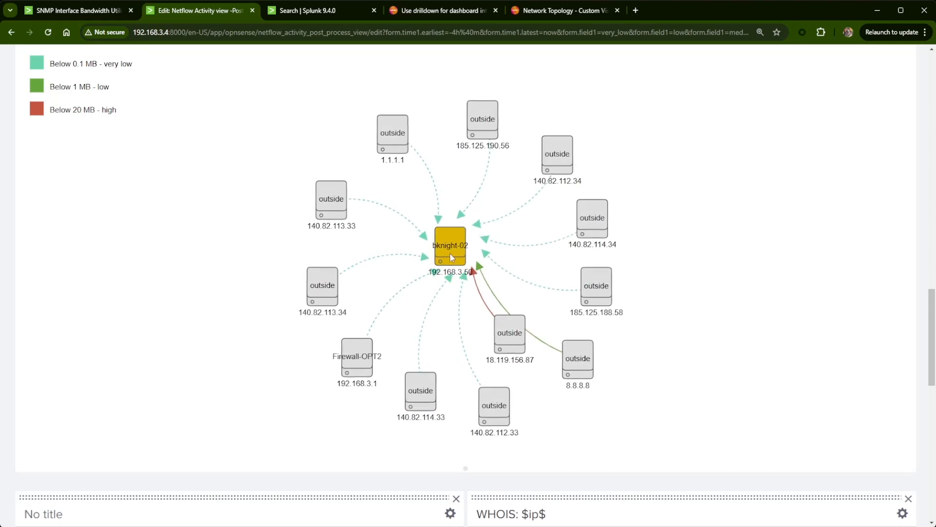
{"action": "left_click_drag", "start_coordinate": [452, 258], "coordinate": [695, 214]}
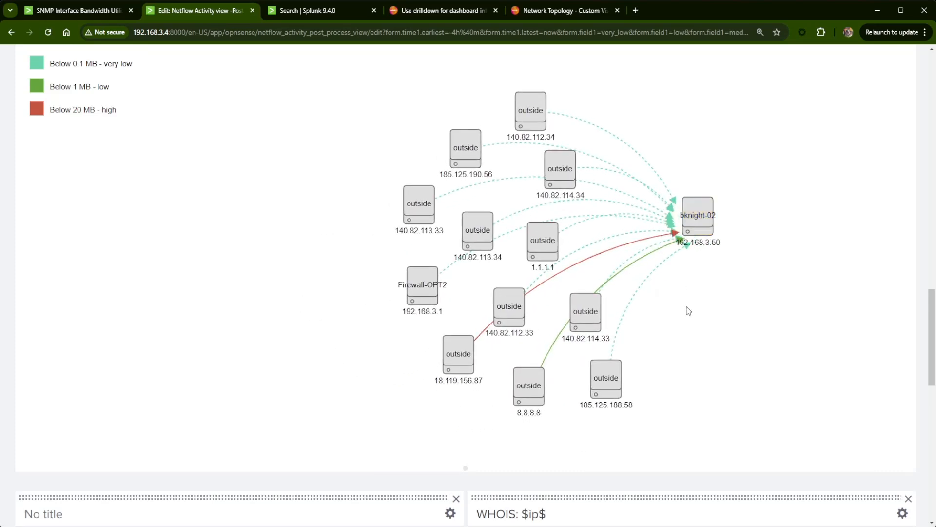
{"action": "scroll", "coordinate": [689, 312], "scroll_direction": "up", "scroll_amount": 3}
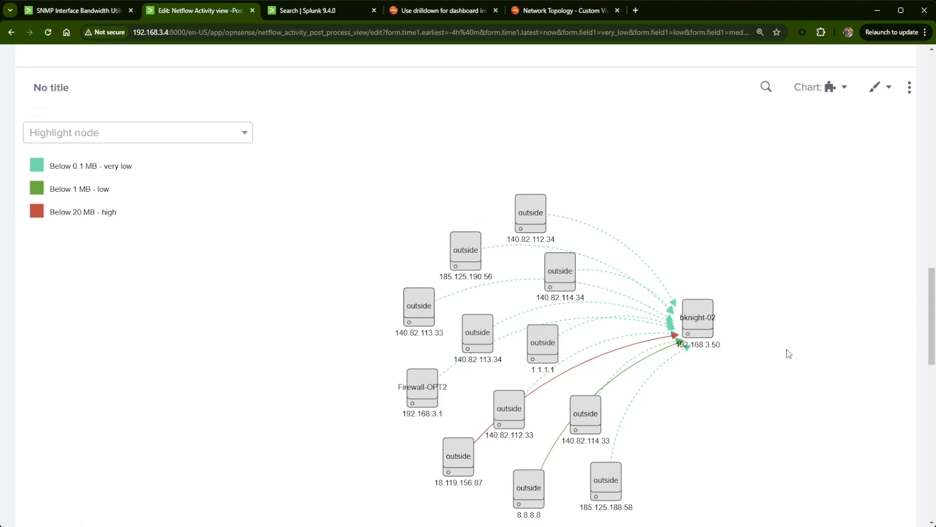
{"action": "scroll", "coordinate": [749, 385], "scroll_direction": "up", "scroll_amount": 9}
{"action": "scroll", "coordinate": [748, 384], "scroll_direction": "down", "scroll_amount": 10}
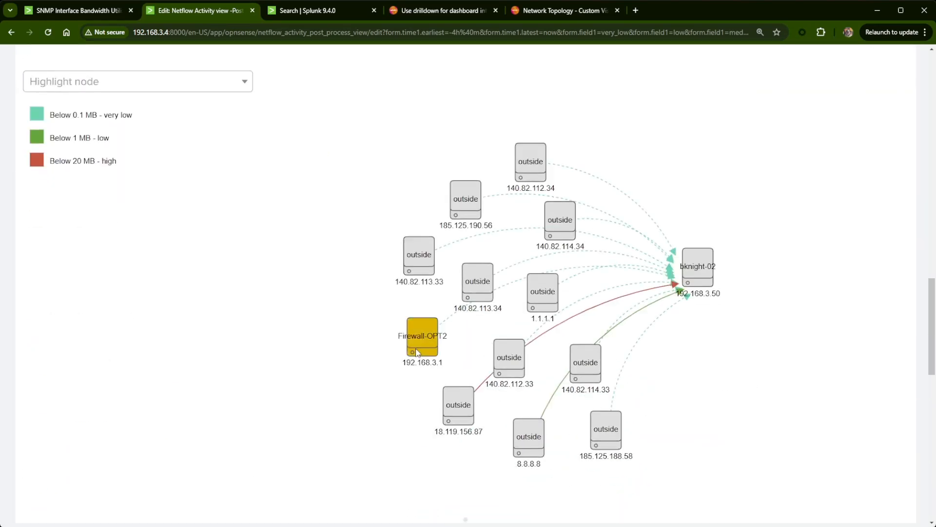
{"action": "left_click_drag", "start_coordinate": [411, 338], "coordinate": [304, 170]}
- Compare the MB uploaded per Host chart with the MB Usage selection and topology in the Reviewing $hostname$ panel
{"action": "scroll", "coordinate": [369, 347], "scroll_direction": "up", "scroll_amount": 3}
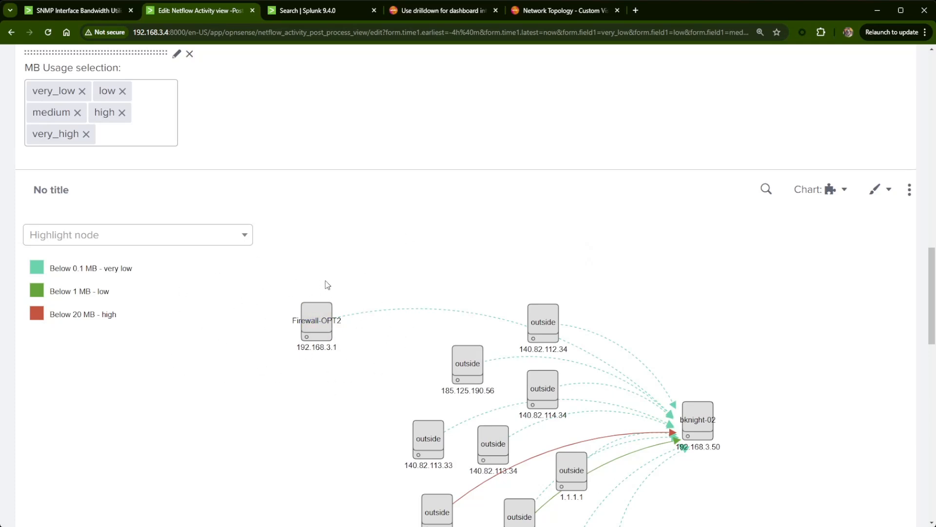
{"action": "scroll", "coordinate": [337, 326], "scroll_direction": "up", "scroll_amount": 2}
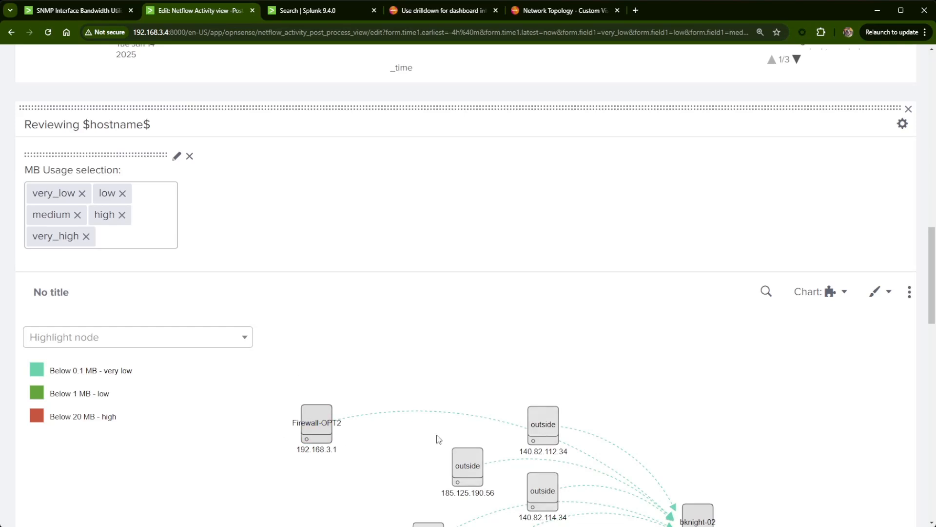
{"action": "scroll", "coordinate": [458, 432], "scroll_direction": "up", "scroll_amount": 2}
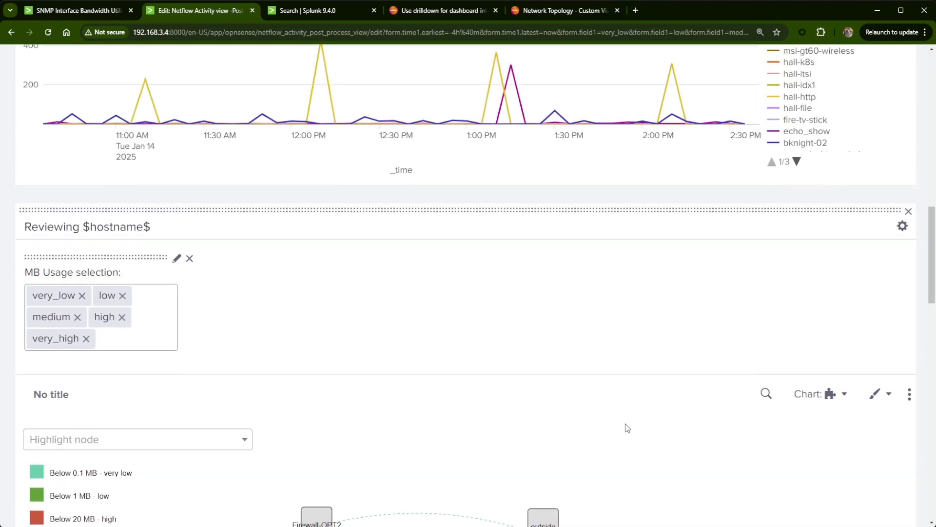
{"action": "scroll", "coordinate": [656, 442], "scroll_direction": "down", "scroll_amount": 1}
{"action": "scroll", "coordinate": [712, 435], "scroll_direction": "up", "scroll_amount": 5}
{"action": "scroll", "coordinate": [703, 445], "scroll_direction": "down", "scroll_amount": 5}
{"action": "scroll", "coordinate": [716, 447], "scroll_direction": "up", "scroll_amount": 3}
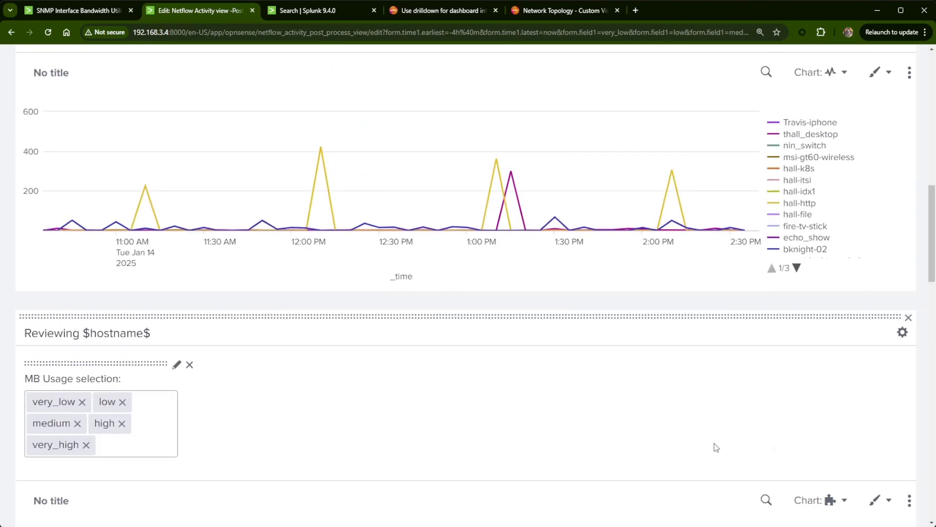
{"action": "scroll", "coordinate": [716, 447], "scroll_direction": "up", "scroll_amount": 5}
- Drill down to hall-k8s from the MB uploaded per Host chart and examine its traffic in the network topology
{"action": "scroll", "coordinate": [805, 293], "scroll_direction": "down", "scroll_amount": 4}
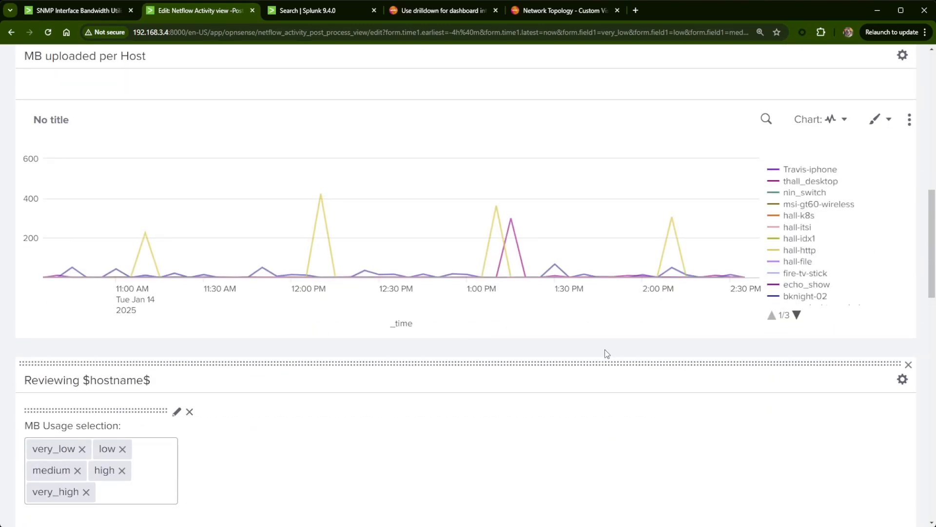
{"action": "scroll", "coordinate": [605, 350], "scroll_direction": "down", "scroll_amount": 12}
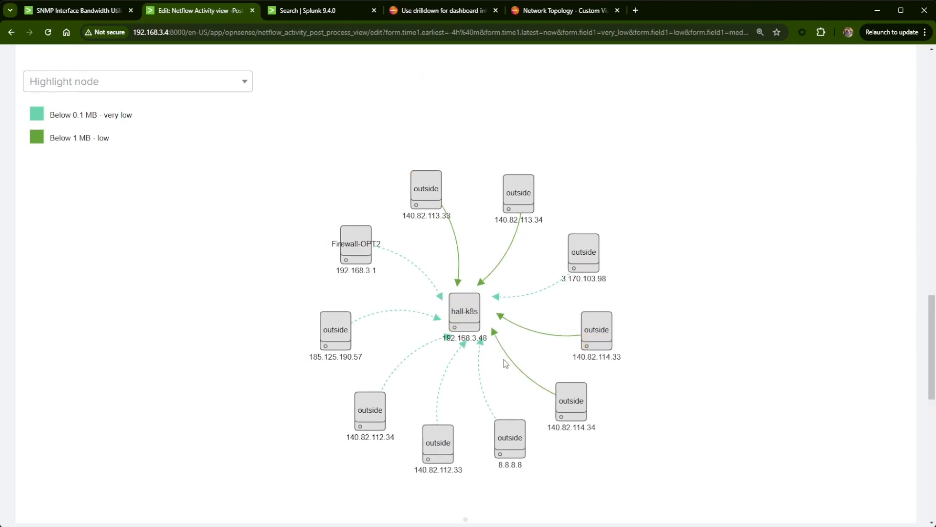
{"action": "scroll", "coordinate": [507, 361], "scroll_direction": "up", "scroll_amount": 1}
{"action": "scroll", "coordinate": [510, 361], "scroll_direction": "up", "scroll_amount": 10}
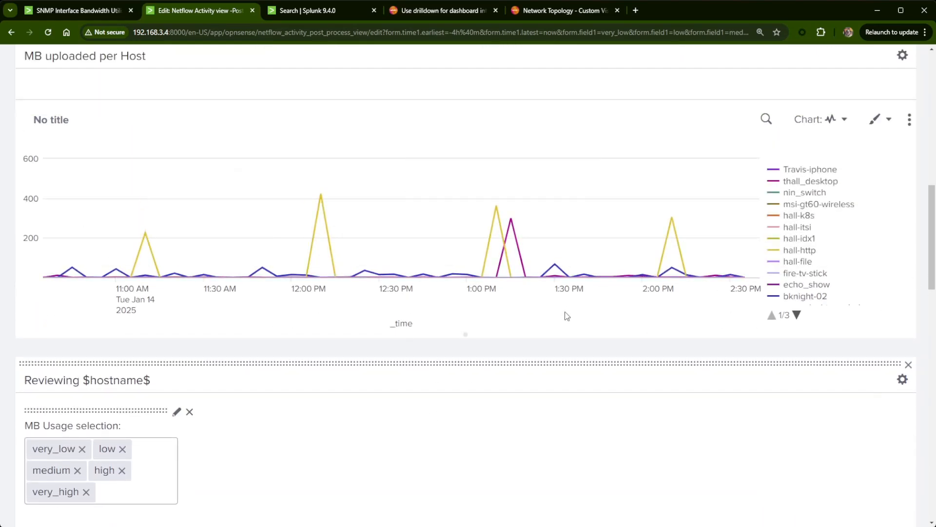
{"action": "scroll", "coordinate": [575, 317], "scroll_direction": "down", "scroll_amount": 1}
{"action": "scroll", "coordinate": [588, 323], "scroll_direction": "up", "scroll_amount": 2}
{"action": "scroll", "coordinate": [614, 336], "scroll_direction": "up", "scroll_amount": 1}
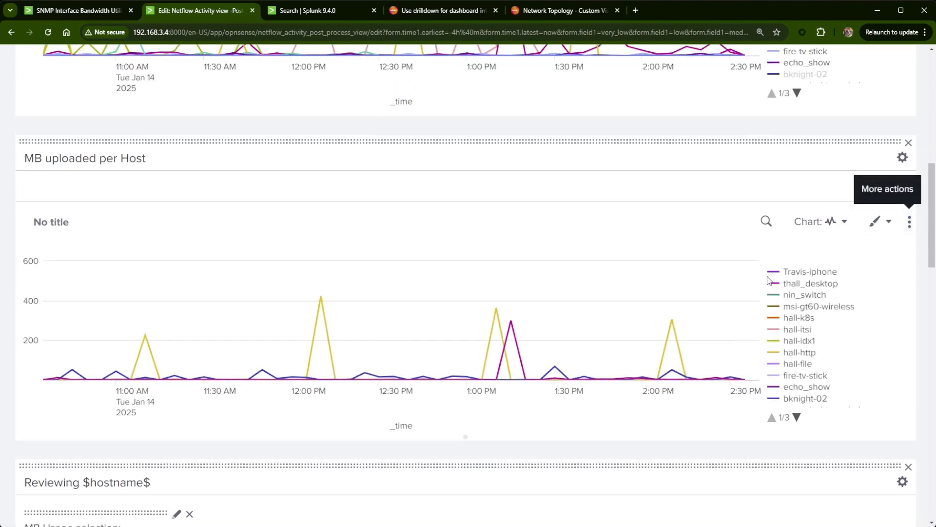
- Check which token the drilldown of the downloaded chart sets, leaving its settings as they are
{"action": "scroll", "coordinate": [763, 281], "scroll_direction": "up", "scroll_amount": 4}
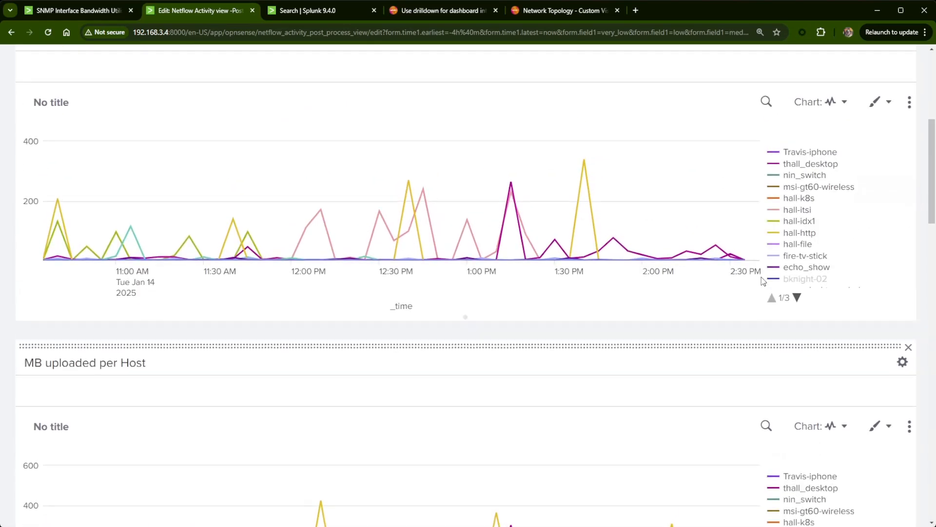
{"action": "left_click", "coordinate": [910, 102]}
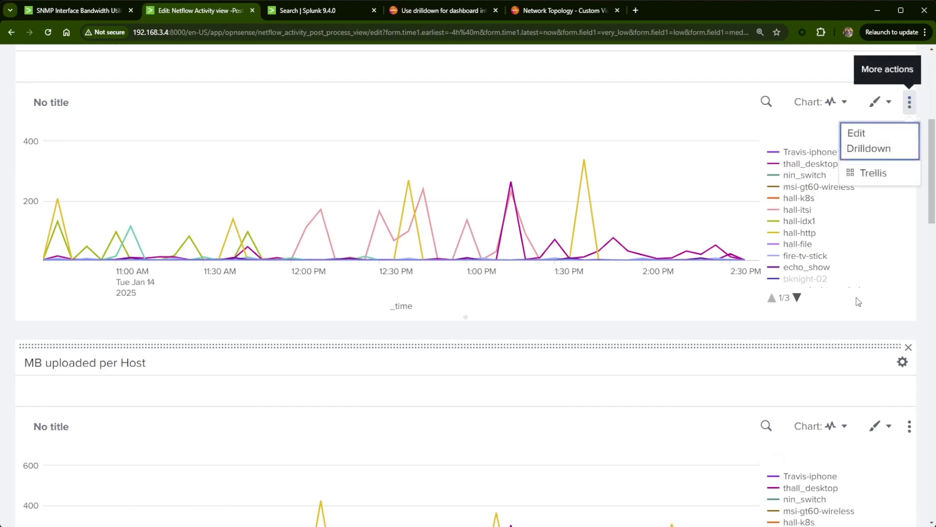
{"action": "left_click", "coordinate": [865, 149]}
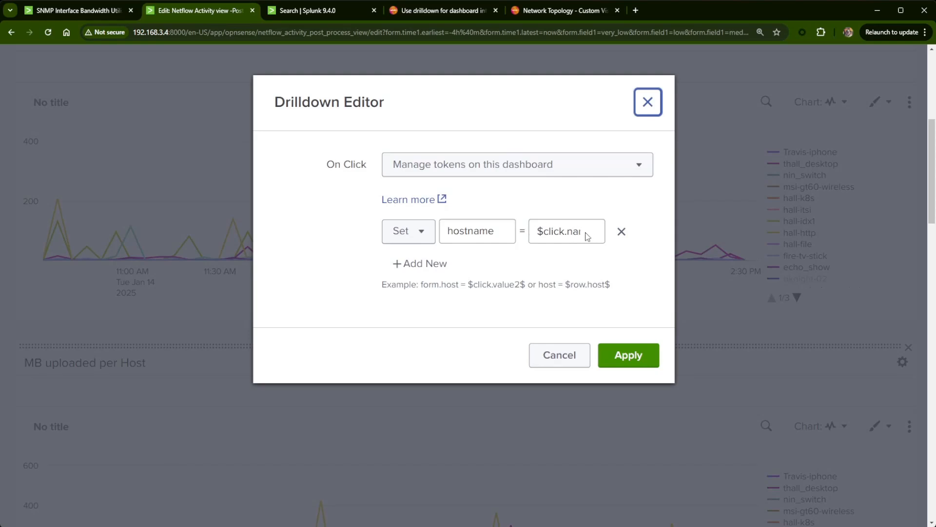
{"action": "left_click", "coordinate": [565, 360]}
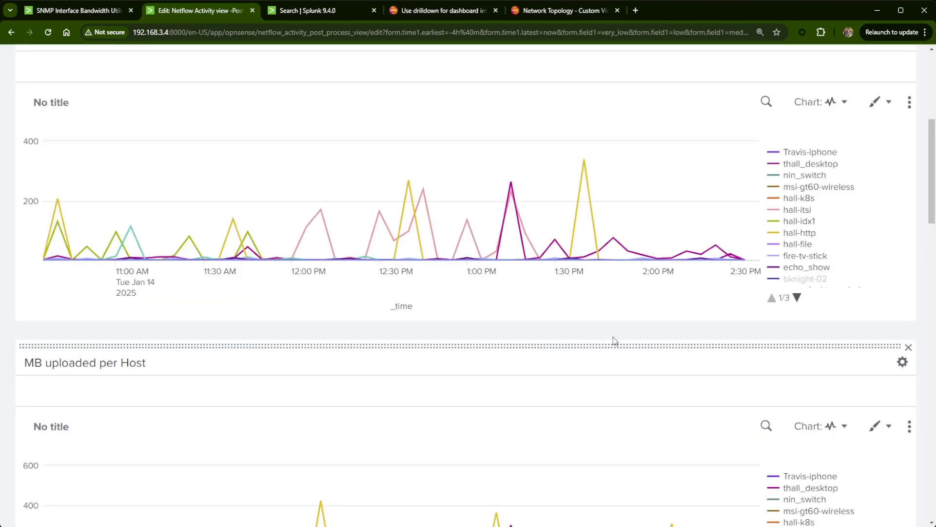
- Review the search string behind the MB uploaded per Host chart without editing it
{"action": "scroll", "coordinate": [614, 340], "scroll_direction": "down", "scroll_amount": 5}
{"action": "left_click", "coordinate": [767, 170]}
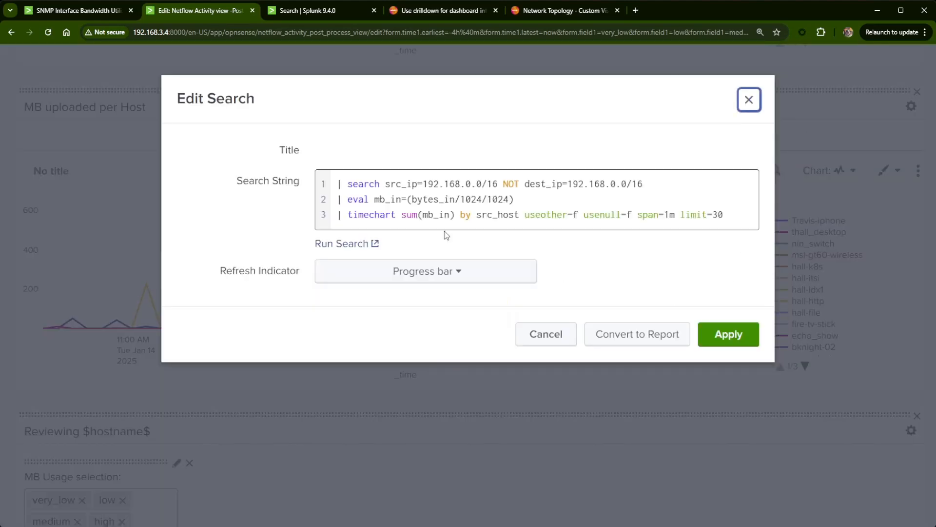
{"action": "left_click", "coordinate": [750, 101]}
- In the network topology search, replace dest_host with $dir$ so the filter reads $dir$="$hostname$", and apply it
{"action": "scroll", "coordinate": [605, 285], "scroll_direction": "down", "scroll_amount": 5}
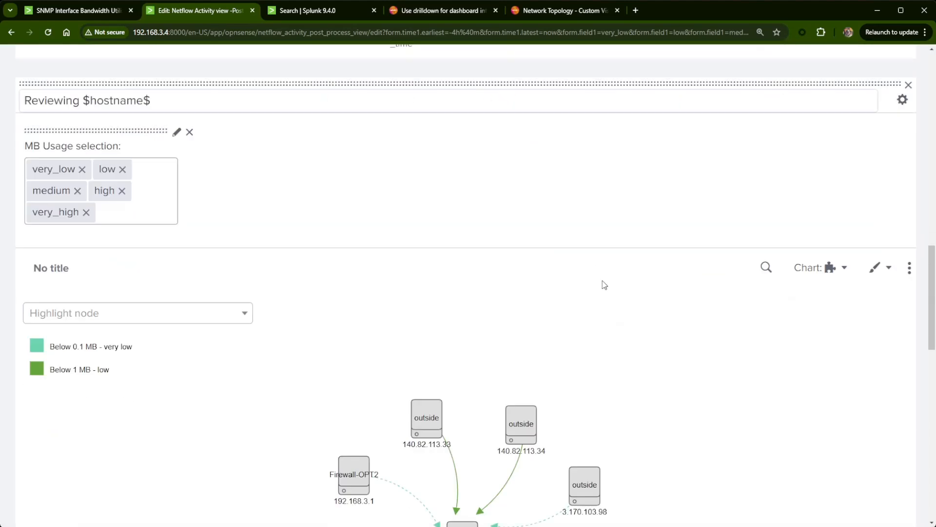
{"action": "left_click", "coordinate": [768, 242]}
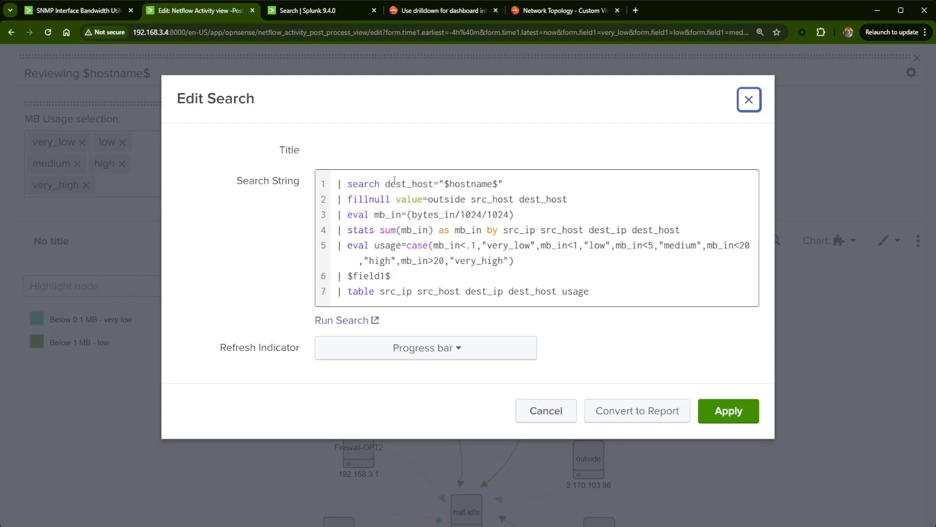
{"action": "left_click_drag", "start_coordinate": [385, 184], "coordinate": [436, 180]}
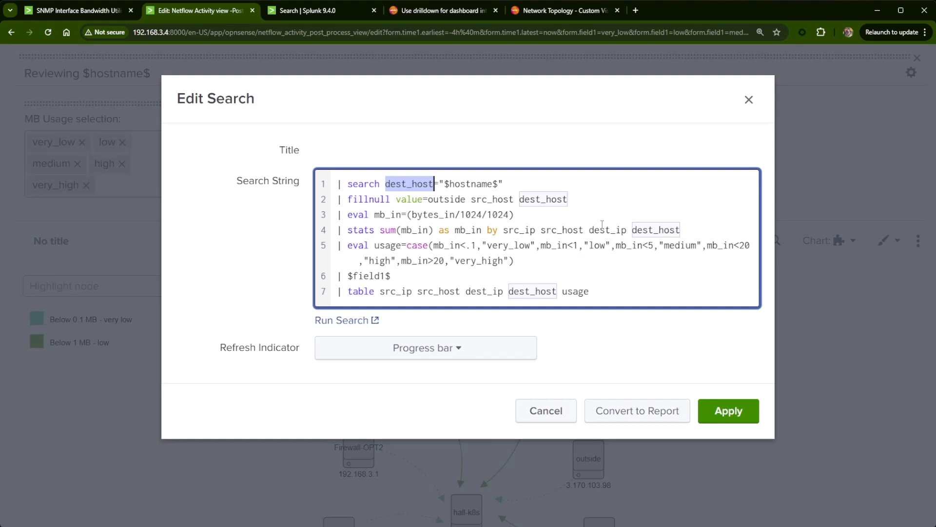
{"action": "type", "text": "$"}
{"action": "type", "text": "dir"}
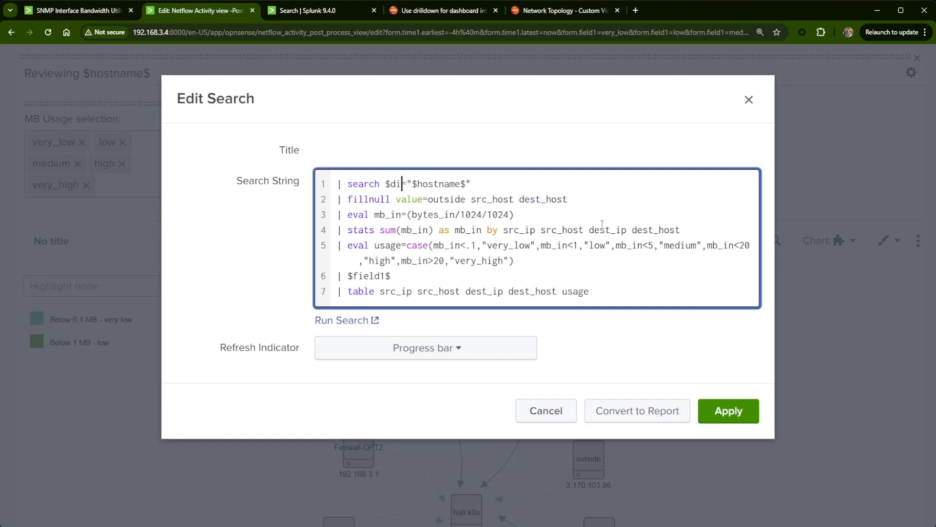
{"action": "type", "text": "$"}
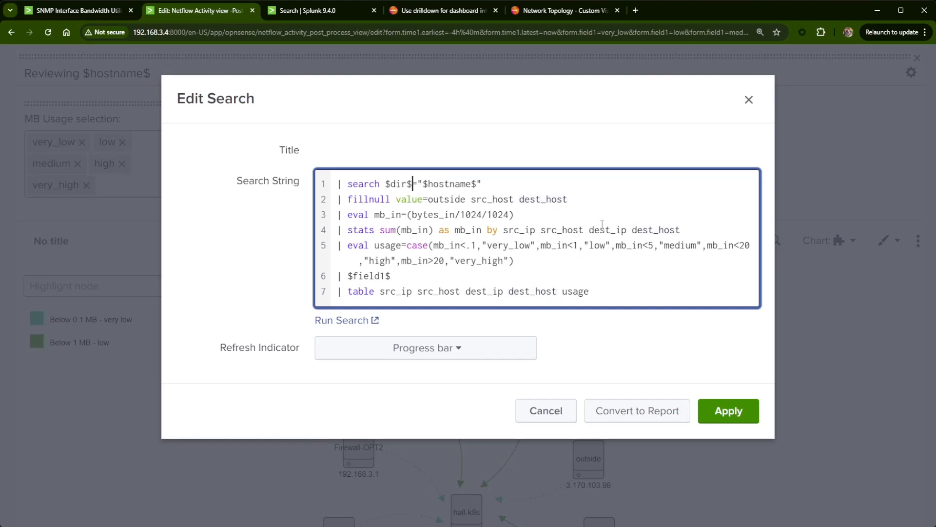
{"action": "left_click", "coordinate": [728, 411]}
- Add a second drilldown token to the downloaded chart that sets dir to dest_host, and apply it
{"action": "scroll", "coordinate": [580, 292], "scroll_direction": "up", "scroll_amount": 2}
{"action": "scroll", "coordinate": [571, 326], "scroll_direction": "up", "scroll_amount": 10}
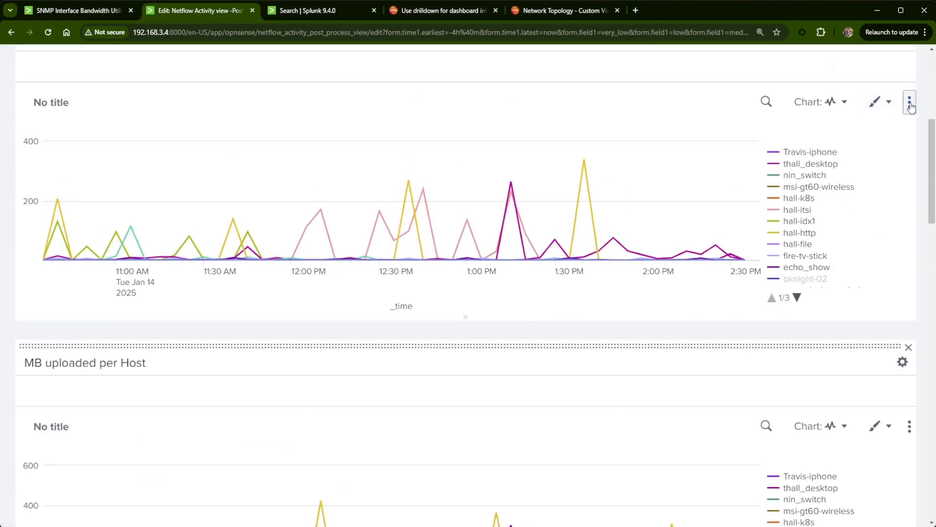
{"action": "left_click", "coordinate": [910, 102]}
{"action": "left_click", "coordinate": [891, 143]}
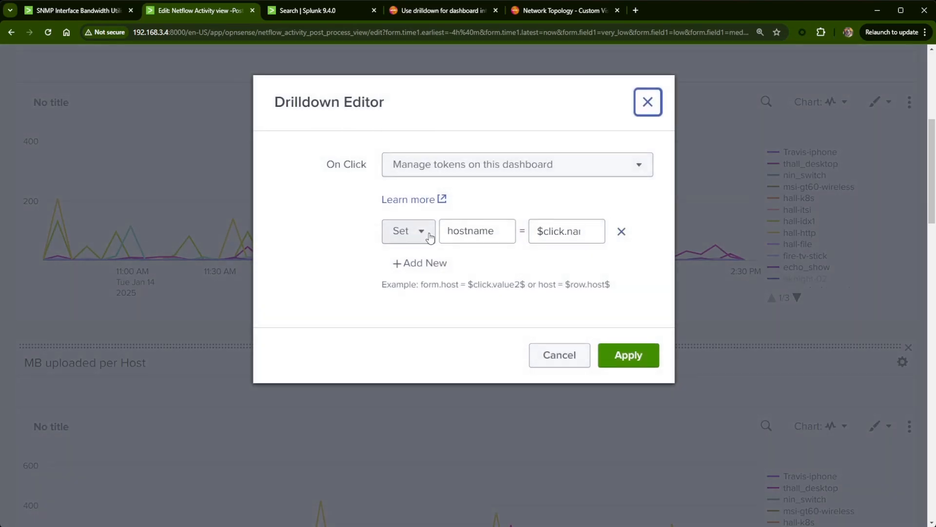
{"action": "left_click", "coordinate": [410, 260]}
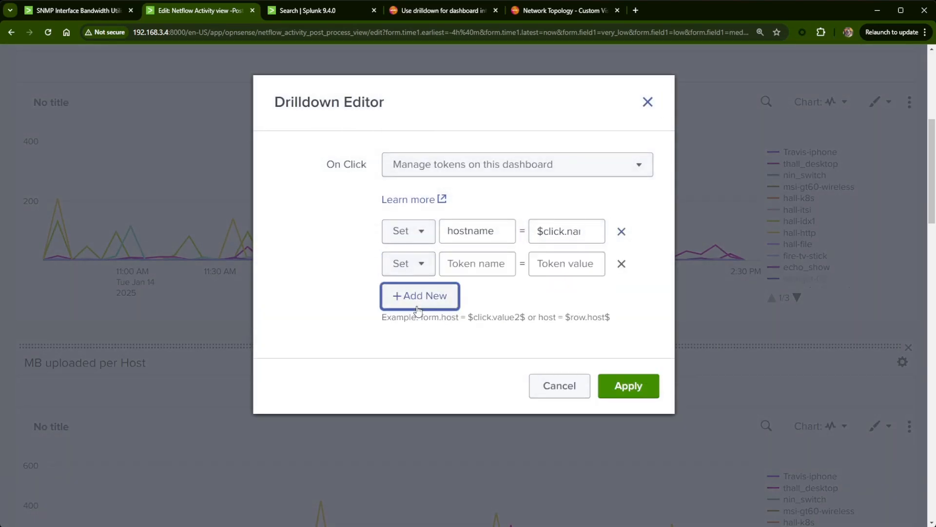
{"action": "left_click", "coordinate": [488, 268]}
{"action": "type", "text": "dir"}
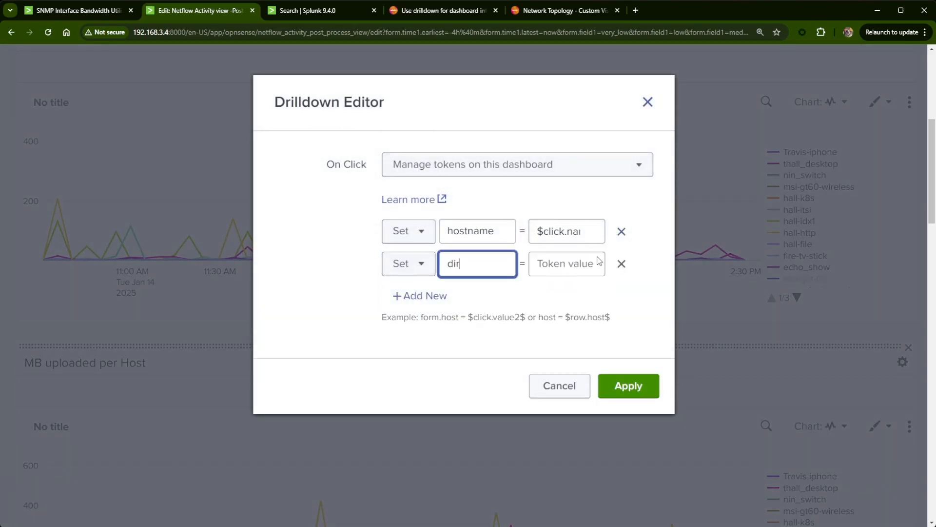
{"action": "left_click", "coordinate": [600, 262]}
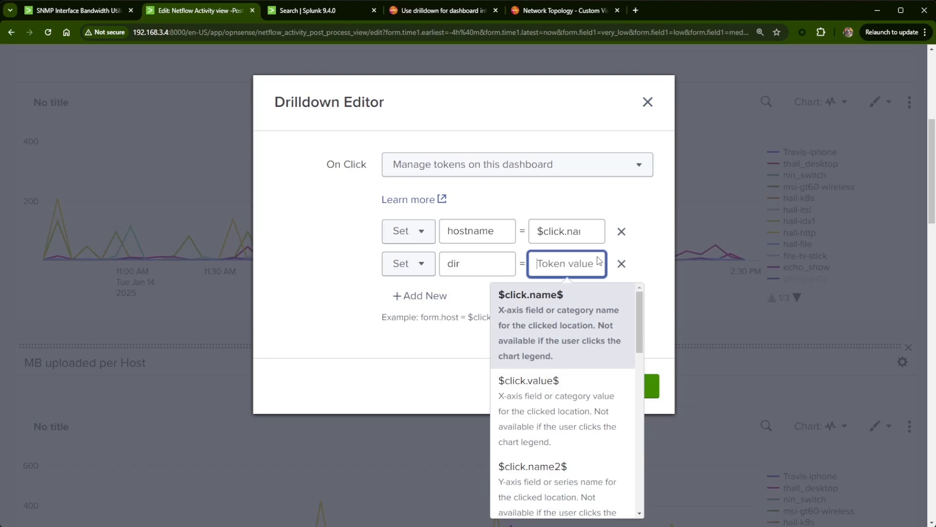
{"action": "type", "text": "d"}
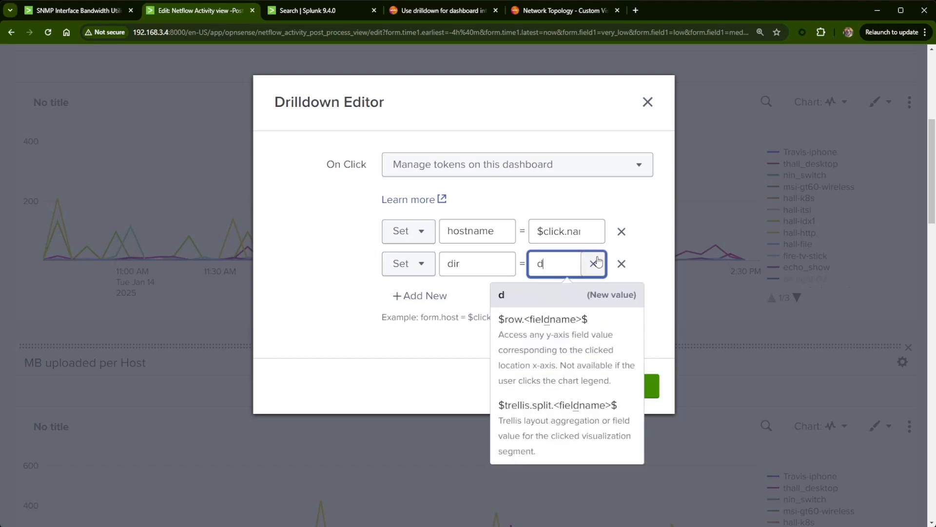
{"action": "type", "text": "est_"}
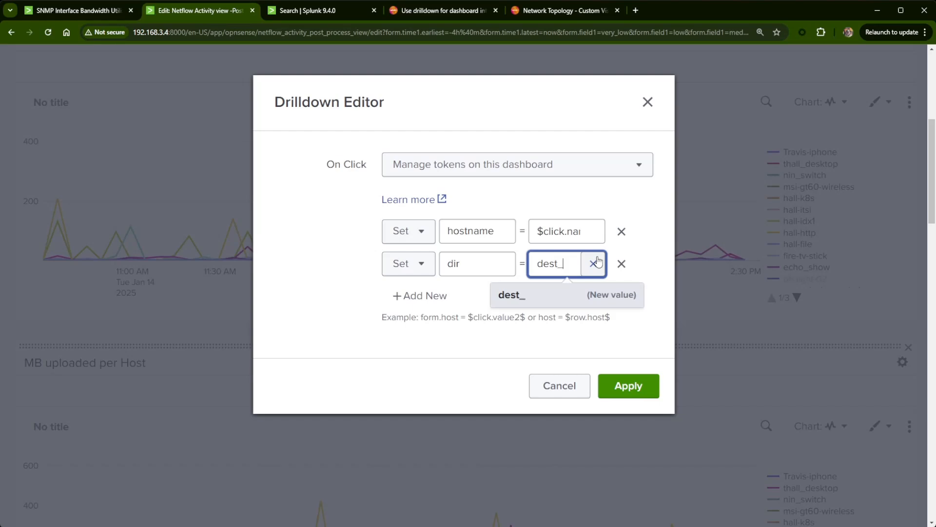
{"action": "type", "text": "host"}
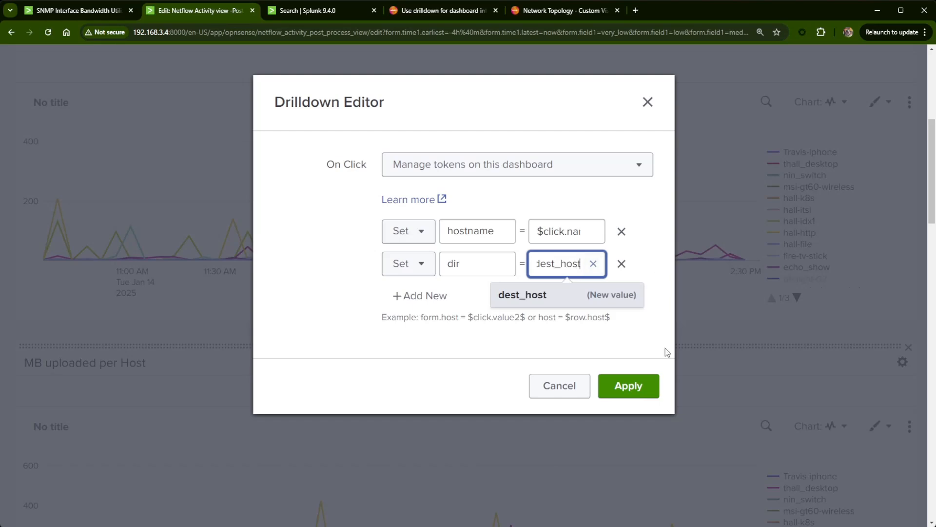
{"action": "left_click", "coordinate": [627, 385]}
- Add a second drilldown token to the MB uploaded per Host chart that sets dir to src_host, and apply it
{"action": "scroll", "coordinate": [625, 399], "scroll_direction": "down", "scroll_amount": 6}
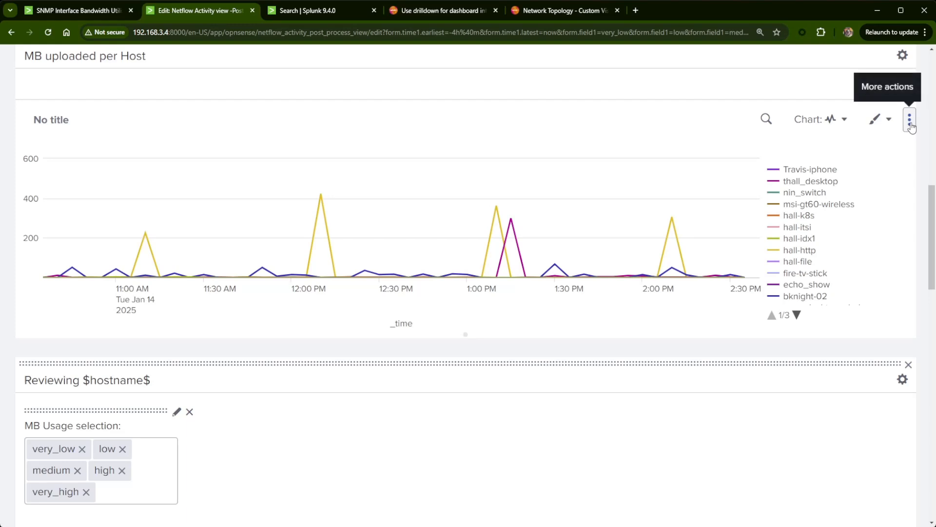
{"action": "left_click", "coordinate": [910, 122]}
{"action": "left_click", "coordinate": [869, 167]}
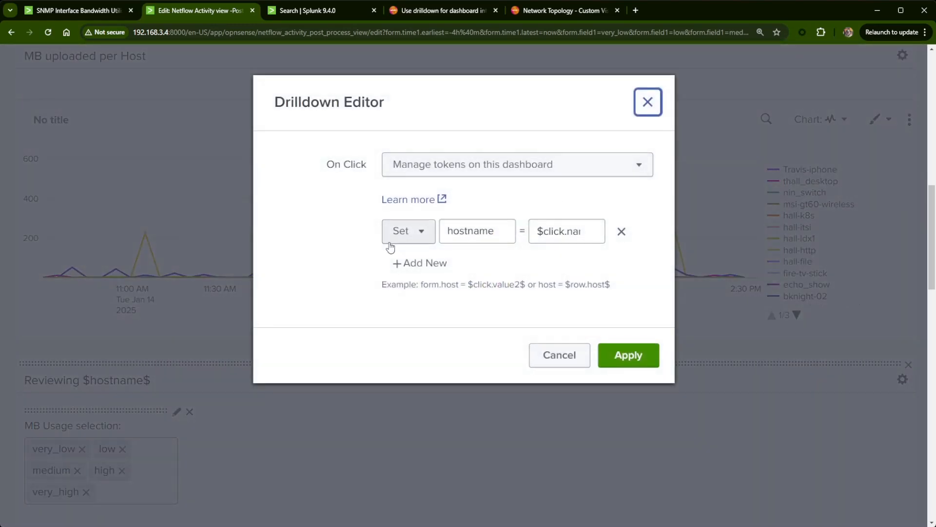
{"action": "left_click", "coordinate": [420, 260]}
{"action": "left_click", "coordinate": [474, 270]}
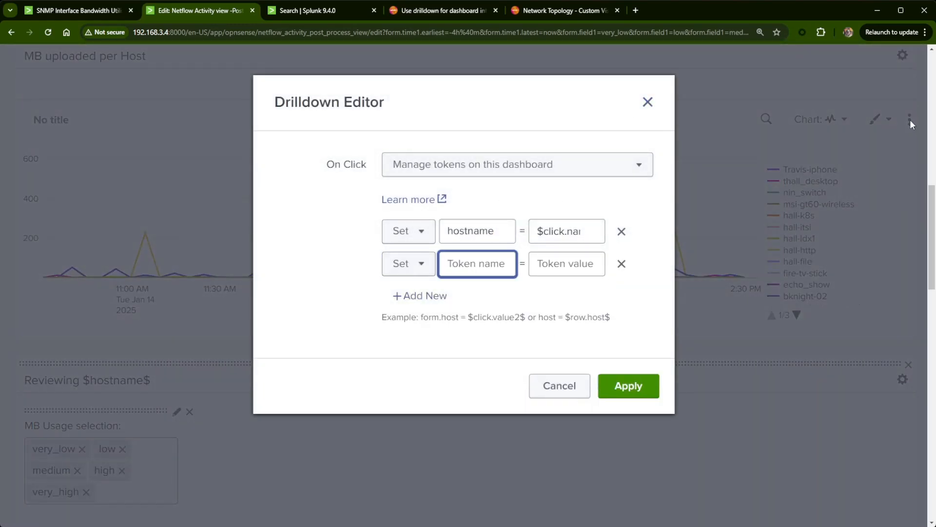
{"action": "type", "text": "dir"}
{"action": "key", "text": "Tab"}
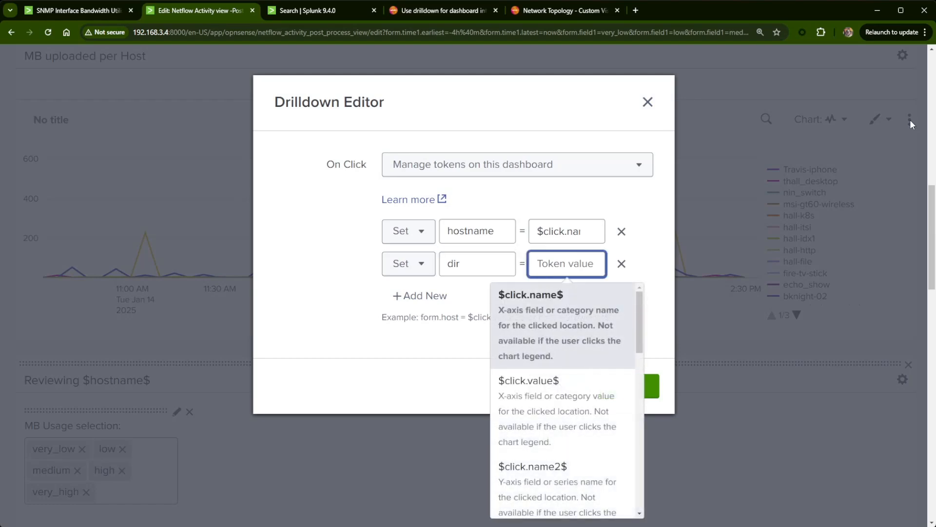
{"action": "type", "text": "src_"}
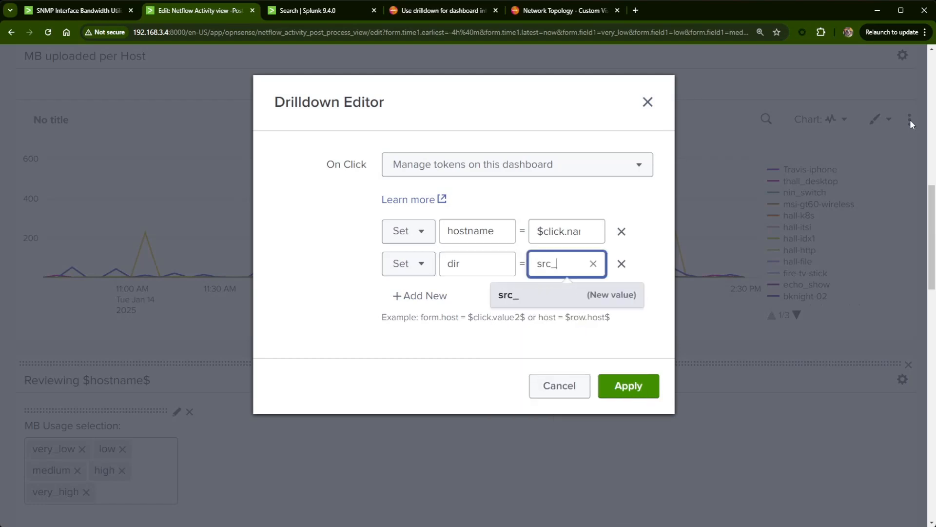
{"action": "type", "text": "host"}
{"action": "left_click", "coordinate": [627, 388]}
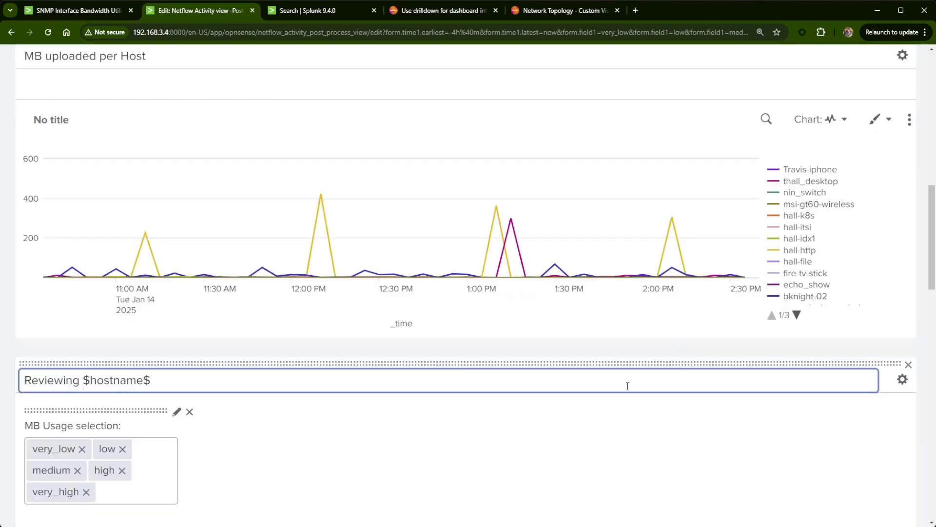
- Change the network topology panel's title to "Reviewing $dir$ = $hostname$" and save the dashboard
{"action": "left_click", "coordinate": [80, 380]}
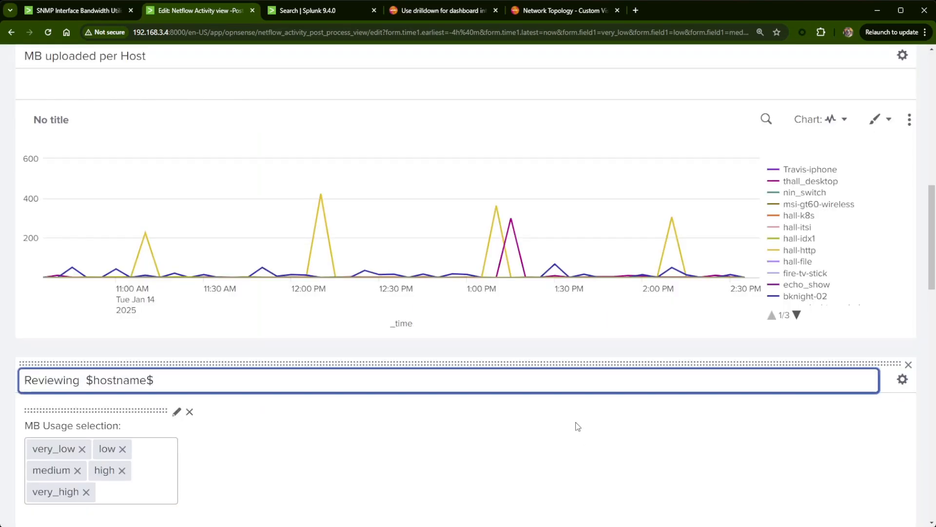
{"action": "type", "text": "$dir"}
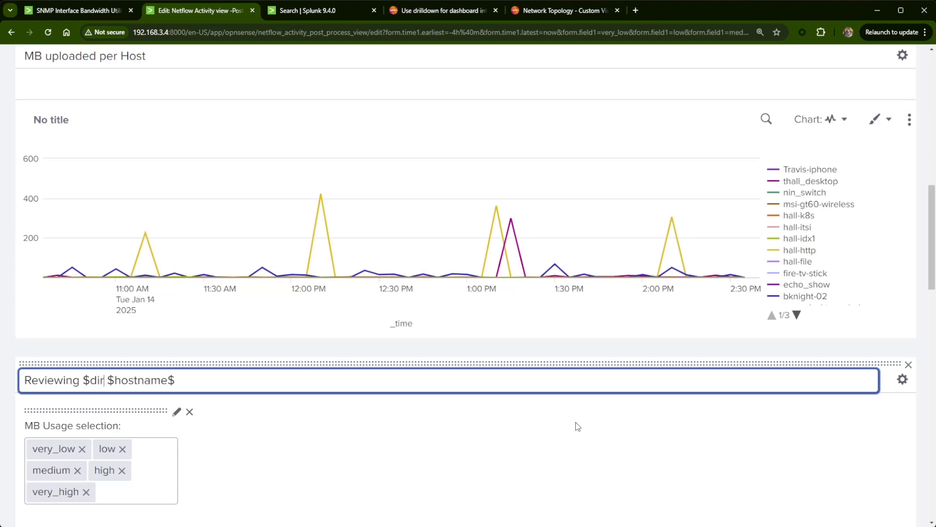
{"action": "type", "text": "$"}
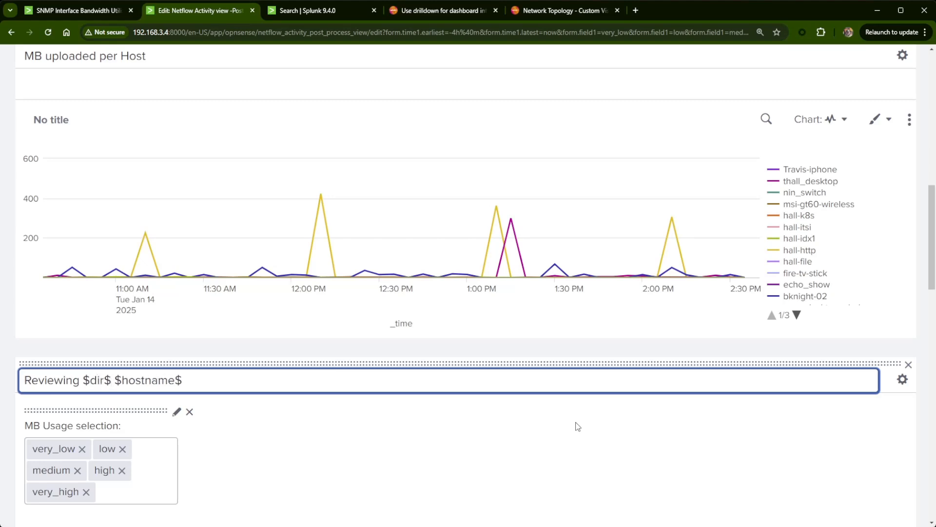
{"action": "type", "text": " -"}
{"action": "key", "text": "BackSpace"}
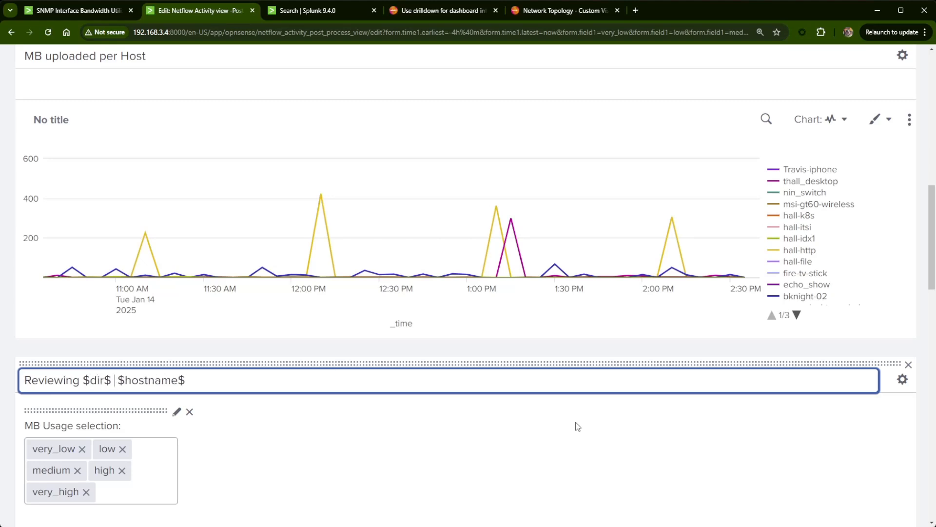
{"action": "type", "text": "="}
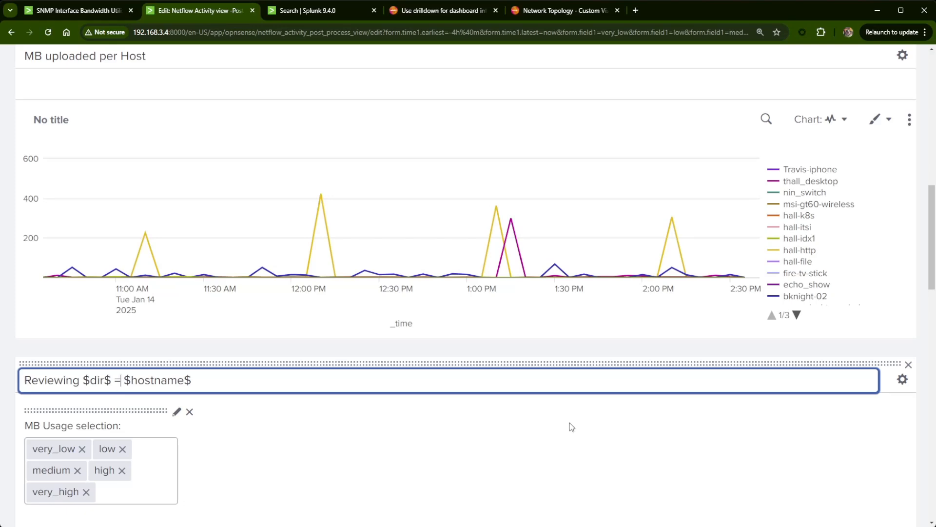
{"action": "scroll", "coordinate": [817, 450], "scroll_direction": "up", "scroll_amount": 10}
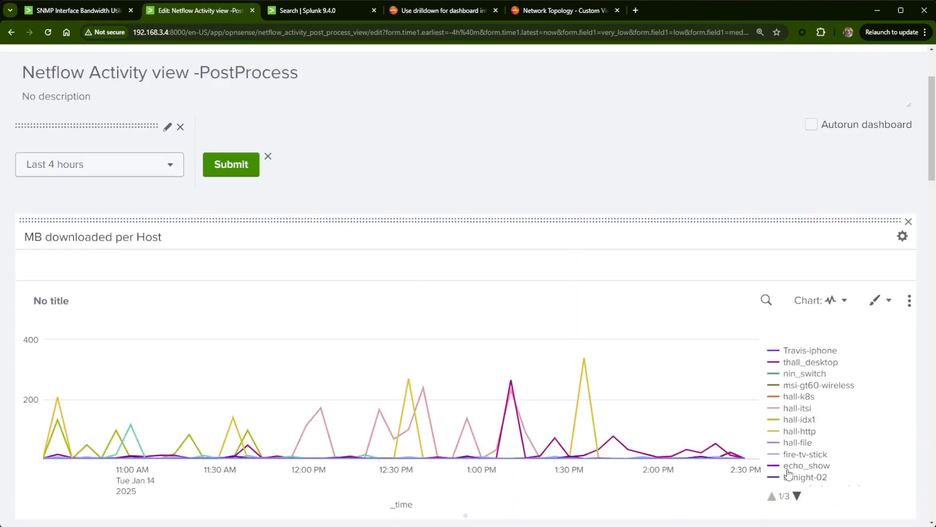
{"action": "scroll", "coordinate": [789, 473], "scroll_direction": "up", "scroll_amount": 3}
{"action": "left_click", "coordinate": [888, 132]}
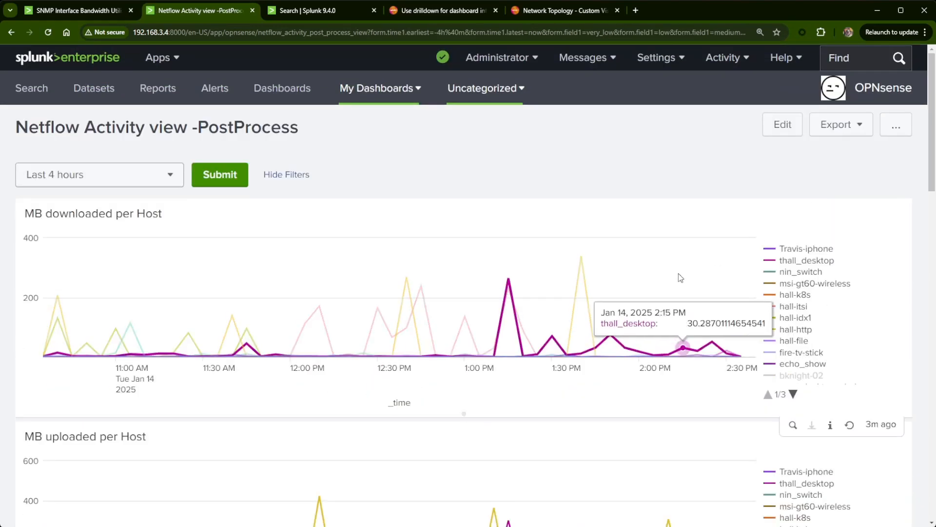
- Test the drilldown for bknight-02 from the MB uploaded per Host chart and examine the panel title and topology
{"action": "scroll", "coordinate": [681, 278], "scroll_direction": "down", "scroll_amount": 4}
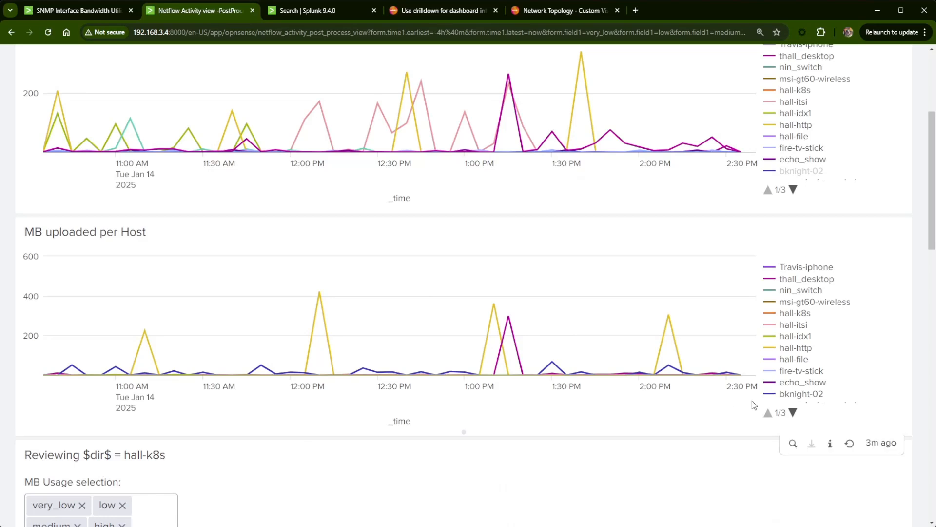
{"action": "left_click", "coordinate": [800, 394]}
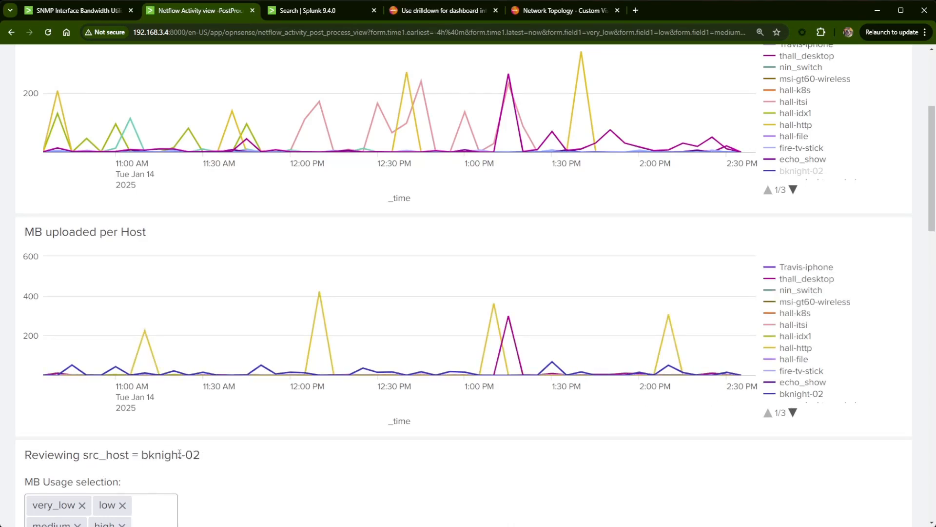
{"action": "scroll", "coordinate": [229, 451], "scroll_direction": "down", "scroll_amount": 7}
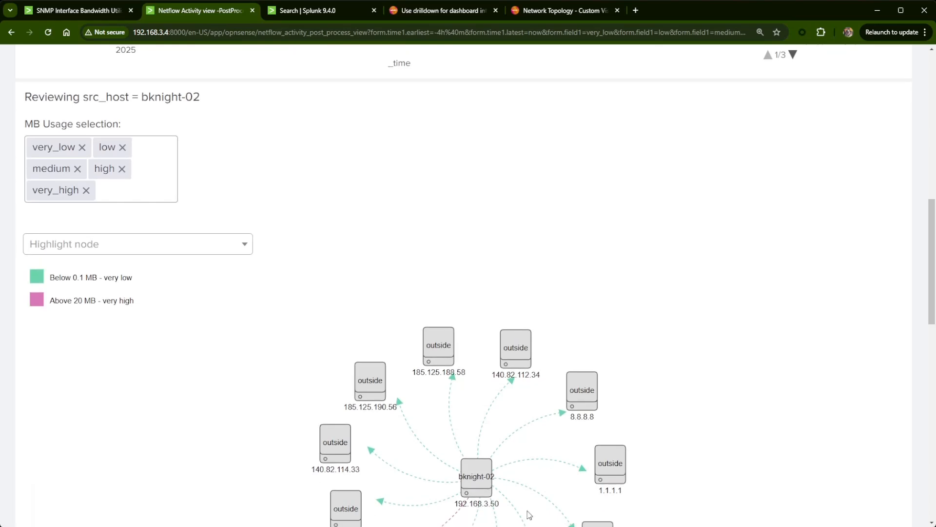
{"action": "scroll", "coordinate": [529, 514], "scroll_direction": "down", "scroll_amount": 2}
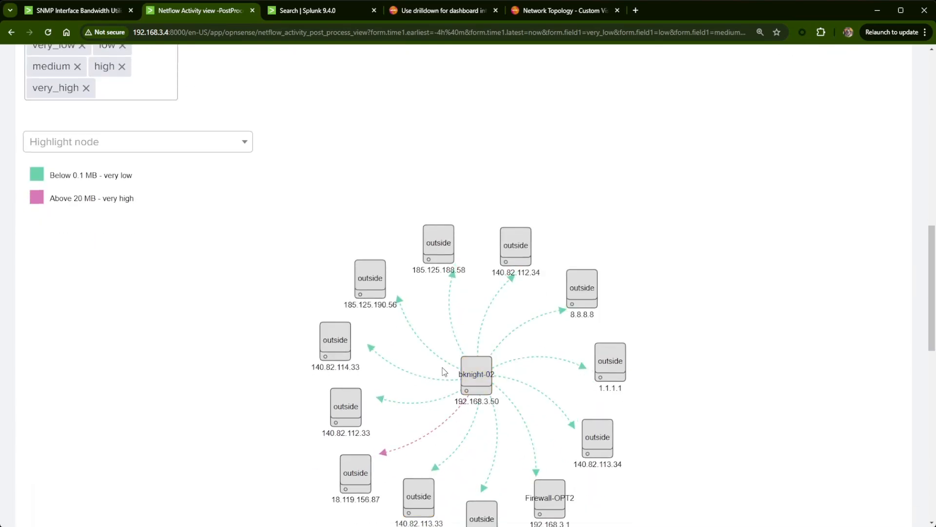
- Test the drilldown for hall-k8s from the MB downloaded per Host chart and examine the panel title and traffic directions in the topology
{"action": "scroll", "coordinate": [444, 372], "scroll_direction": "up", "scroll_amount": 10}
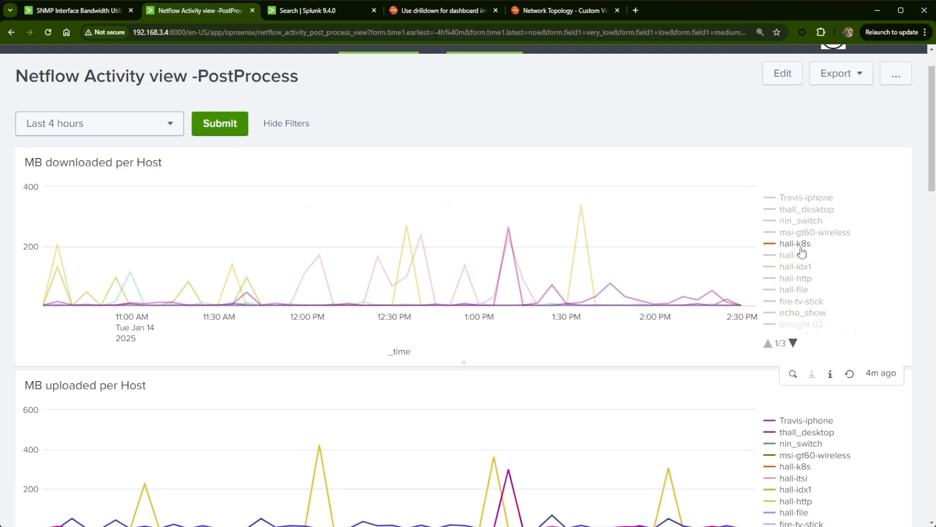
{"action": "left_click", "coordinate": [800, 247]}
{"action": "scroll", "coordinate": [660, 397], "scroll_direction": "down", "scroll_amount": 5}
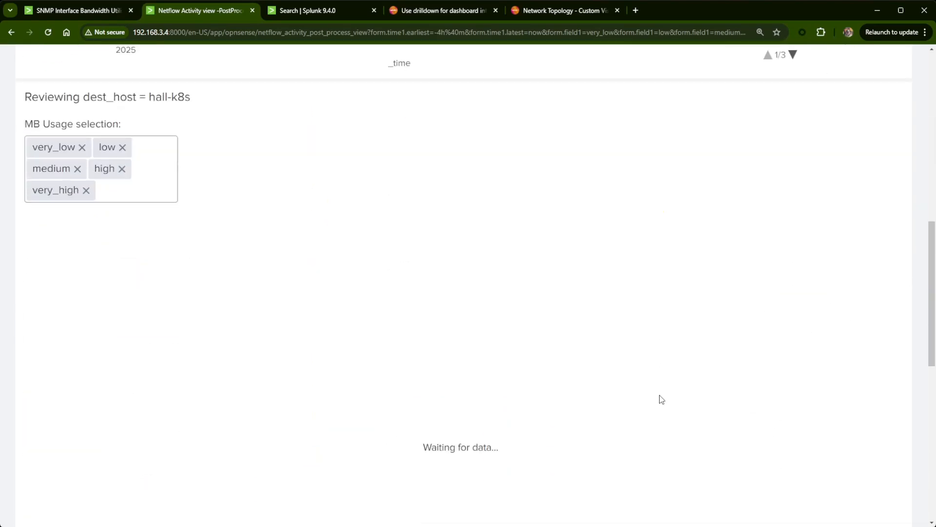
{"action": "scroll", "coordinate": [660, 399], "scroll_direction": "down", "scroll_amount": 3}
{"action": "scroll", "coordinate": [664, 396], "scroll_direction": "up", "scroll_amount": 2}
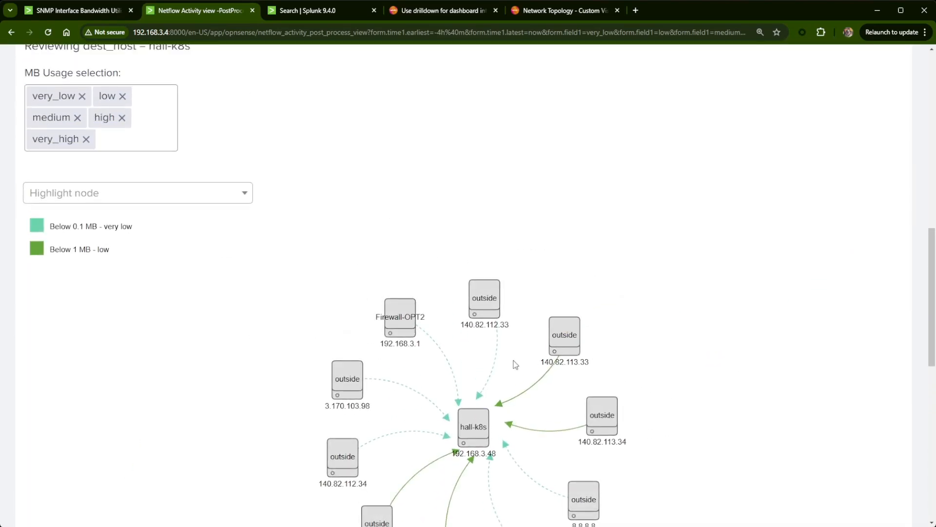
{"action": "scroll", "coordinate": [719, 441], "scroll_direction": "up", "scroll_amount": 8}
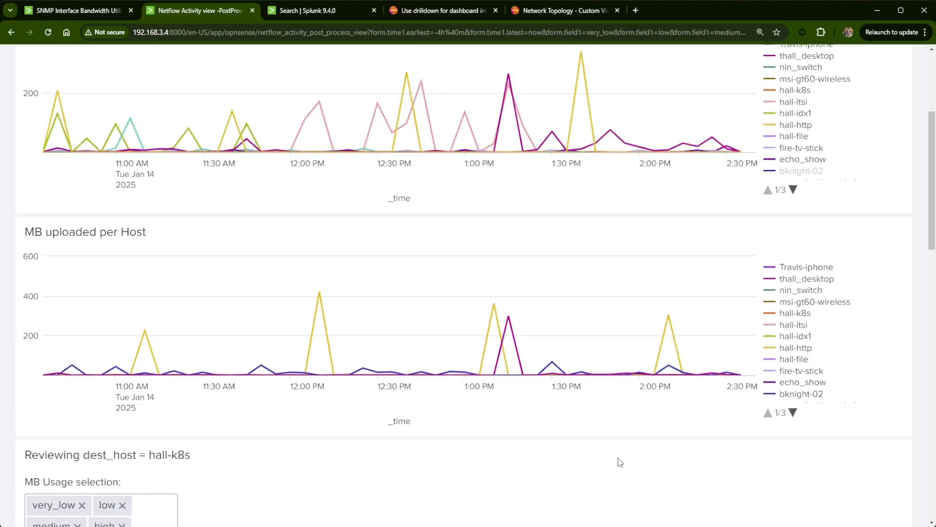
{"action": "scroll", "coordinate": [623, 469], "scroll_direction": "down", "scroll_amount": 5}
{"action": "scroll", "coordinate": [625, 463], "scroll_direction": "up", "scroll_amount": 5}
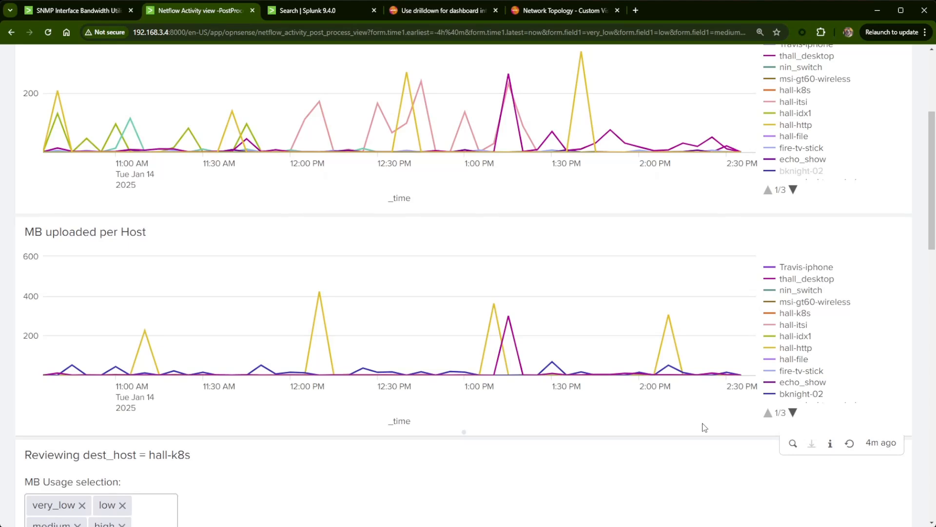
{"action": "scroll", "coordinate": [705, 428], "scroll_direction": "down", "scroll_amount": 1}
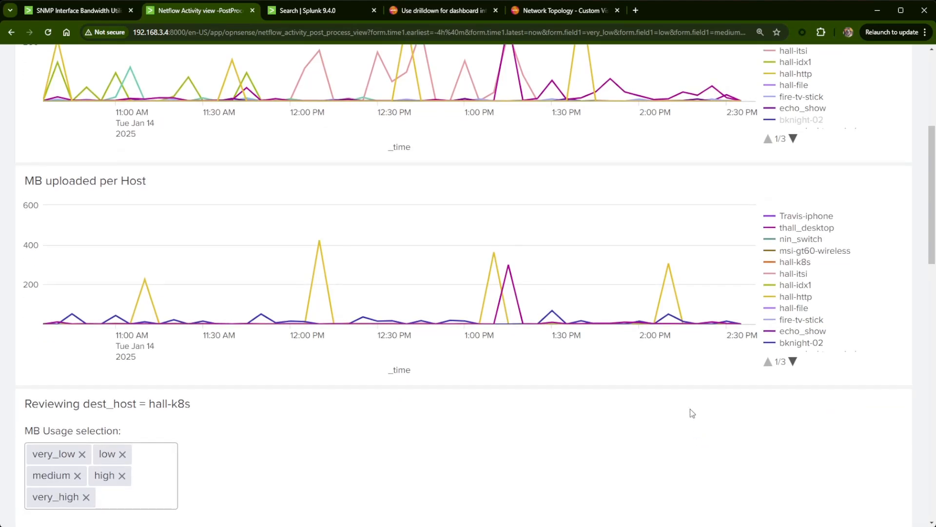
{"action": "scroll", "coordinate": [629, 402], "scroll_direction": "down", "scroll_amount": 5}
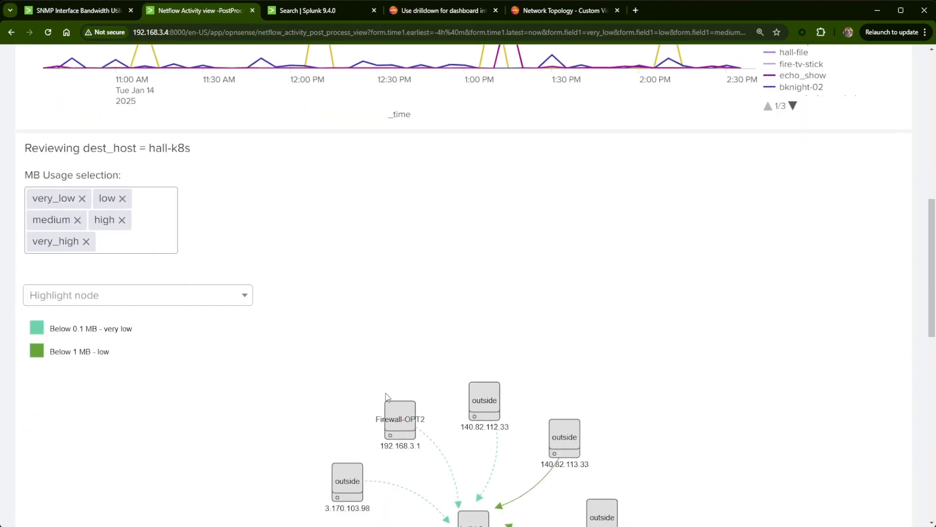
{"action": "scroll", "coordinate": [418, 359], "scroll_direction": "down", "scroll_amount": 4}
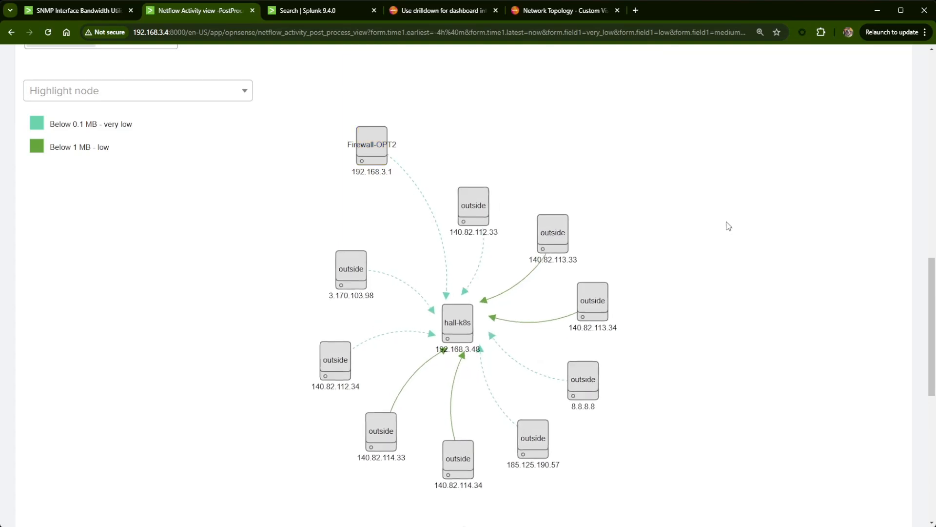
- Reopen the dashboard for editing and copy the filter dest_ip=192.168.0.0/16 NOT src_ip=192.168.0.0/16 from the downloaded chart's search, leaving the search unedited
{"action": "scroll", "coordinate": [752, 292], "scroll_direction": "up", "scroll_amount": 12}
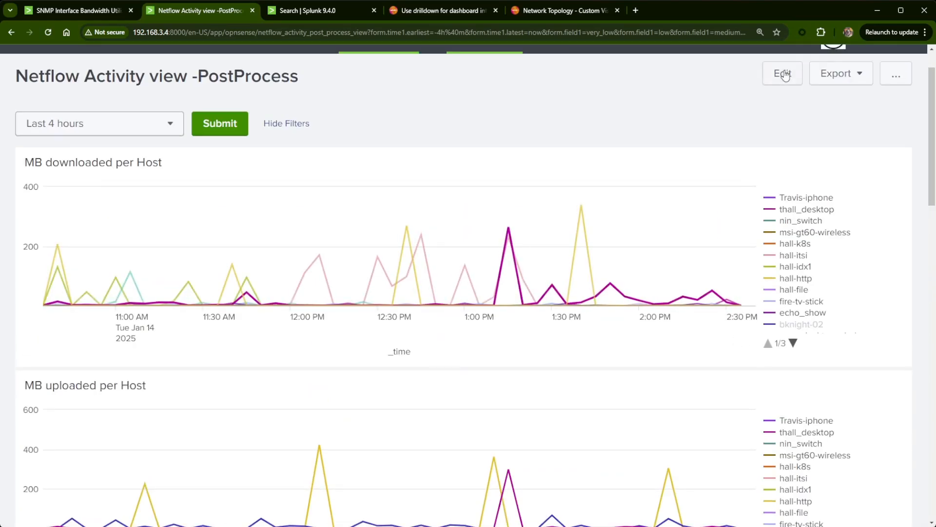
{"action": "left_click", "coordinate": [783, 75]}
{"action": "scroll", "coordinate": [854, 385], "scroll_direction": "down", "scroll_amount": 2}
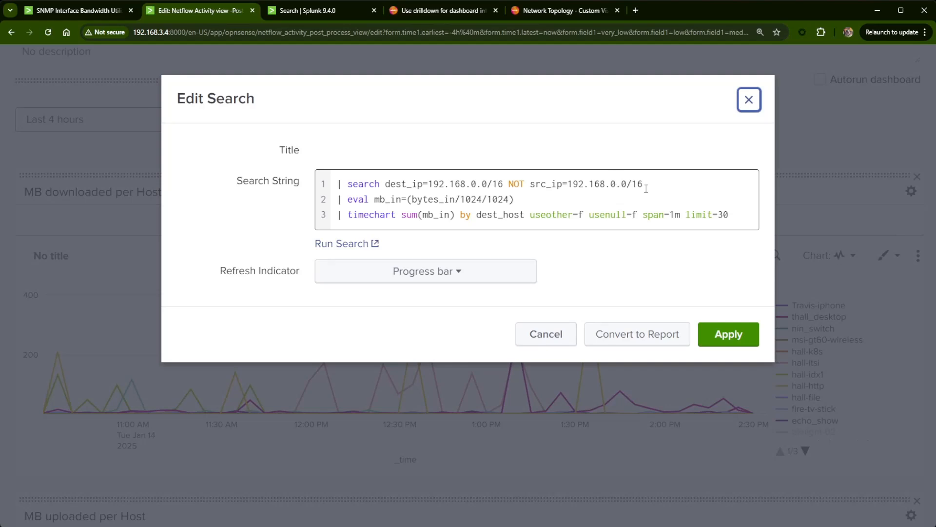
{"action": "left_click_drag", "start_coordinate": [645, 189], "coordinate": [386, 185]}
{"action": "key", "text": "ctrl+c"}
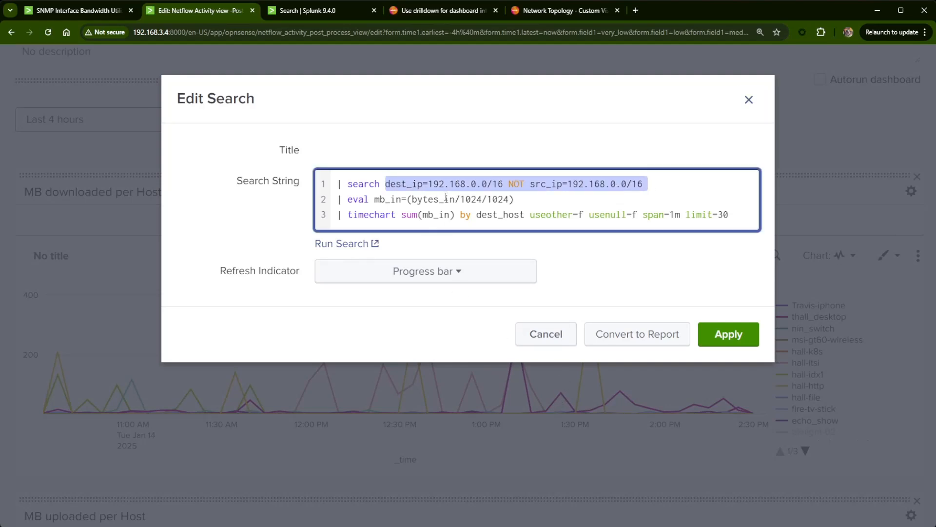
{"action": "left_click", "coordinate": [546, 337]}
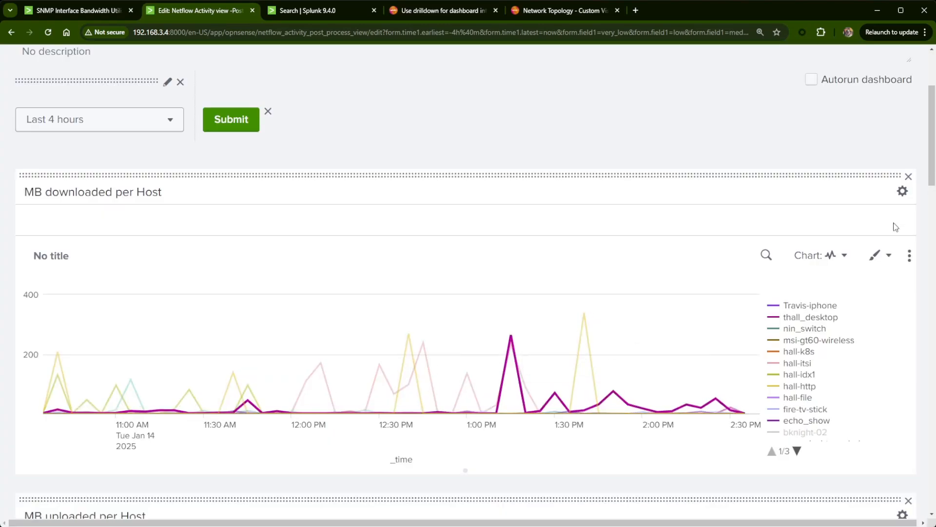
- Add a drilldown token range = dest_ip=192.168.0.0/16 NOT src_ip=192.168.0.0/16 to the MB downloaded per Host chart and apply it
{"action": "left_click", "coordinate": [908, 258]}
{"action": "left_click", "coordinate": [868, 295]}
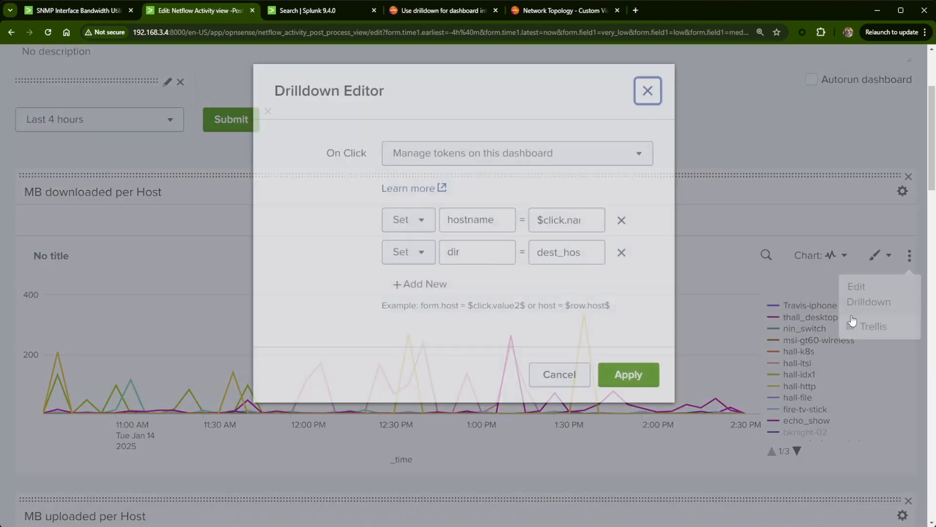
{"action": "left_click", "coordinate": [419, 295]}
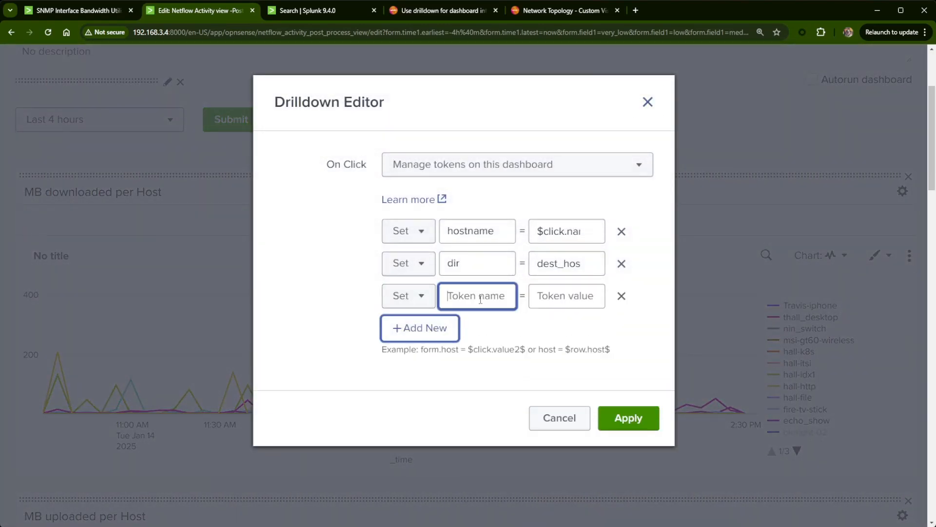
{"action": "type", "text": "range"}
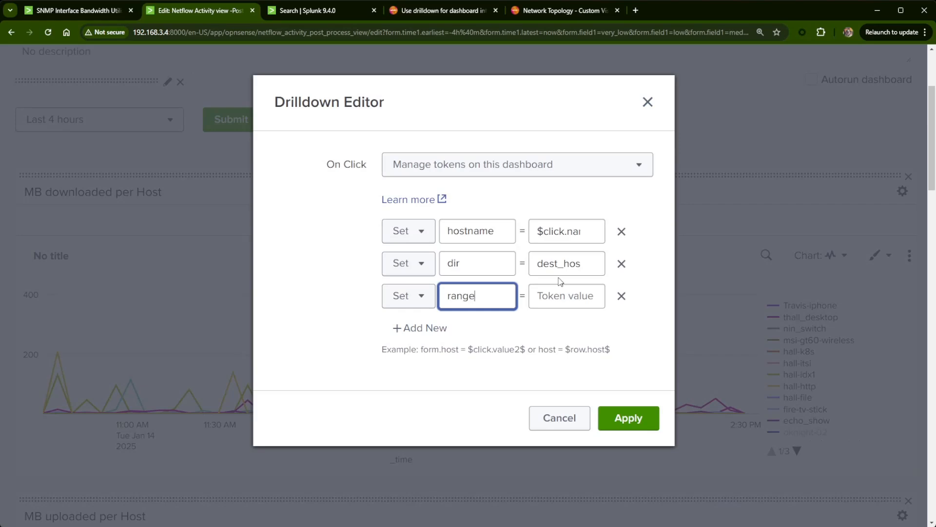
{"action": "key", "text": "Tab"}
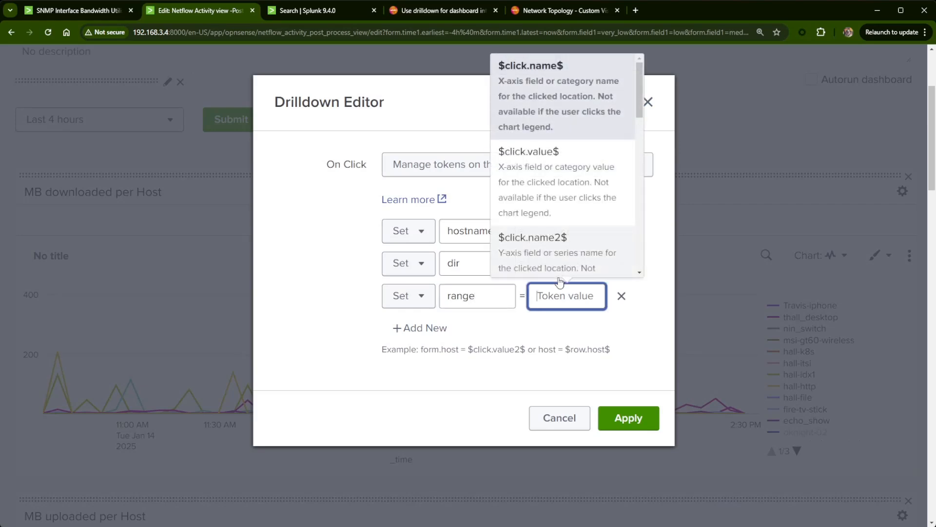
{"action": "key", "text": "ctrl+v"}
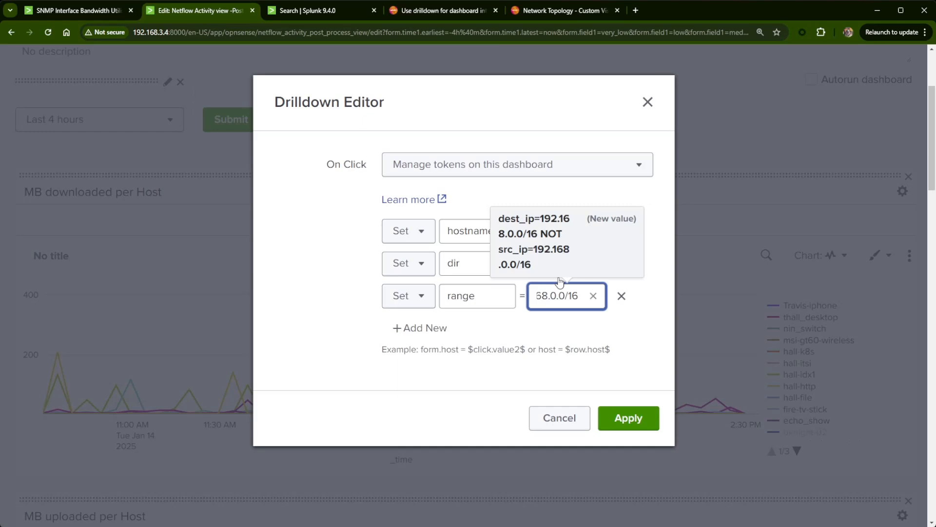
{"action": "key", "text": "BackSpace"}
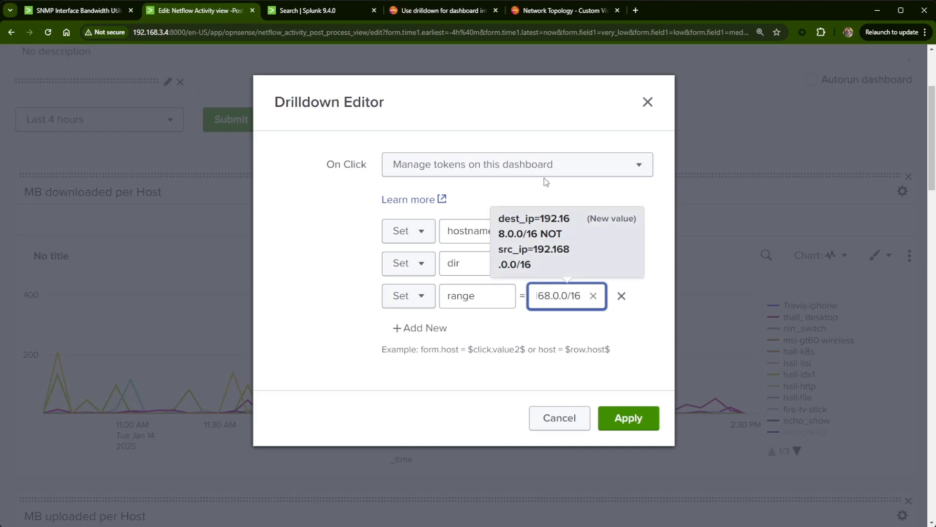
{"action": "left_click", "coordinate": [538, 237]}
{"action": "left_click", "coordinate": [636, 417]}
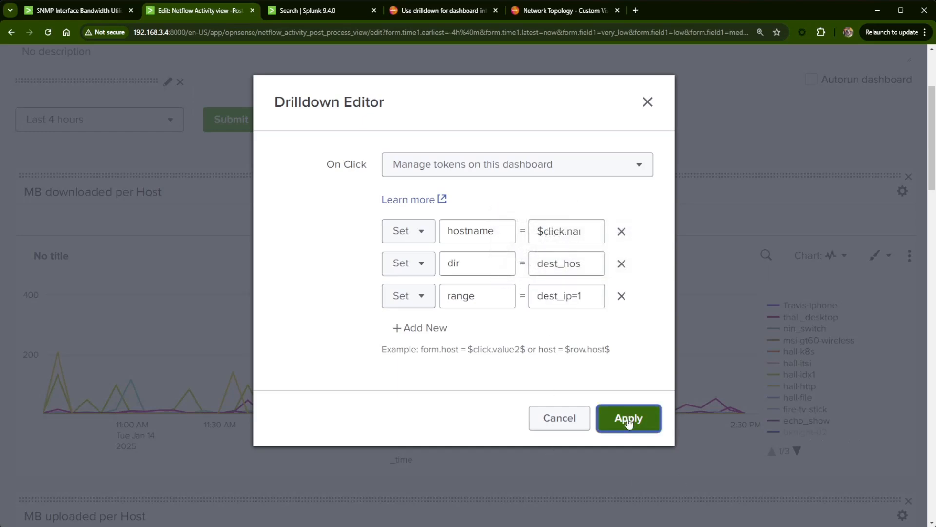
- Add a drilldown token range = dest_ip=192.168.0.0/16 NOT src_ip=192.168.0.0/16 to the MB uploaded per Host chart and apply it
{"action": "scroll", "coordinate": [540, 462], "scroll_direction": "down", "scroll_amount": 5}
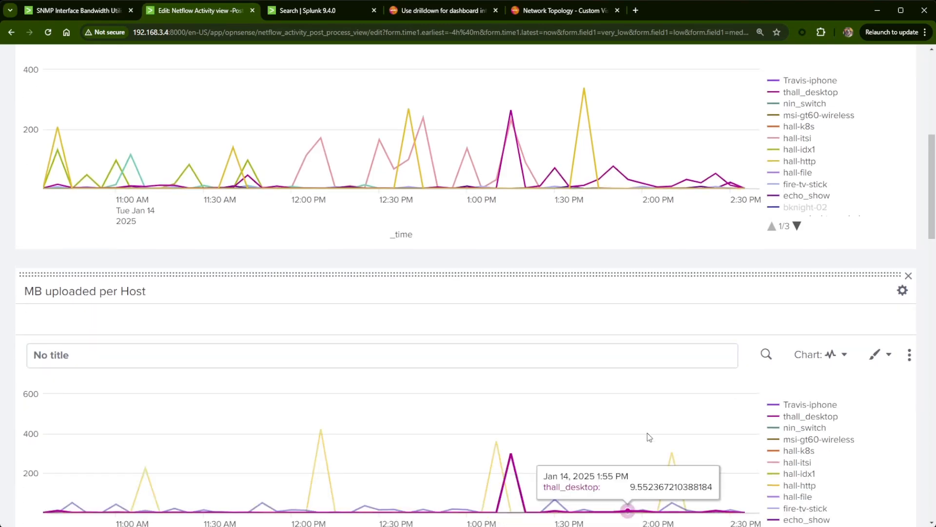
{"action": "left_click", "coordinate": [907, 332]}
{"action": "left_click", "coordinate": [869, 362]}
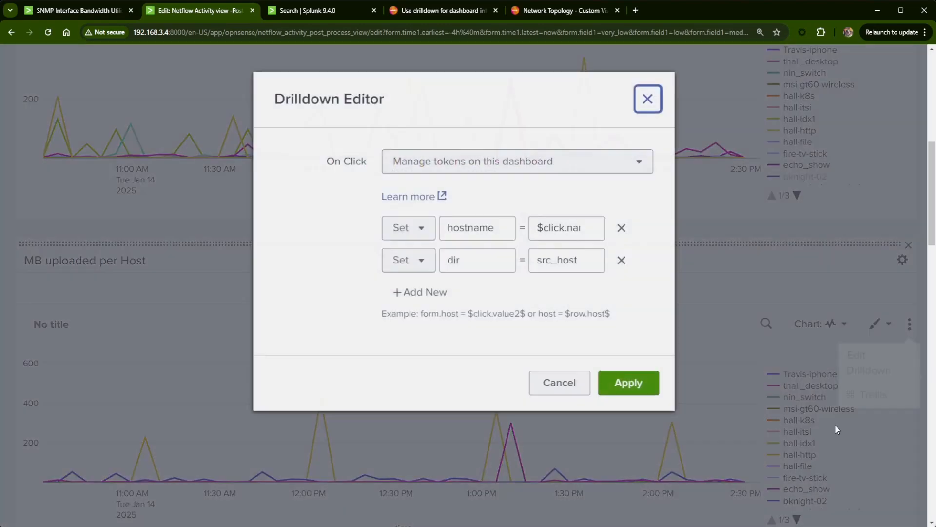
{"action": "left_click", "coordinate": [429, 295]}
{"action": "left_click", "coordinate": [455, 298]}
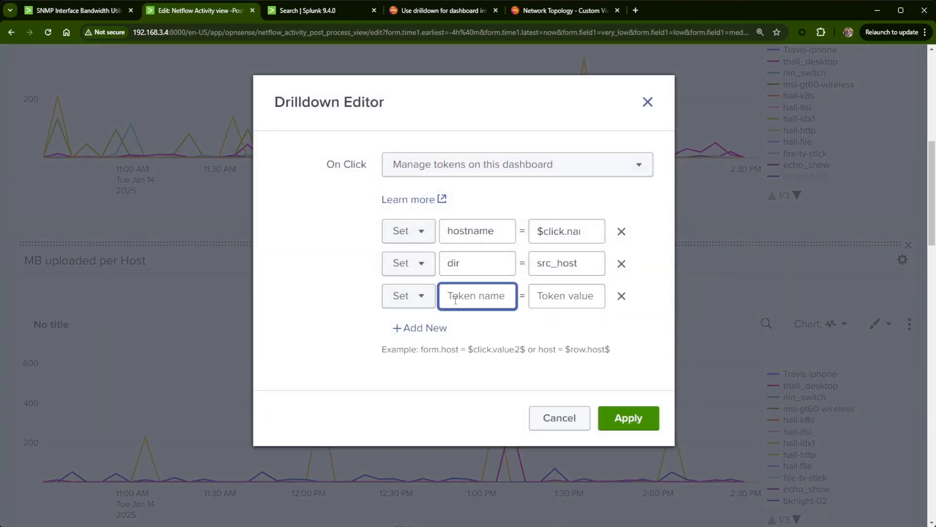
{"action": "type", "text": "range"}
{"action": "key", "text": "Tab"}
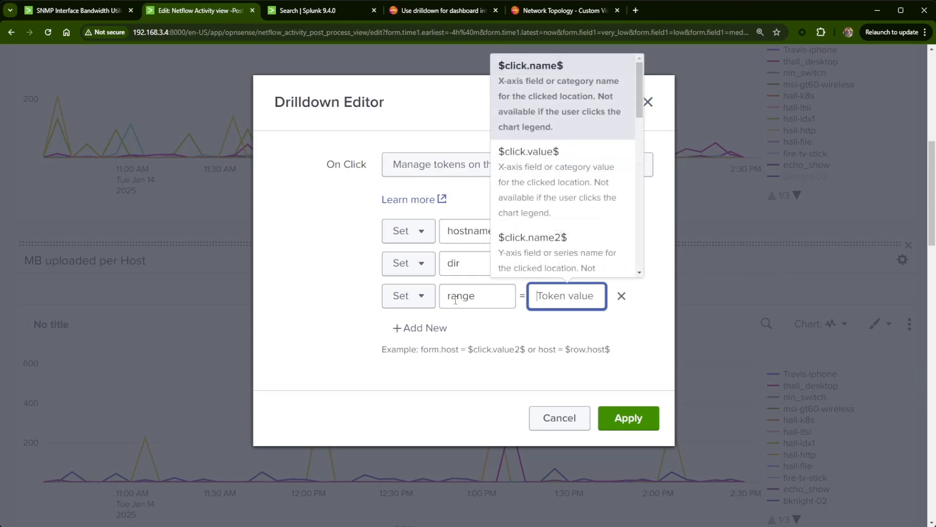
{"action": "key", "text": "ctrl+v"}
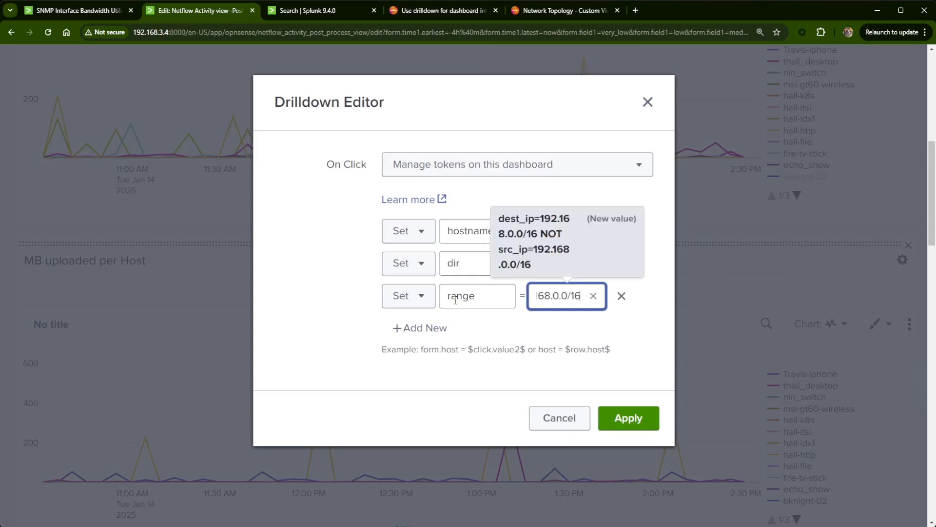
{"action": "left_click", "coordinate": [628, 418]}
- Append $range$ to the first search line of the network topology panel's search and apply the change
{"action": "scroll", "coordinate": [604, 365], "scroll_direction": "down", "scroll_amount": 9}
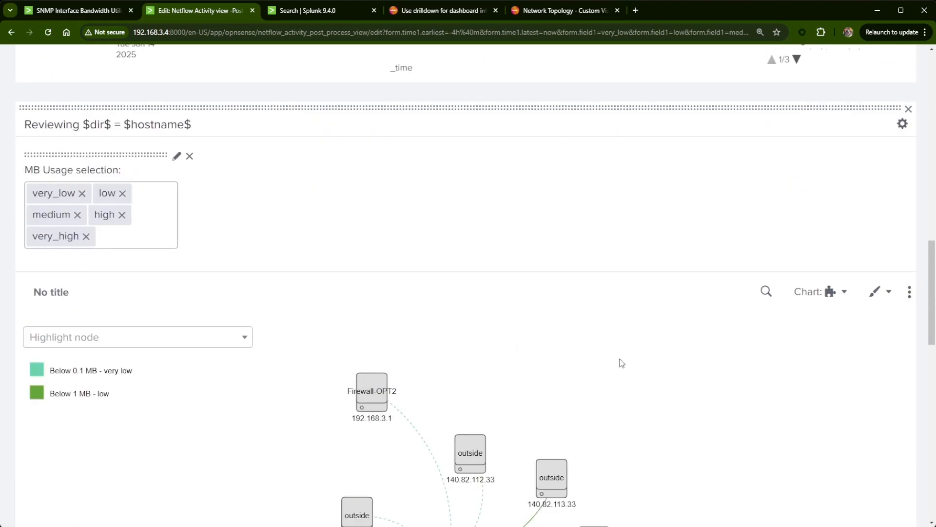
{"action": "left_click", "coordinate": [765, 291]}
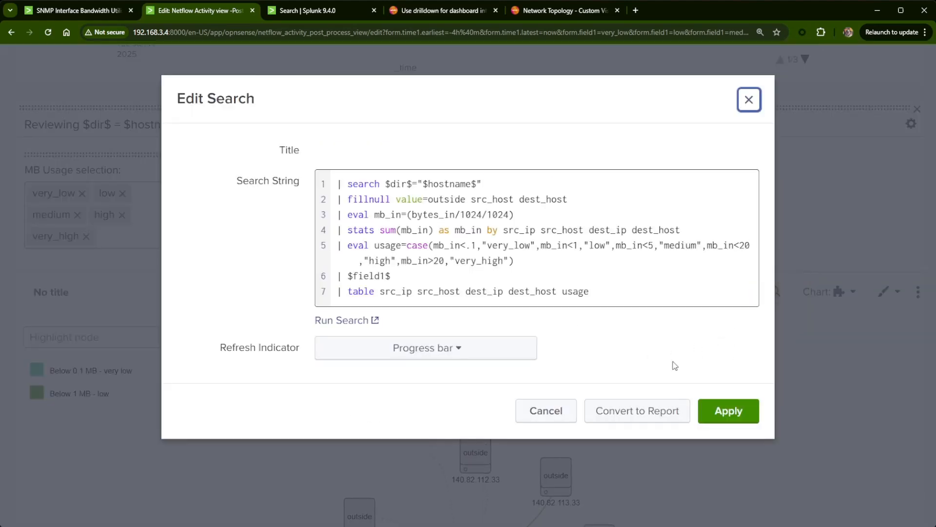
{"action": "left_click", "coordinate": [507, 191]}
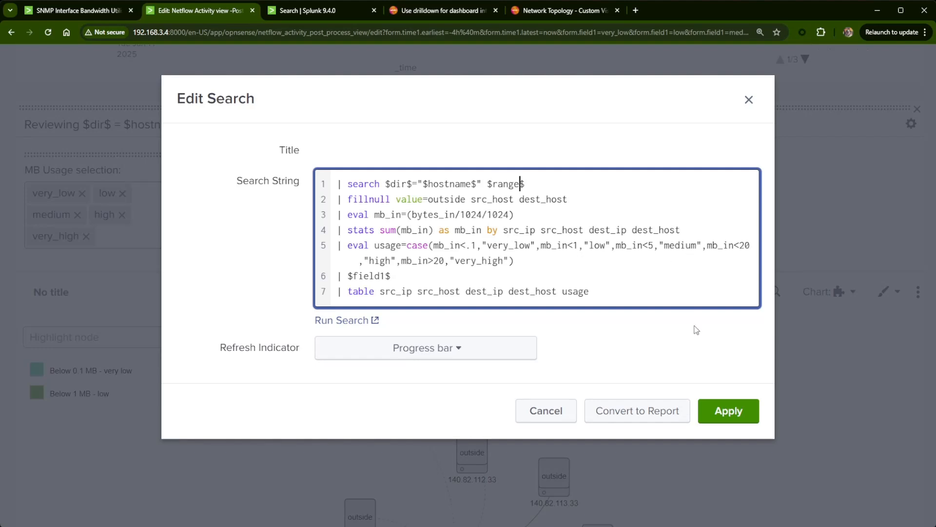
{"action": "left_click", "coordinate": [725, 411]}
- Change the network topology panel's title to "Reviewing $dir$ = $hostname$ and $range$" and save the dashboard
{"action": "left_click", "coordinate": [217, 125]}
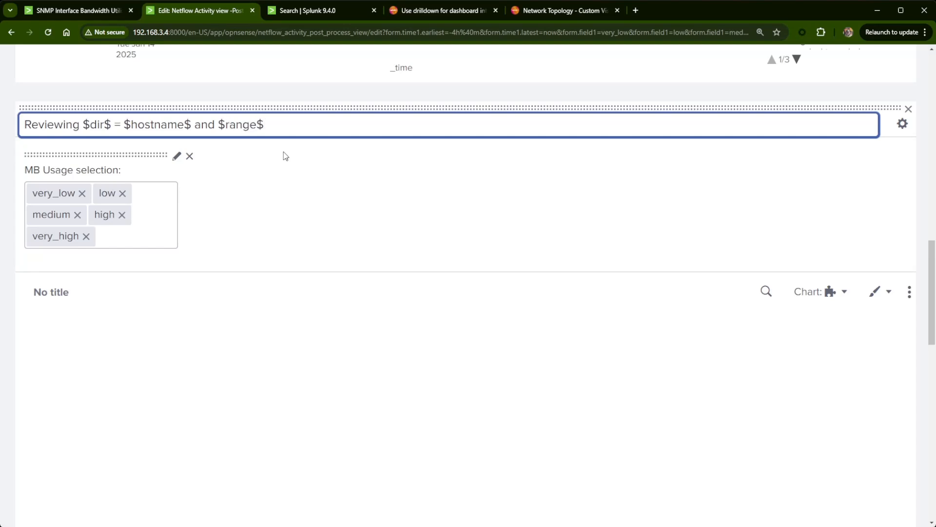
{"action": "scroll", "coordinate": [525, 343], "scroll_direction": "down", "scroll_amount": 2}
{"action": "scroll", "coordinate": [561, 410], "scroll_direction": "up", "scroll_amount": 15}
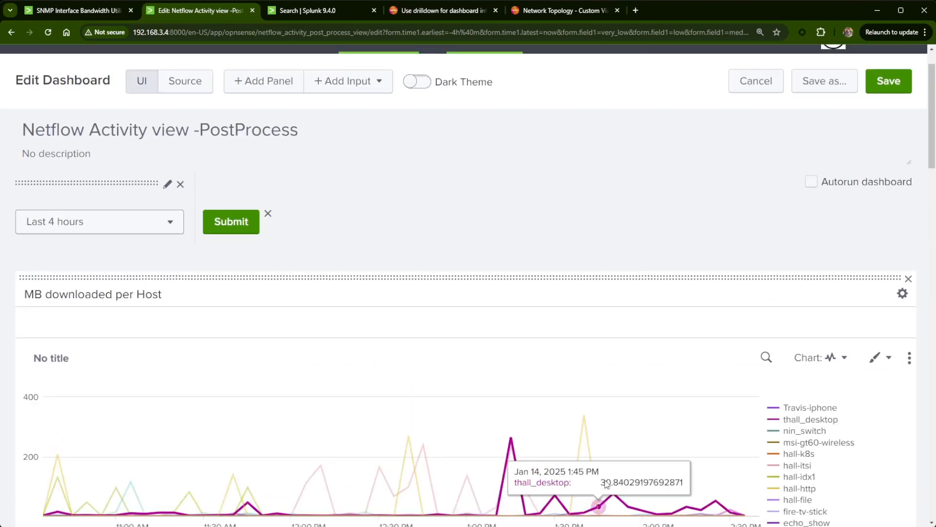
{"action": "scroll", "coordinate": [861, 156], "scroll_direction": "up", "scroll_amount": 2}
{"action": "left_click", "coordinate": [886, 81]}
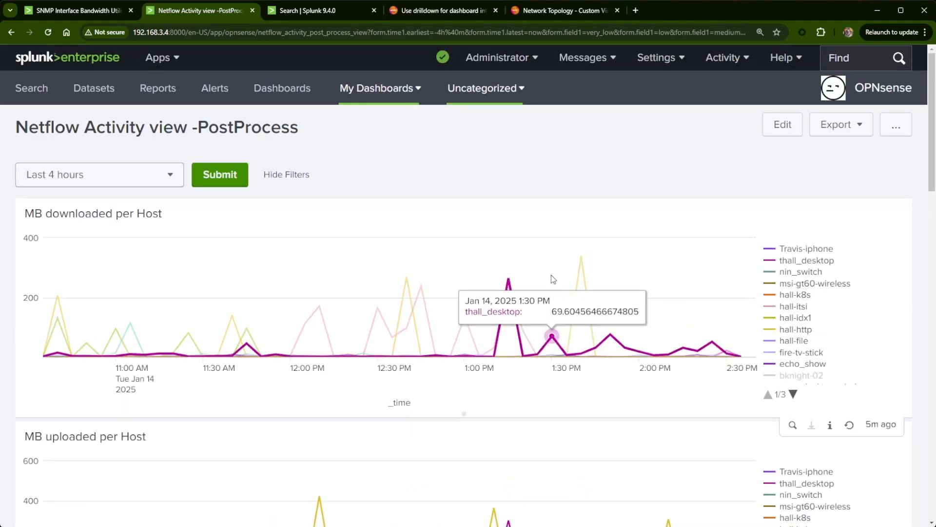
- Reload the dashboard, test the drilldown for bknight-02 from the MB uploaded per Host chart and examine the IP range in the panel title
{"action": "left_click", "coordinate": [51, 31]}
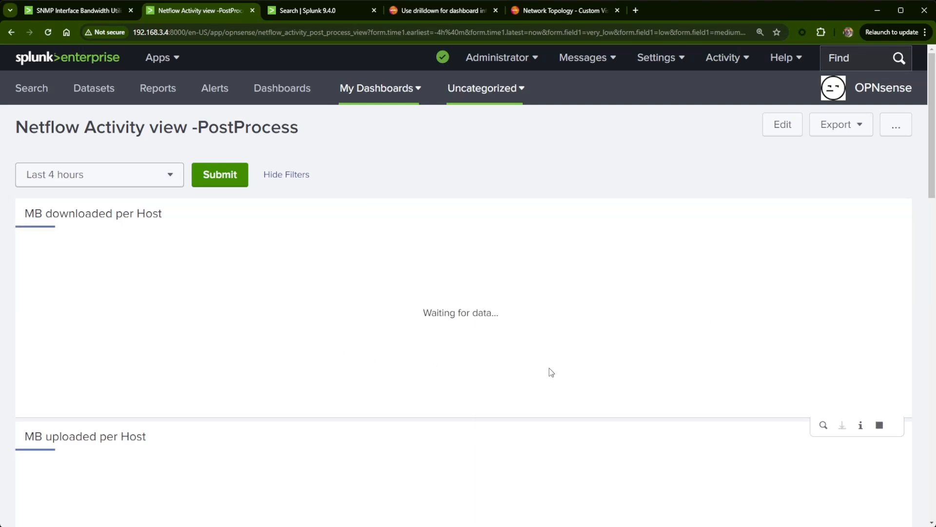
{"action": "scroll", "coordinate": [550, 371], "scroll_direction": "down", "scroll_amount": 5}
{"action": "scroll", "coordinate": [641, 375], "scroll_direction": "up", "scroll_amount": 1}
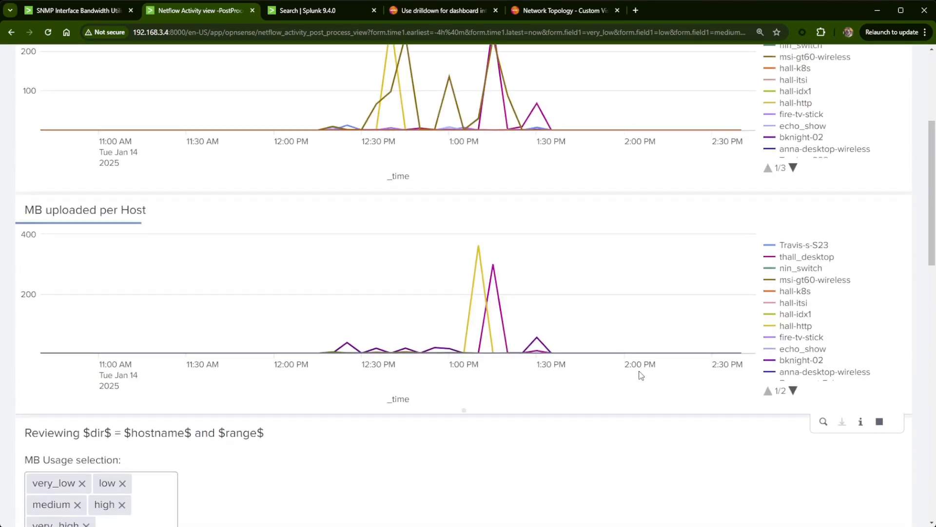
{"action": "left_click", "coordinate": [806, 383]}
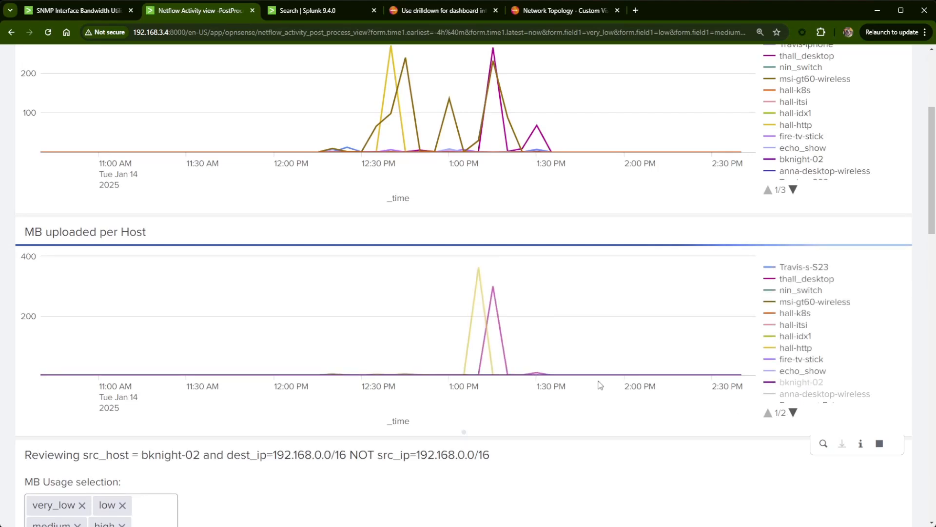
{"action": "scroll", "coordinate": [560, 400], "scroll_direction": "down", "scroll_amount": 2}
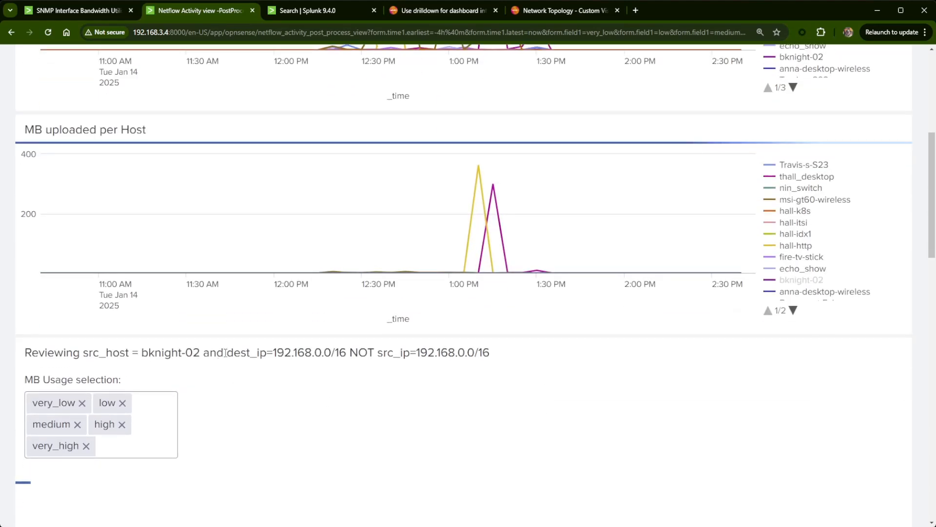
{"action": "left_click_drag", "start_coordinate": [223, 352], "coordinate": [492, 354]}
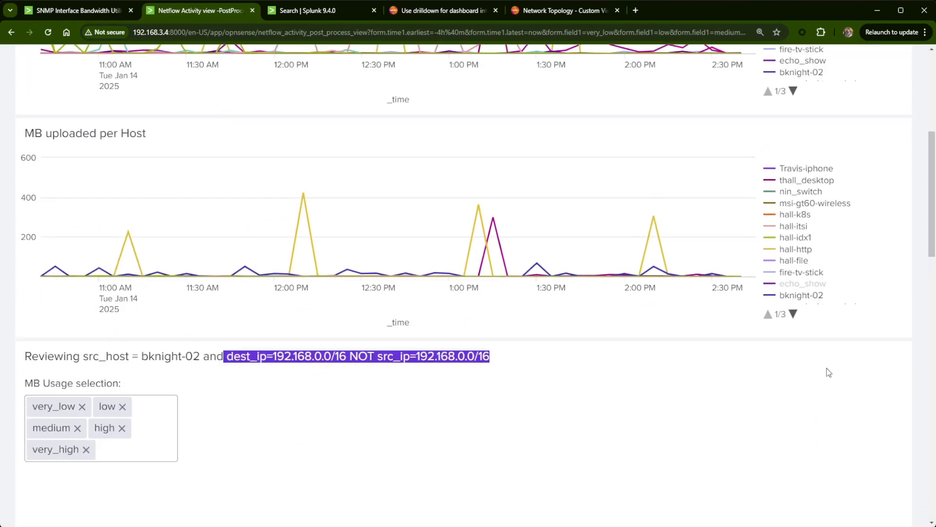
- Test the drilldown for bknight-02 from the MB downloaded per Host chart and examine the panel title and topology traffic directions
{"action": "scroll", "coordinate": [826, 369], "scroll_direction": "up", "scroll_amount": 2}
{"action": "left_click", "coordinate": [802, 172]}
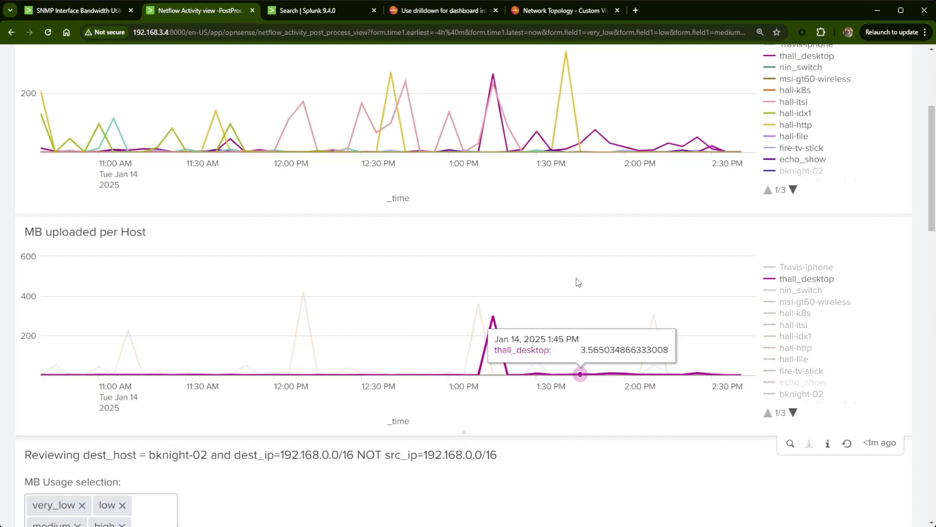
{"action": "scroll", "coordinate": [443, 447], "scroll_direction": "down", "scroll_amount": 6}
{"action": "scroll", "coordinate": [443, 447], "scroll_direction": "down", "scroll_amount": 4}
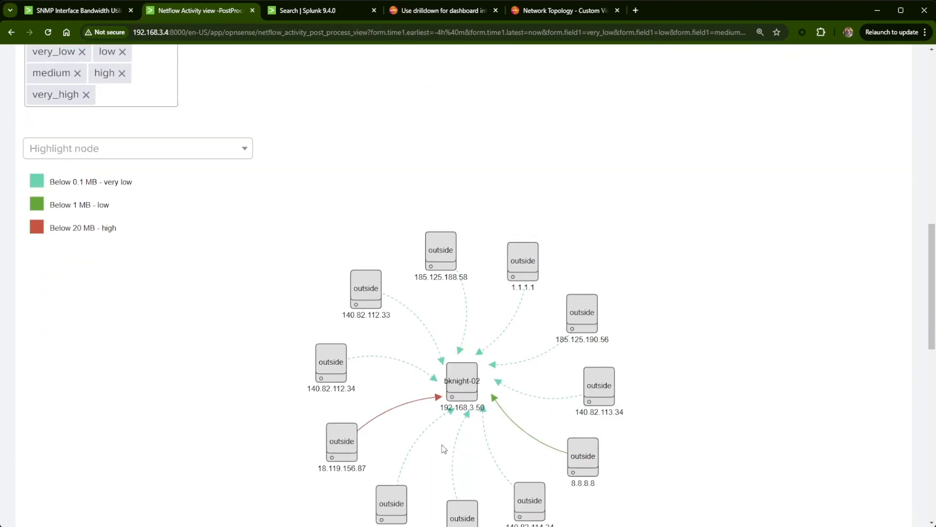
{"action": "scroll", "coordinate": [460, 426], "scroll_direction": "up", "scroll_amount": 5}
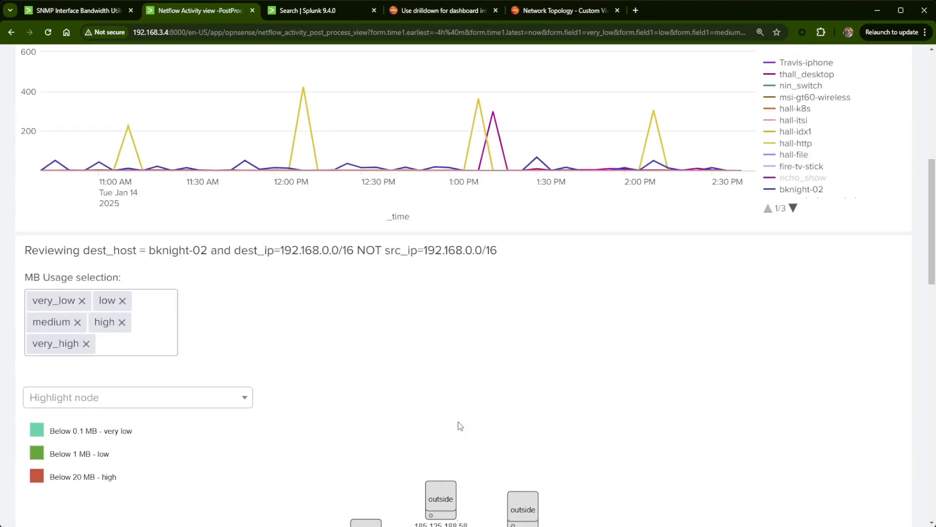
{"action": "scroll", "coordinate": [467, 429], "scroll_direction": "down", "scroll_amount": 4}
{"action": "scroll", "coordinate": [468, 427], "scroll_direction": "up", "scroll_amount": 12}
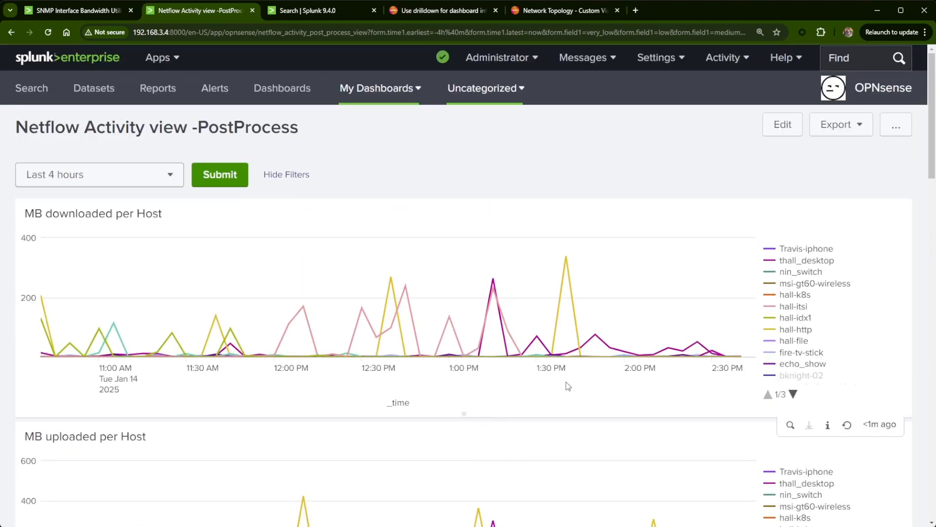
- Reopen the dashboard for editing and copy the filter src_ip=192.168.0.0/16 NOT dest_ip=192.168.0.0/16 from the uploaded chart's search, leaving the search unedited
{"action": "left_click", "coordinate": [782, 125]}
{"action": "scroll", "coordinate": [537, 344], "scroll_direction": "down", "scroll_amount": 8}
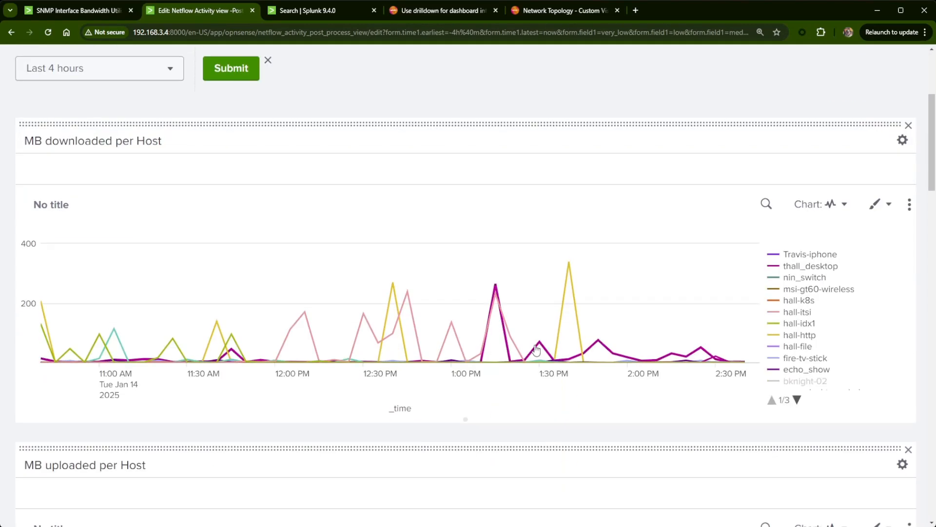
{"action": "left_click", "coordinate": [766, 325]}
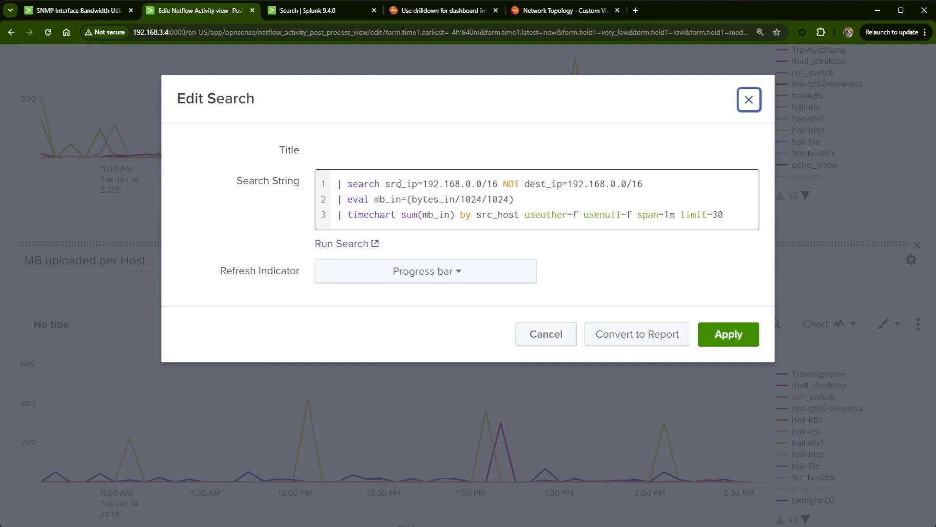
{"action": "left_click_drag", "start_coordinate": [637, 185], "coordinate": [387, 185]}
{"action": "key", "text": "ctrl+c"}
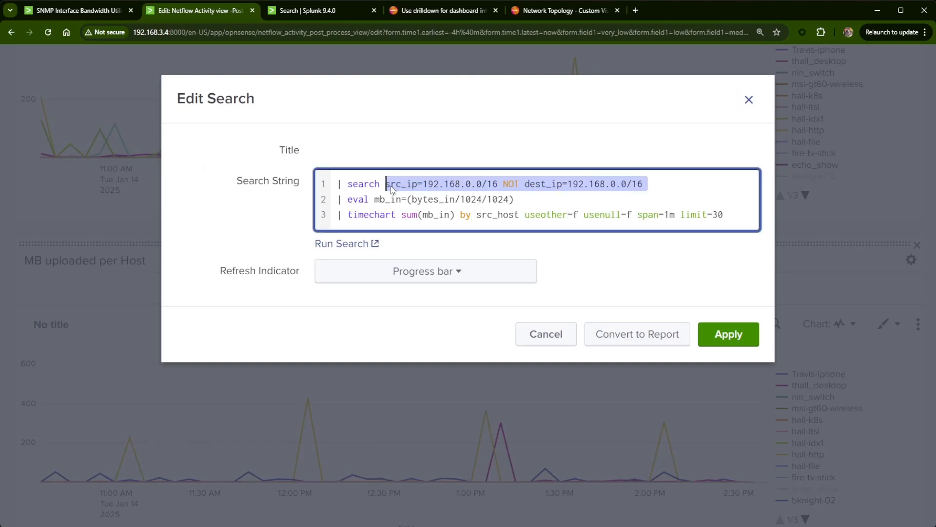
{"action": "left_click", "coordinate": [749, 100]}
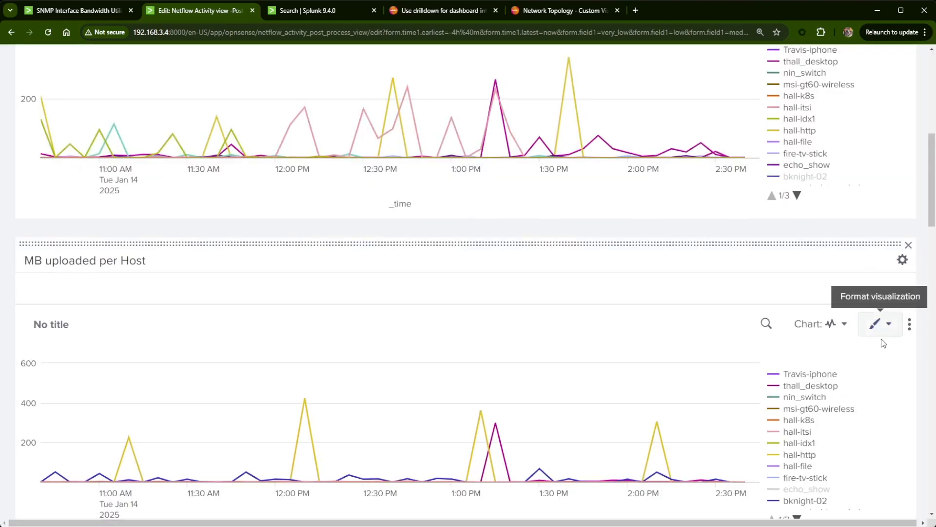
- In the MB uploaded per Host chart's drilldown, replace the range token's value with src_ip=192.168.0.0/16 NOT dest_ip=192.168.0.0/16
{"action": "left_click", "coordinate": [909, 325]}
{"action": "left_click", "coordinate": [890, 352]}
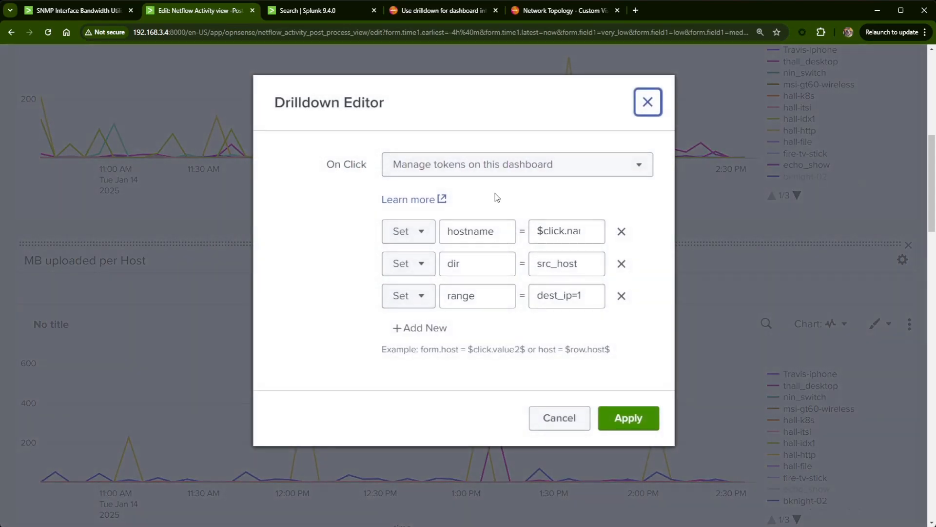
{"action": "left_click", "coordinate": [621, 296]}
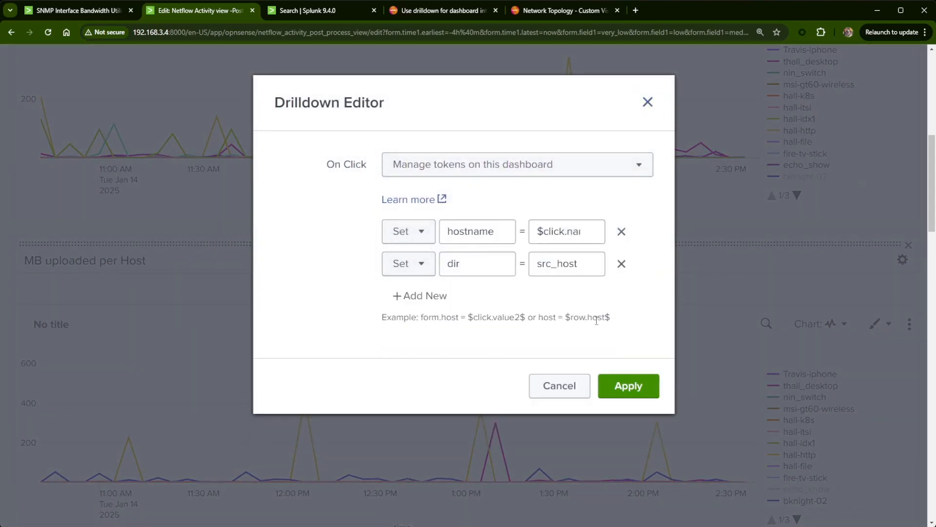
{"action": "left_click", "coordinate": [420, 296]}
{"action": "left_click", "coordinate": [486, 300]}
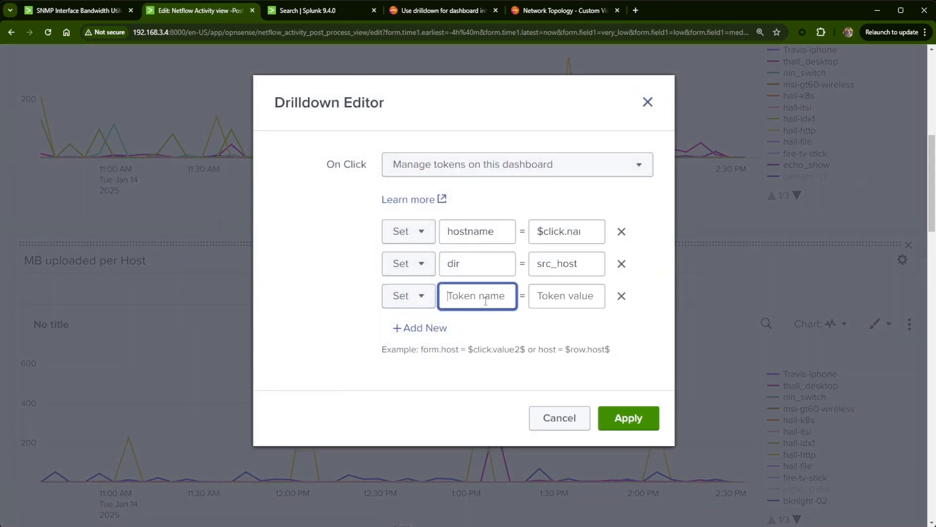
{"action": "type", "text": "range"}
{"action": "key", "text": "Tab"}
{"action": "key", "text": "ctrl+v"}
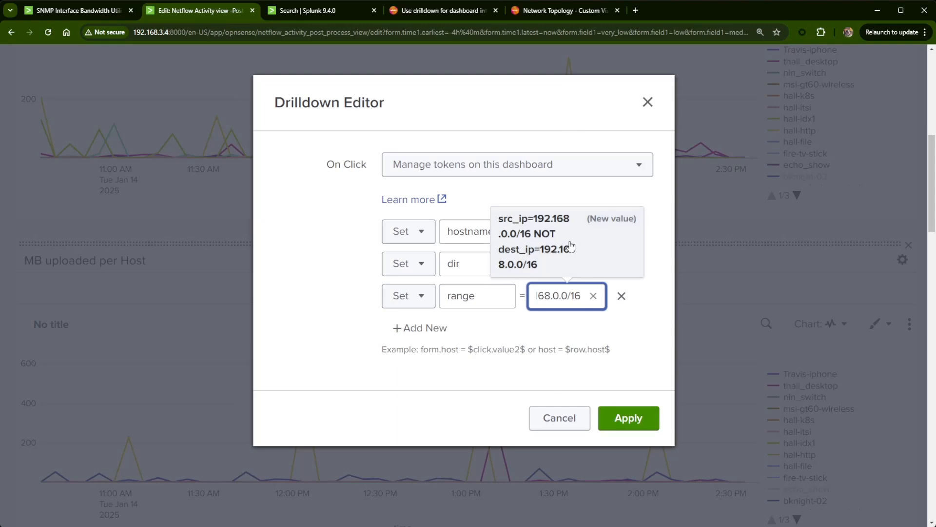
{"action": "left_click", "coordinate": [628, 423]}
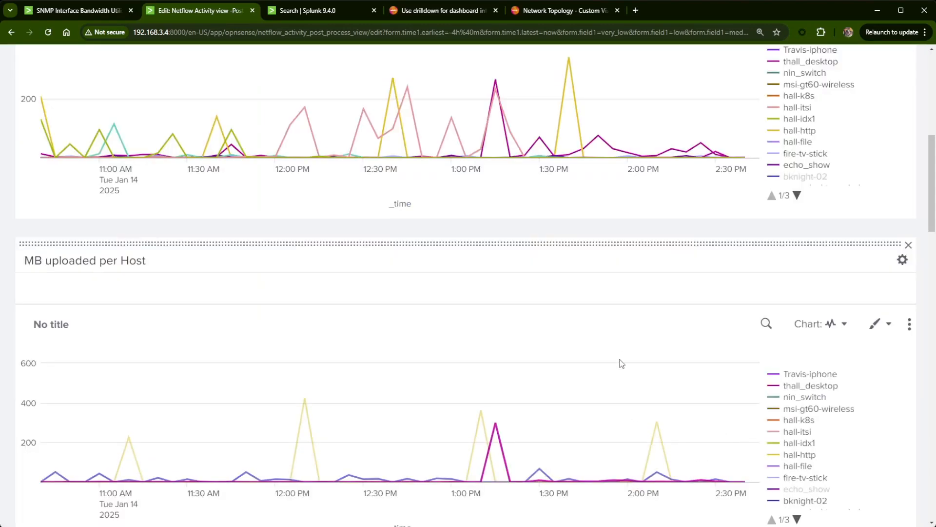
- Replace dest_host with $dir$ in the first line of the search for the details table below the network topology
{"action": "scroll", "coordinate": [722, 312], "scroll_direction": "down", "scroll_amount": 5}
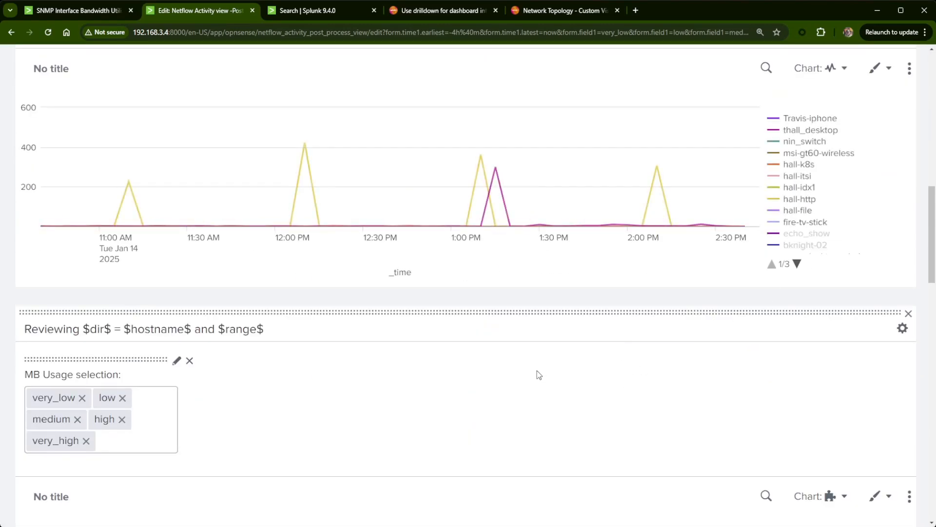
{"action": "scroll", "coordinate": [537, 376], "scroll_direction": "down", "scroll_amount": 8}
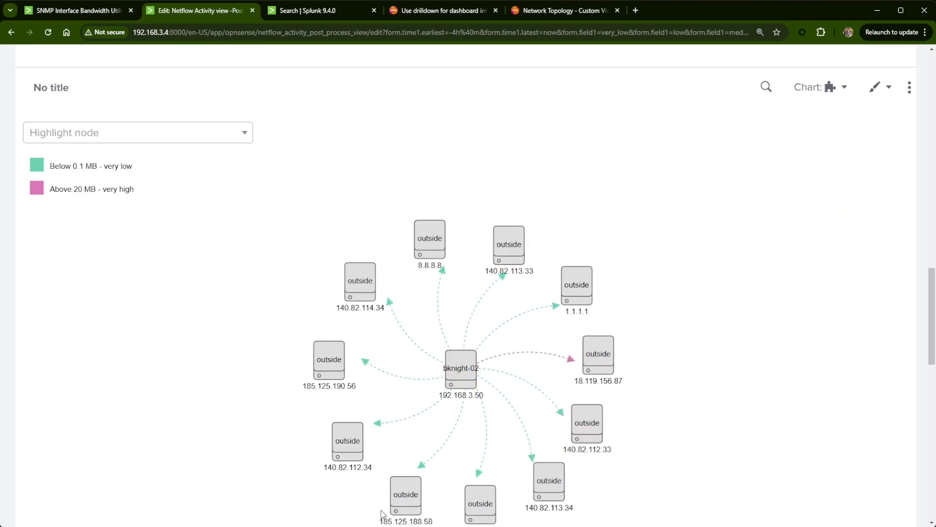
{"action": "scroll", "coordinate": [743, 419], "scroll_direction": "up", "scroll_amount": 4}
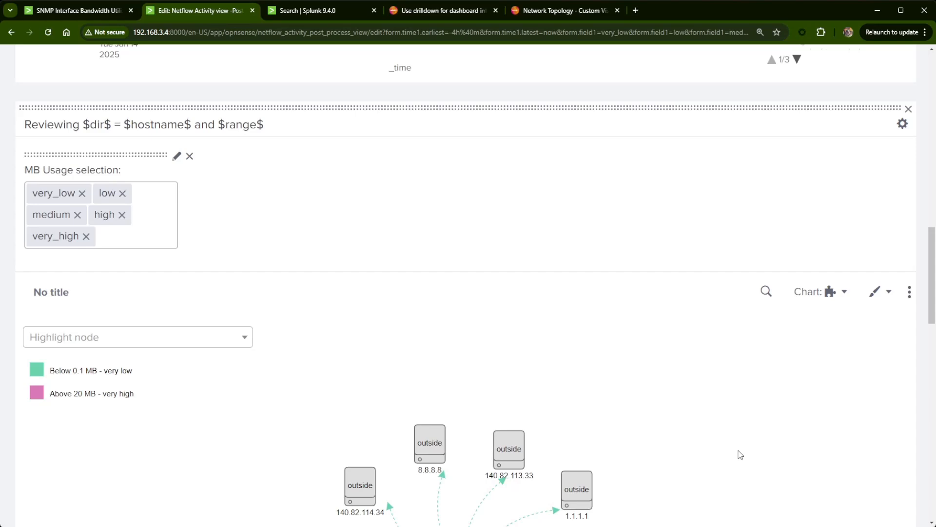
{"action": "scroll", "coordinate": [751, 454], "scroll_direction": "up", "scroll_amount": 5}
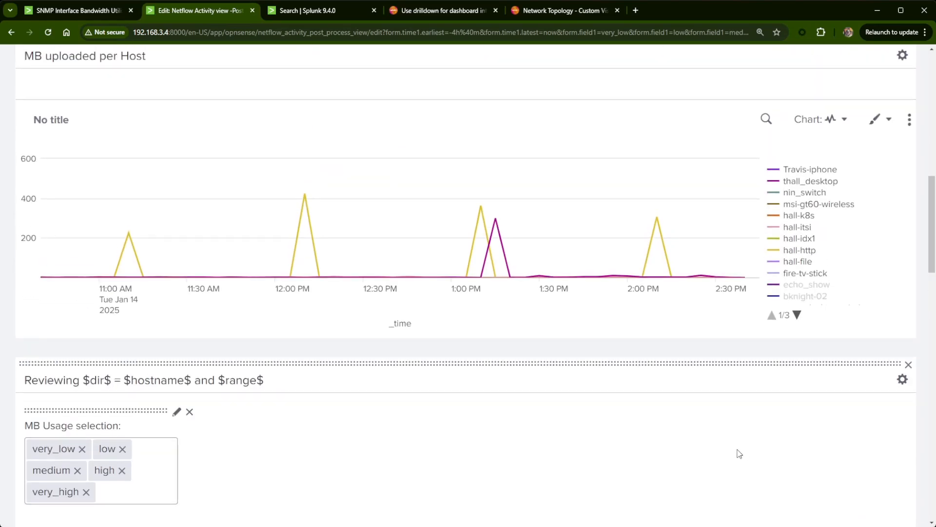
{"action": "scroll", "coordinate": [683, 344], "scroll_direction": "down", "scroll_amount": 18}
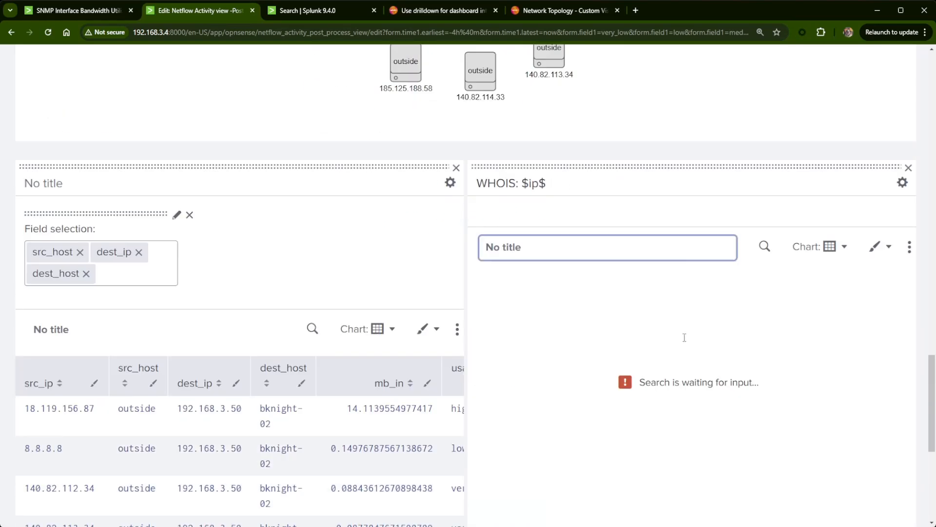
{"action": "scroll", "coordinate": [120, 375], "scroll_direction": "down", "scroll_amount": 2}
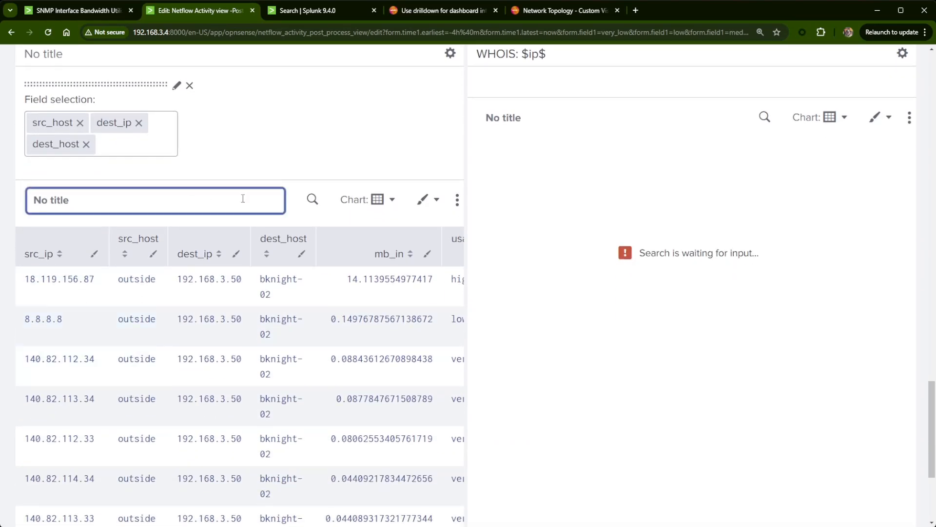
{"action": "left_click", "coordinate": [312, 201]}
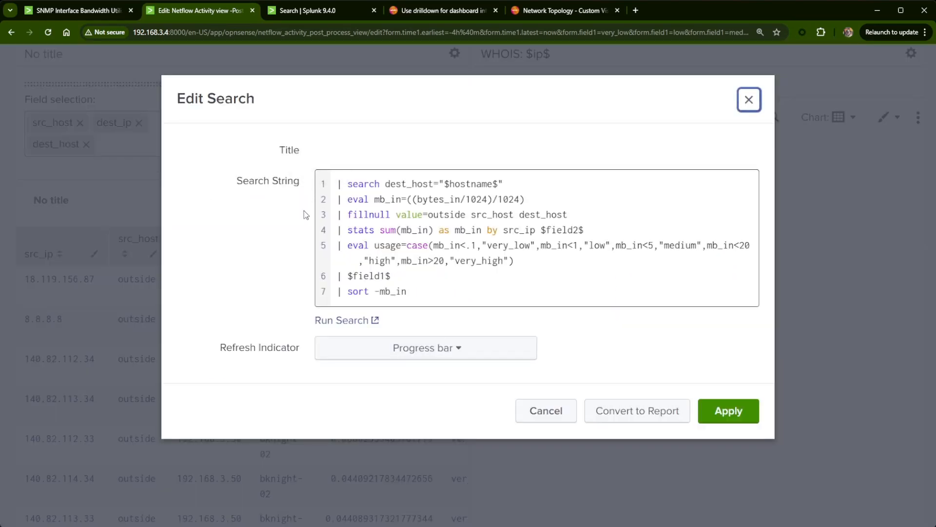
{"action": "left_click_drag", "start_coordinate": [430, 184], "coordinate": [386, 184]}
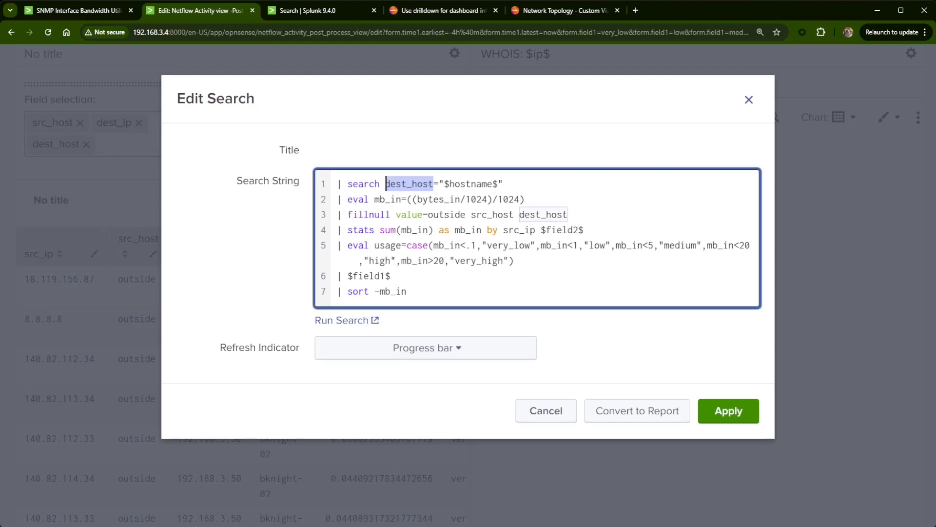
{"action": "type", "text": "$dir"}
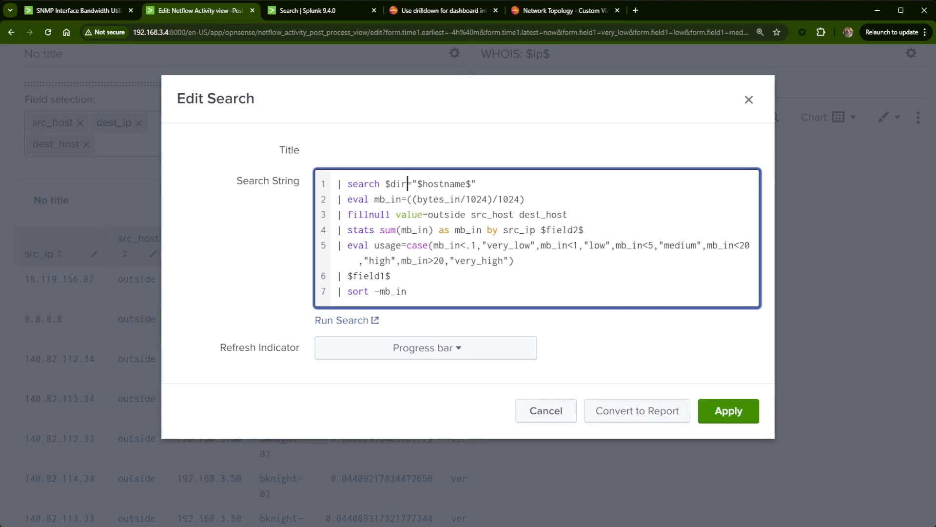
{"action": "type", "text": "$"}
{"action": "left_click", "coordinate": [737, 414]}
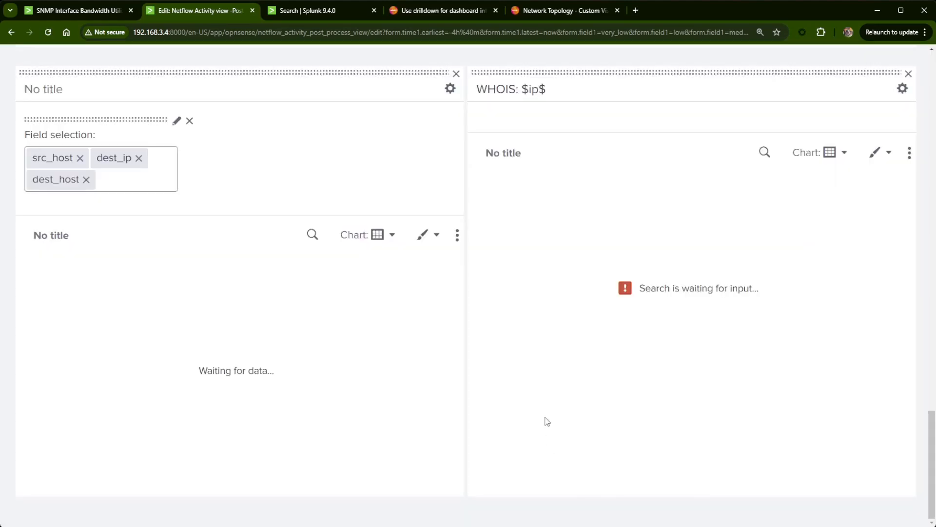
- Test the drilldown for hall-k8s from the MB uploaded per Host chart and examine the topology and the details table rows
{"action": "scroll", "coordinate": [194, 445], "scroll_direction": "up", "scroll_amount": 10}
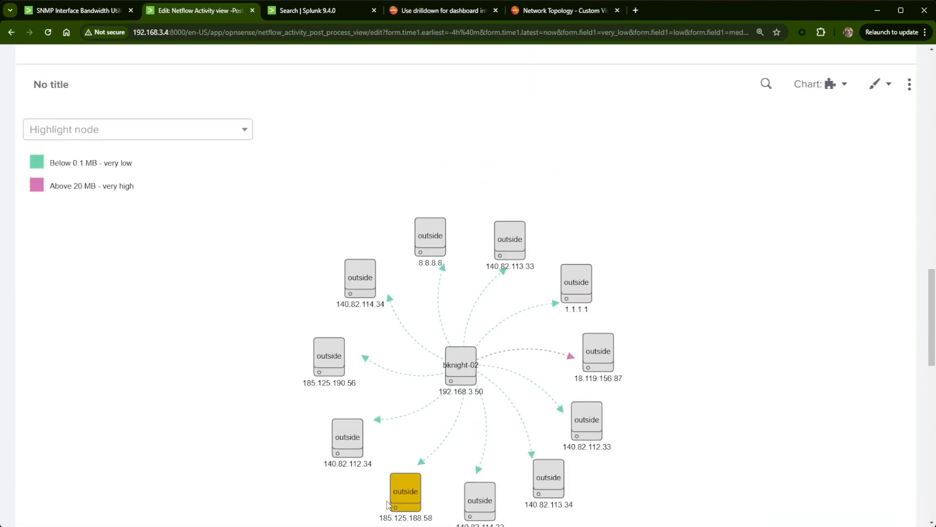
{"action": "scroll", "coordinate": [389, 505], "scroll_direction": "up", "scroll_amount": 9}
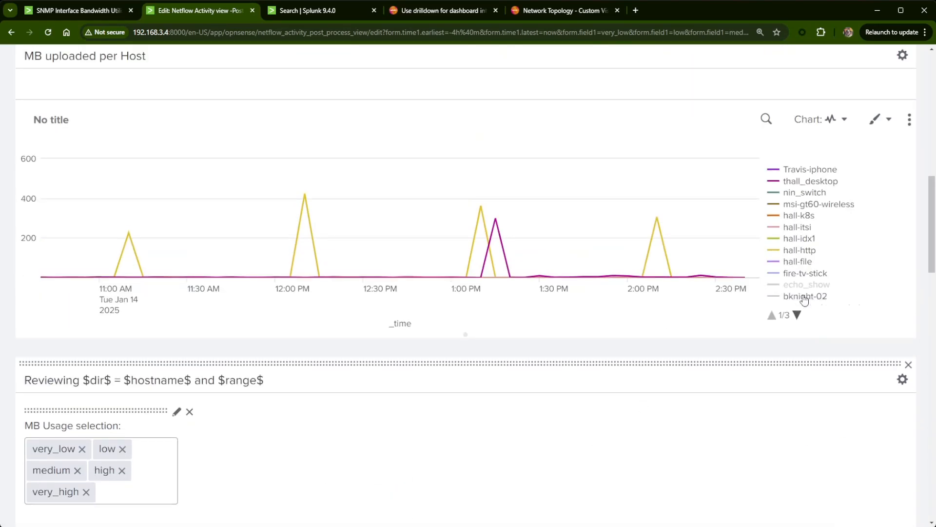
{"action": "scroll", "coordinate": [659, 449], "scroll_direction": "down", "scroll_amount": 4}
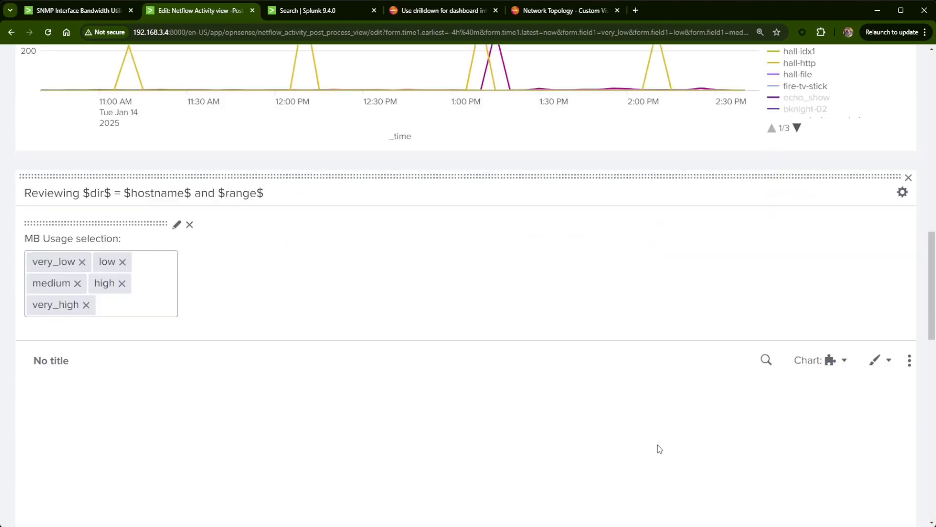
{"action": "scroll", "coordinate": [644, 449], "scroll_direction": "down", "scroll_amount": 7}
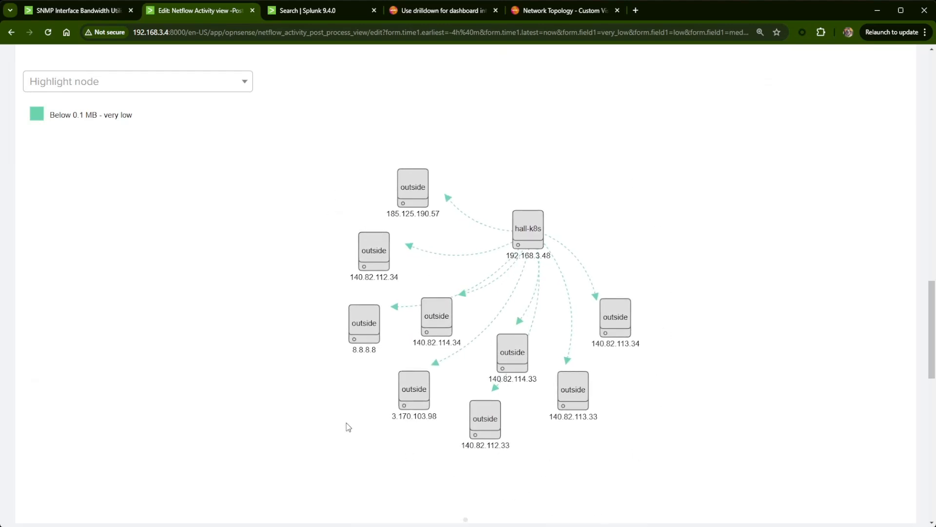
{"action": "scroll", "coordinate": [313, 411], "scroll_direction": "down", "scroll_amount": 10}
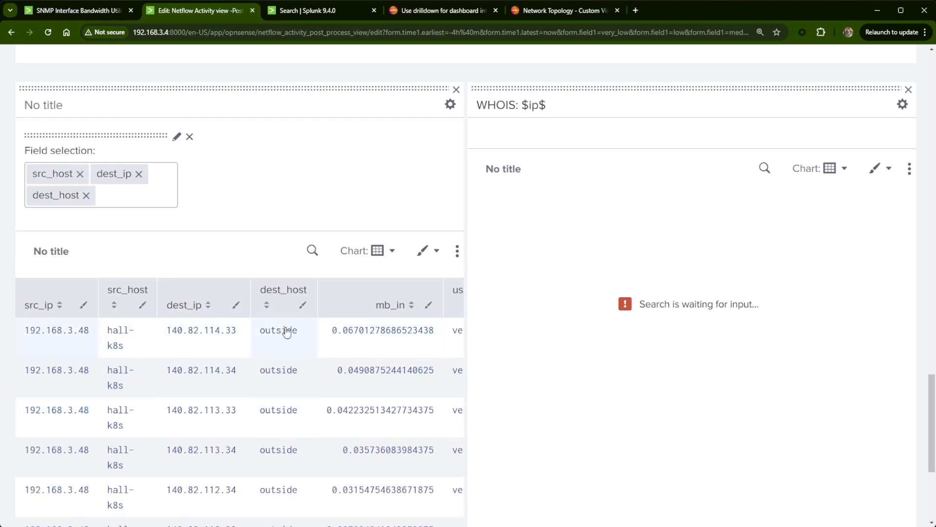
{"action": "scroll", "coordinate": [262, 336], "scroll_direction": "up", "scroll_amount": 2}
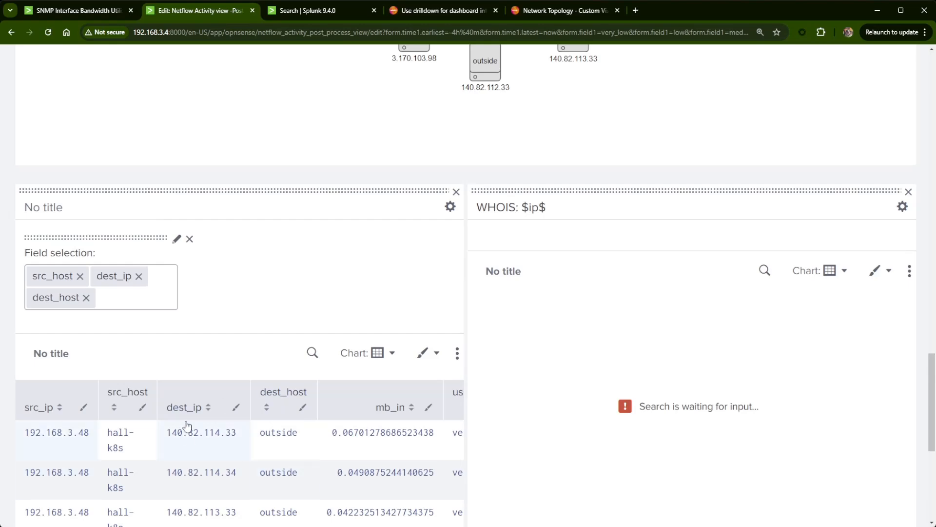
{"action": "scroll", "coordinate": [292, 466], "scroll_direction": "down", "scroll_amount": 3}
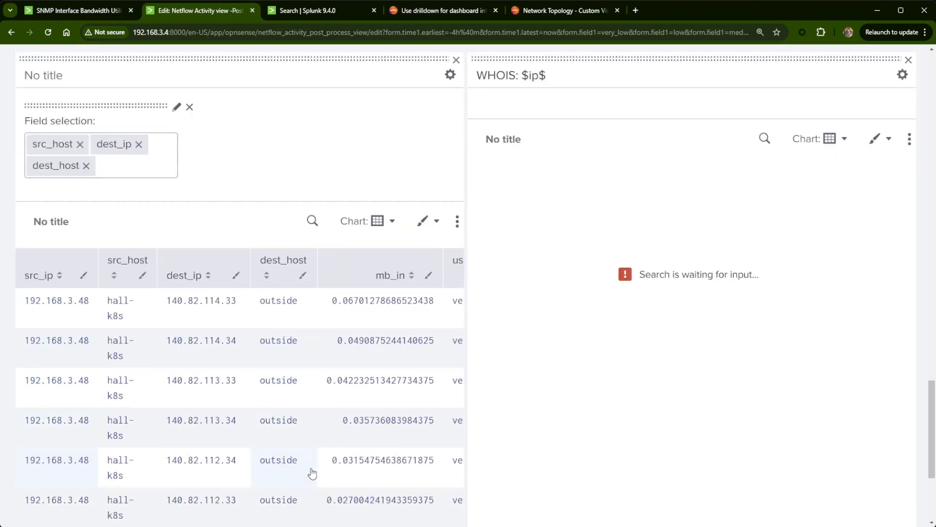
- Test the drilldown for bknight-02 from the MB downloaded per Host chart and examine the topology directions and the details table
{"action": "scroll", "coordinate": [330, 473], "scroll_direction": "up", "scroll_amount": 6}
{"action": "scroll", "coordinate": [331, 497], "scroll_direction": "up", "scroll_amount": 15}
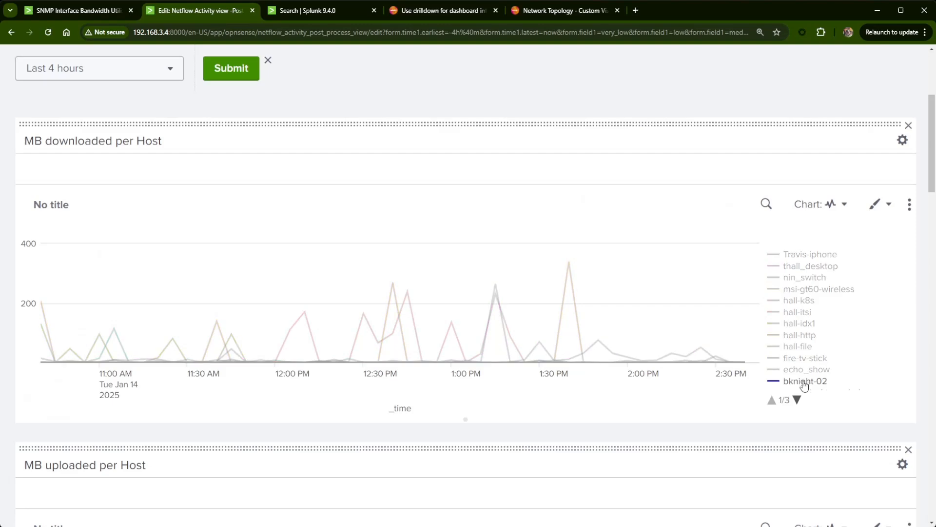
{"action": "scroll", "coordinate": [770, 312], "scroll_direction": "down", "scroll_amount": 7}
{"action": "scroll", "coordinate": [773, 307], "scroll_direction": "down", "scroll_amount": 8}
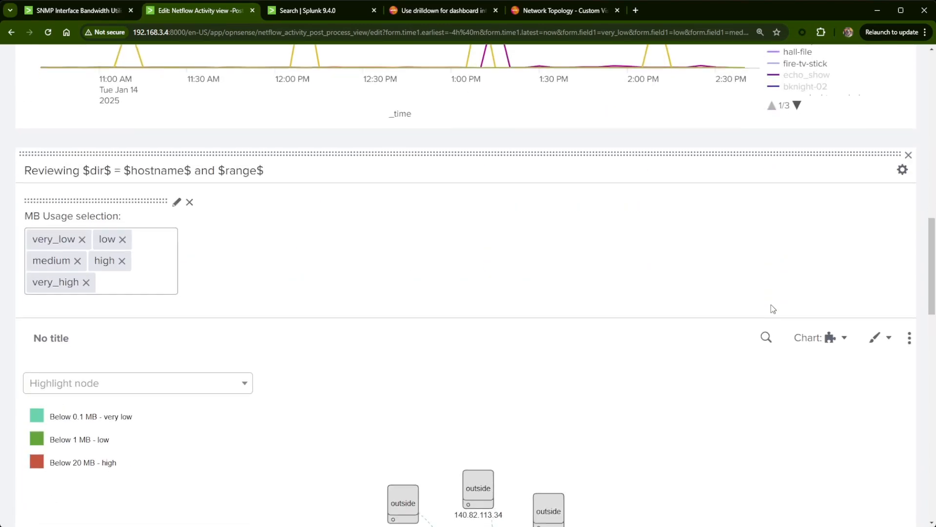
{"action": "scroll", "coordinate": [443, 288], "scroll_direction": "down", "scroll_amount": 3}
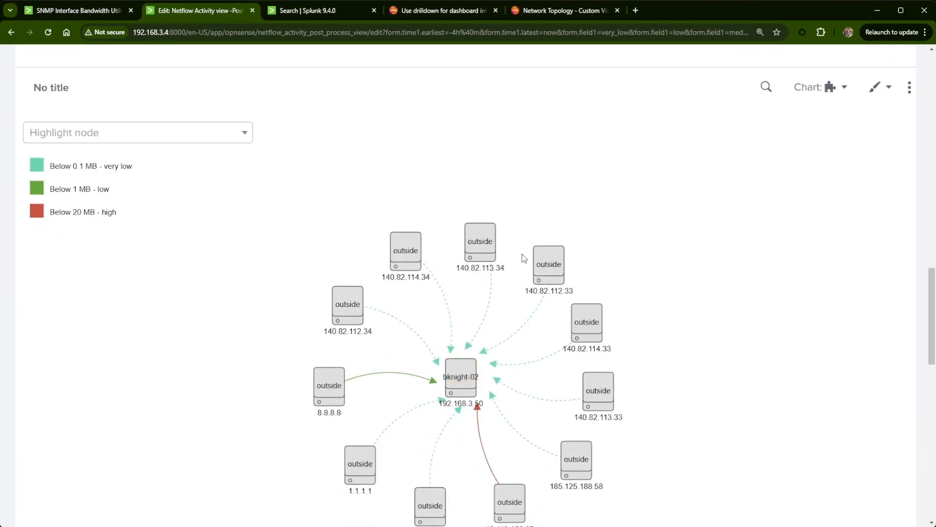
{"action": "scroll", "coordinate": [537, 490], "scroll_direction": "down", "scroll_amount": 2}
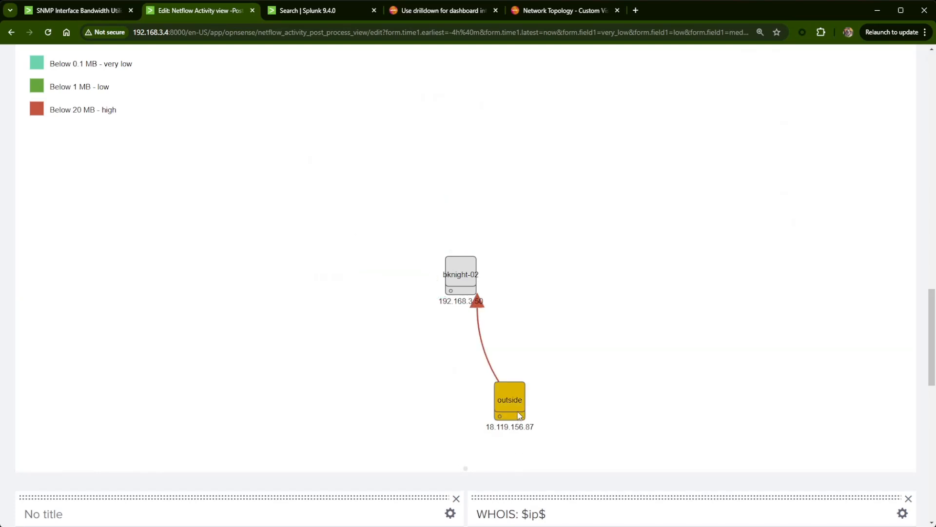
{"action": "scroll", "coordinate": [518, 411], "scroll_direction": "down", "scroll_amount": 6}
{"action": "scroll", "coordinate": [520, 411], "scroll_direction": "down", "scroll_amount": 3}
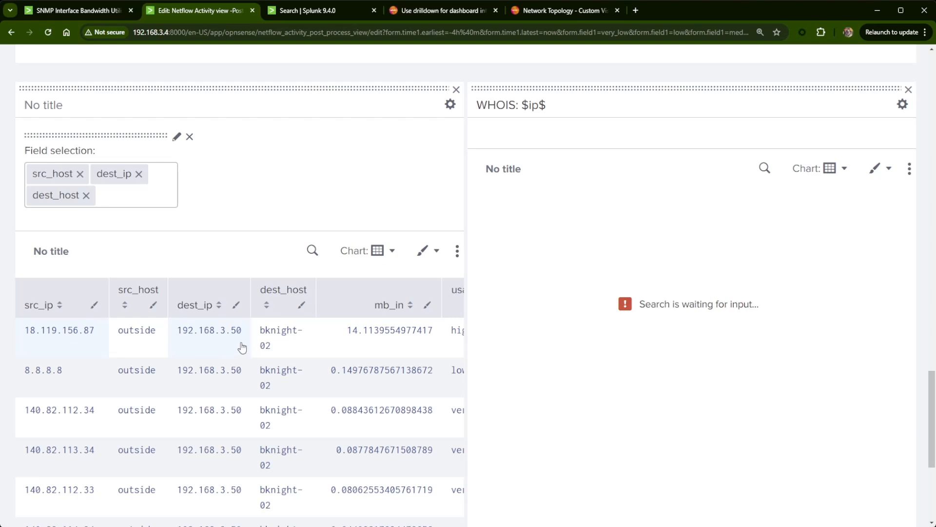
- Review the search string of the WHOIS: $ip$ panel, leaving it unedited
{"action": "scroll", "coordinate": [297, 385], "scroll_direction": "up", "scroll_amount": 2}
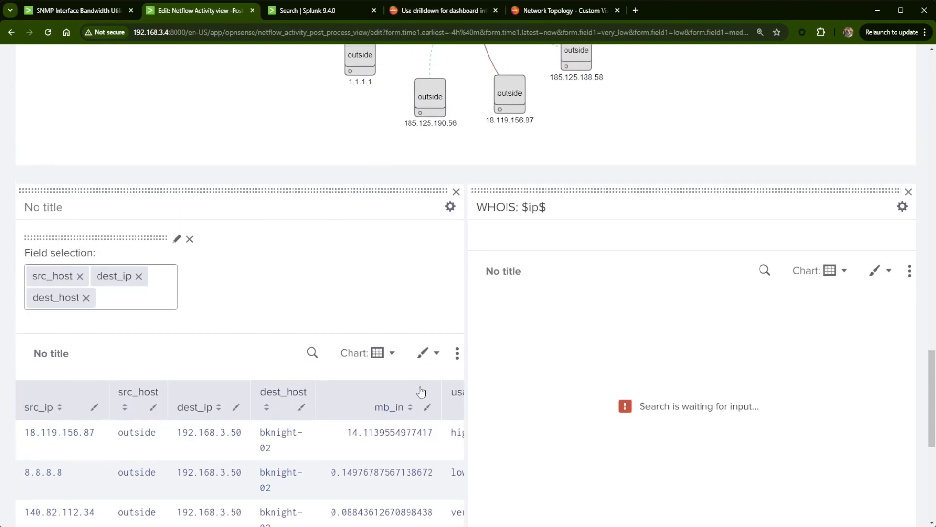
{"action": "left_click", "coordinate": [763, 272]}
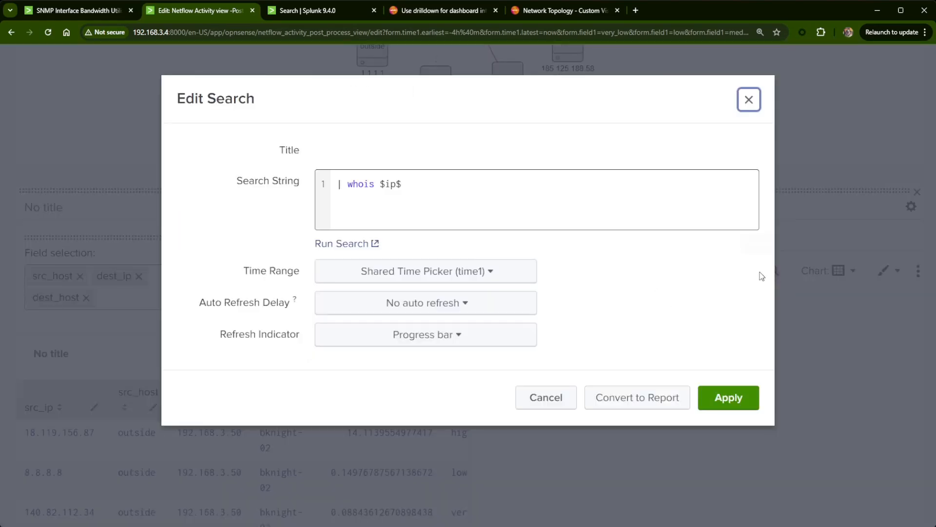
{"action": "left_click", "coordinate": [756, 107]}
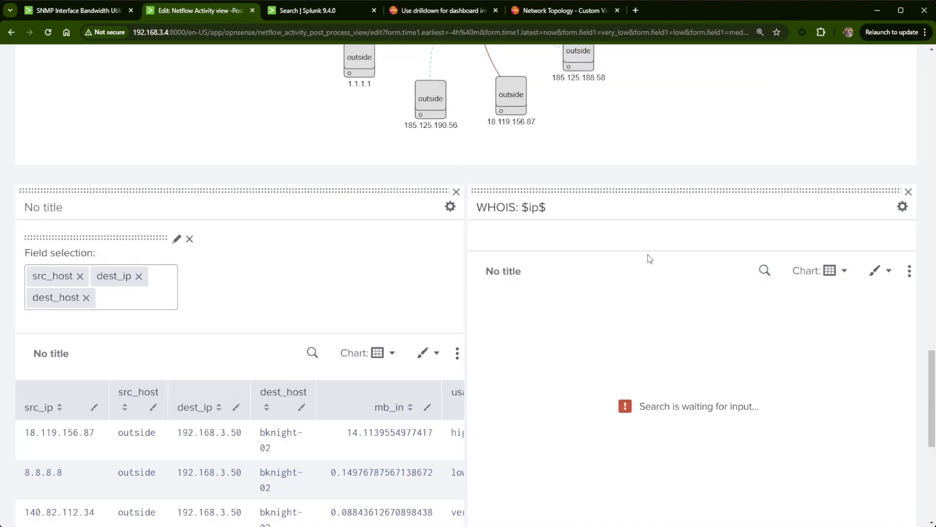
- Save the dashboard with the edited drilldown and table search
{"action": "scroll", "coordinate": [683, 393], "scroll_direction": "up", "scroll_amount": 5}
{"action": "scroll", "coordinate": [689, 396], "scroll_direction": "up", "scroll_amount": 15}
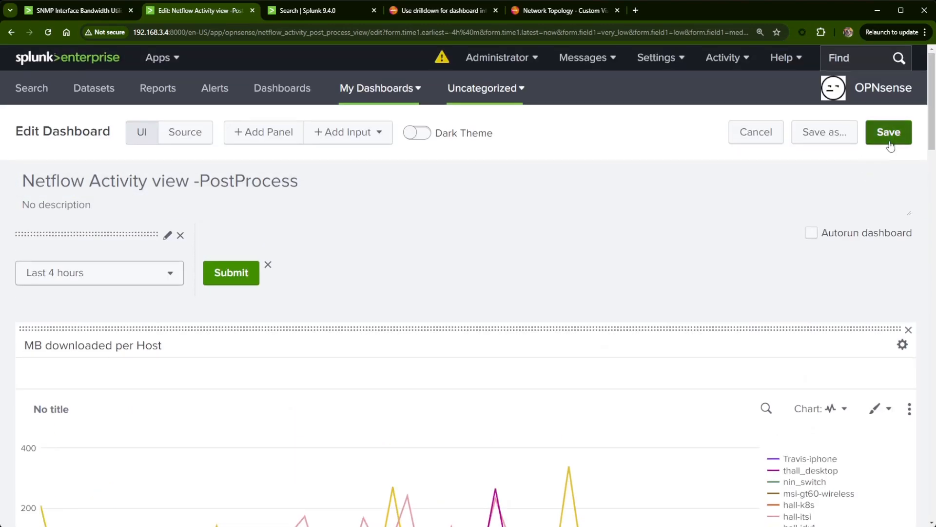
{"action": "left_click", "coordinate": [888, 132]}
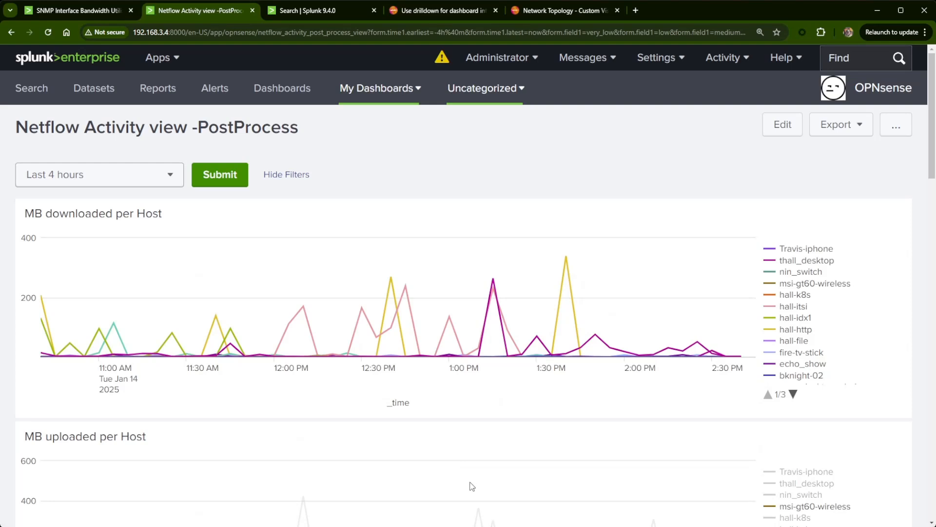
- Rename the dashboard as "Netflow Activity view - ver 2.1" and save it
{"action": "mouse_move", "coordinate": [475, 483]}
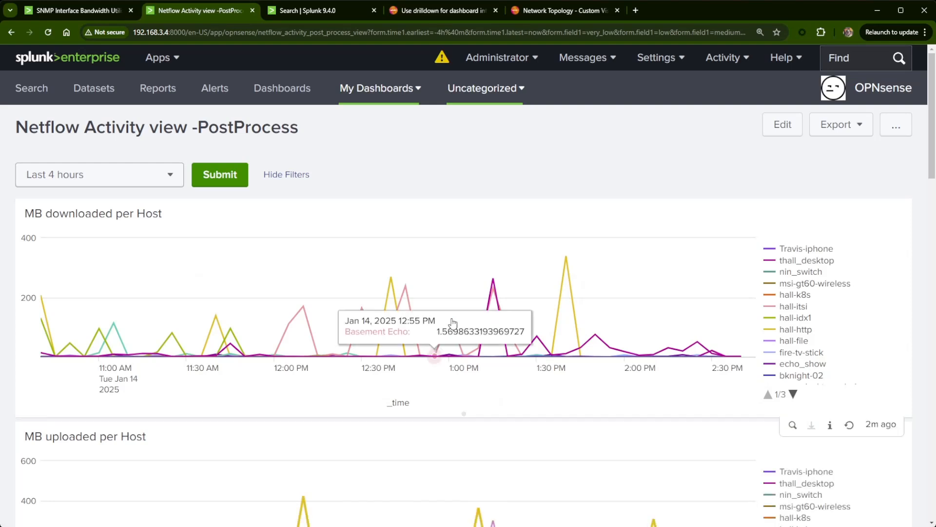
{"action": "left_click", "coordinate": [792, 128]}
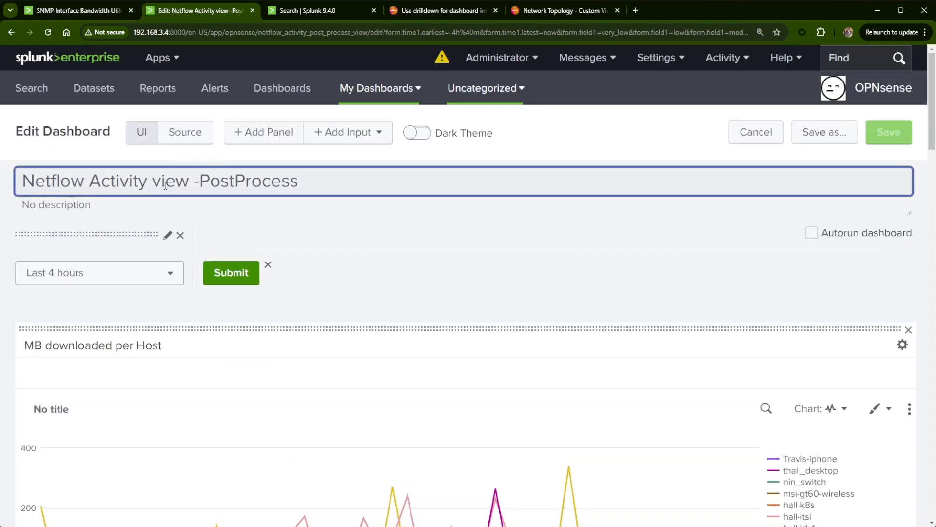
{"action": "left_click_drag", "start_coordinate": [197, 181], "coordinate": [300, 182]}
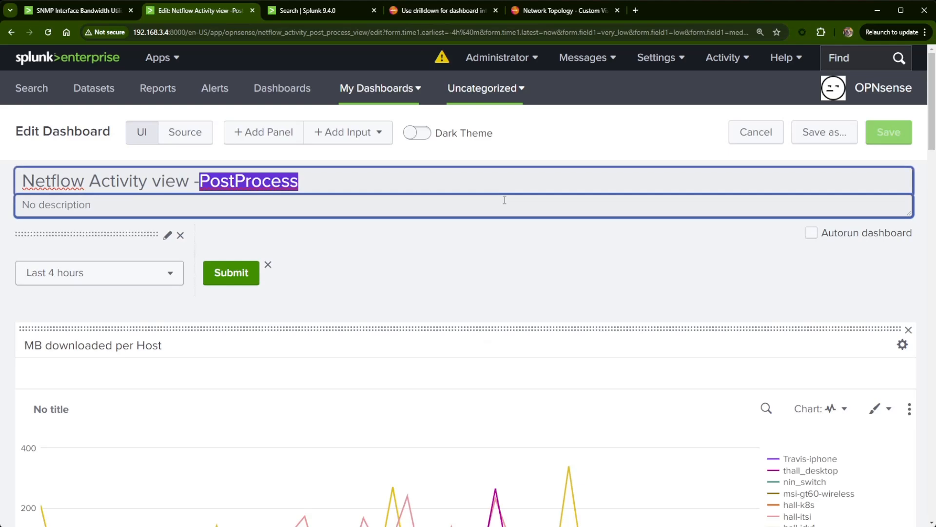
{"action": "type", "text": "v"}
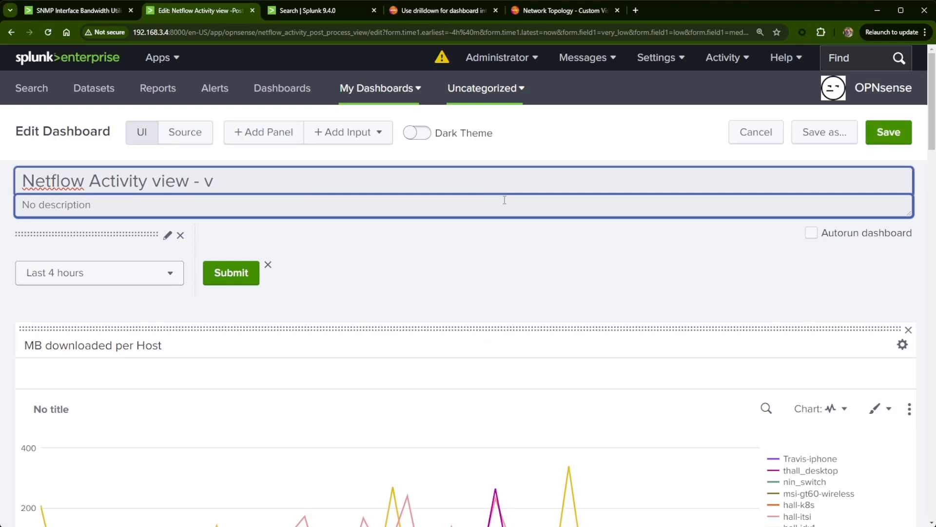
{"action": "type", "text": "er2.1"}
{"action": "left_click", "coordinate": [889, 133]}
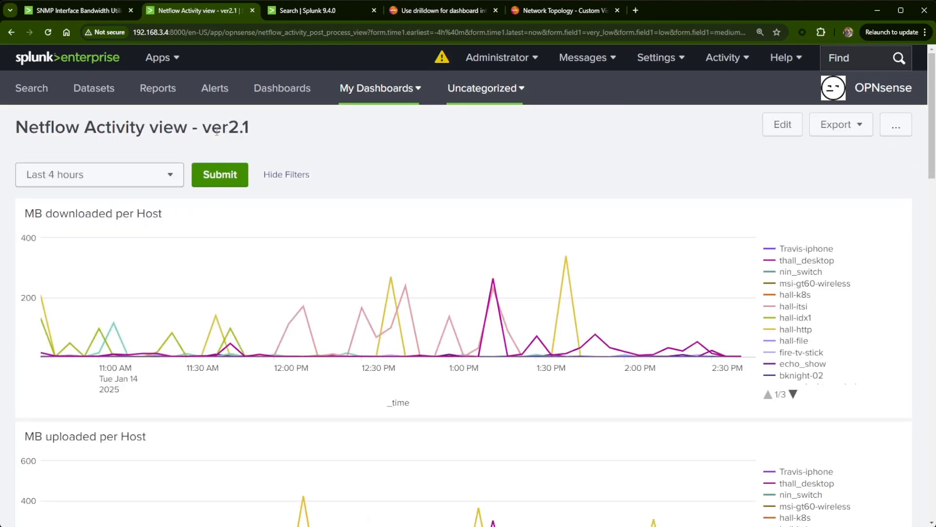
{"action": "left_click", "coordinate": [788, 125]}
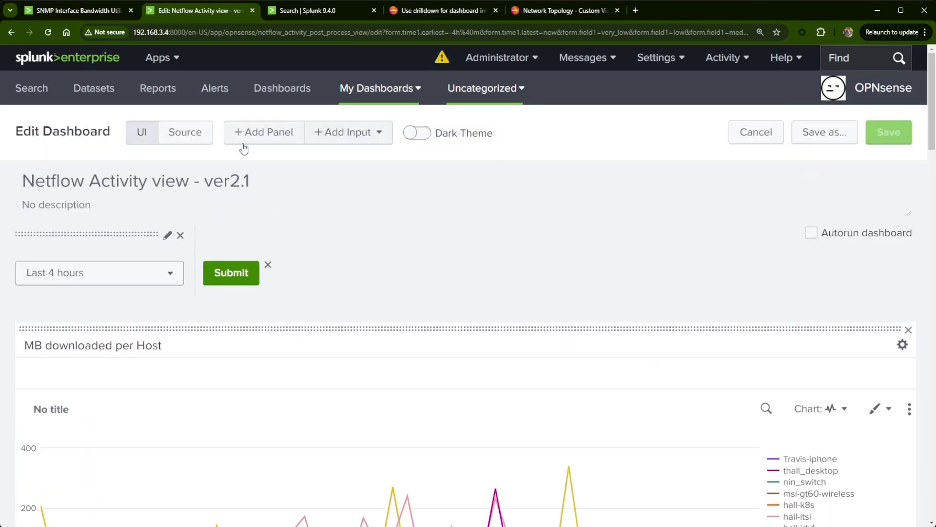
{"action": "left_click", "coordinate": [888, 131]}
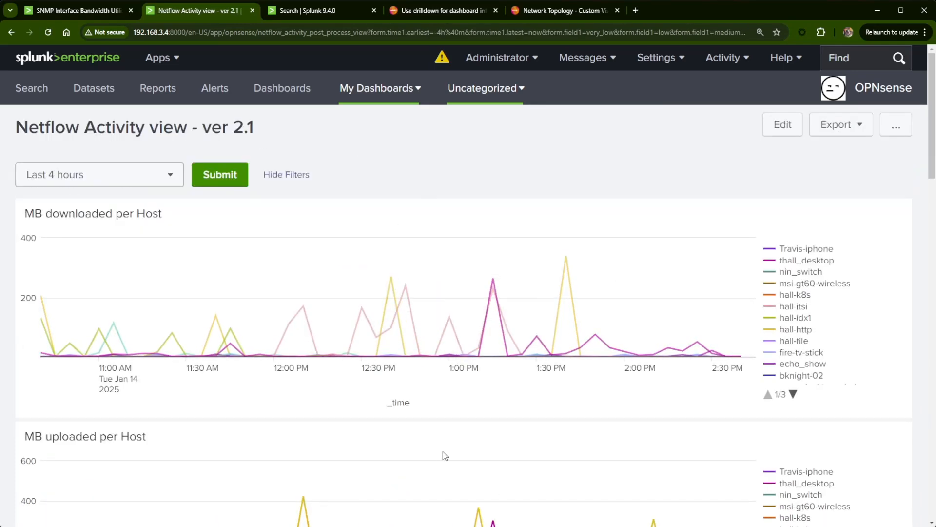
- Examine the MB downloaded per Host chart and the topology of inbound traffic for bknight-02
{"action": "scroll", "coordinate": [443, 451], "scroll_direction": "down", "scroll_amount": 4}
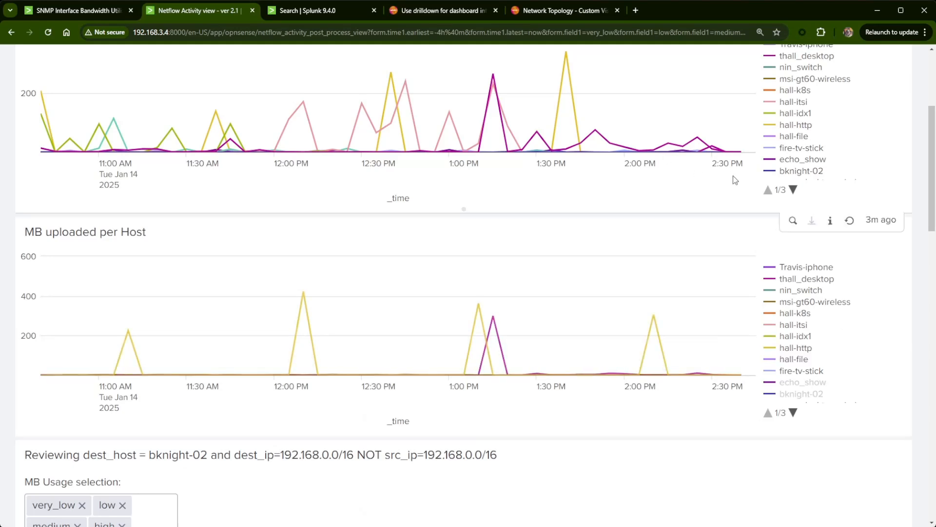
{"action": "scroll", "coordinate": [732, 292], "scroll_direction": "up", "scroll_amount": 2}
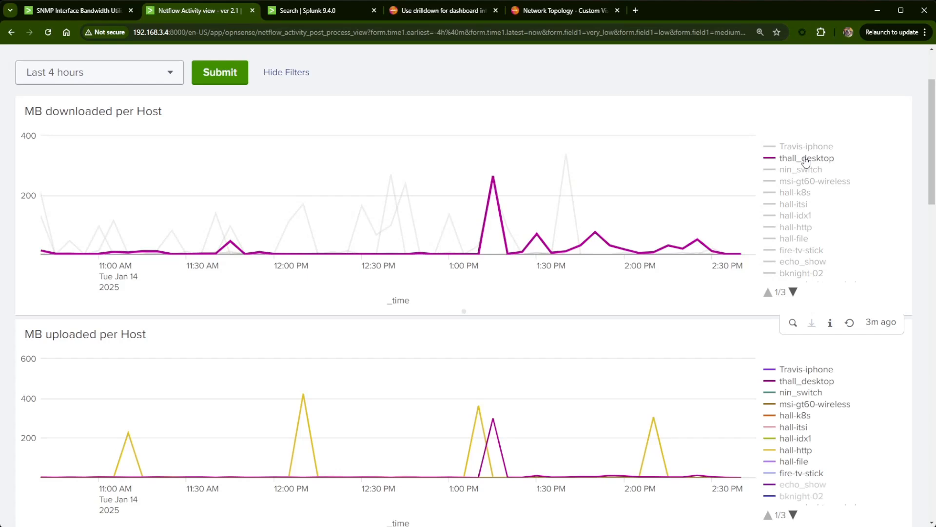
{"action": "mouse_move", "coordinate": [493, 177]}
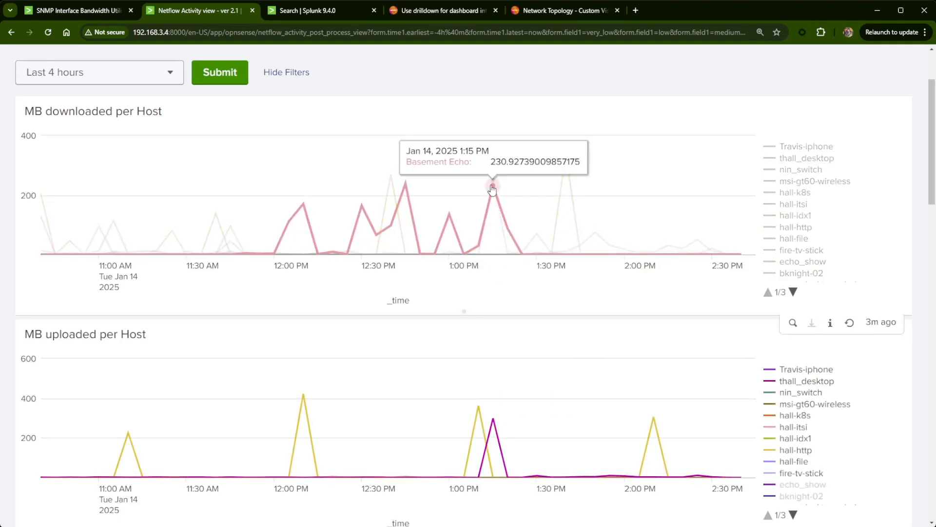
{"action": "scroll", "coordinate": [506, 224], "scroll_direction": "down", "scroll_amount": 8}
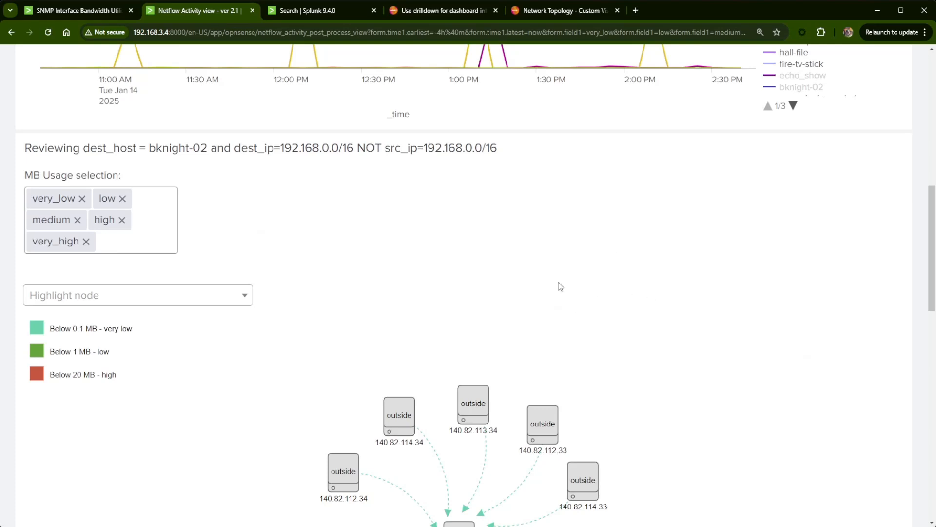
{"action": "scroll", "coordinate": [561, 286], "scroll_direction": "down", "scroll_amount": 3}
{"action": "scroll", "coordinate": [517, 390], "scroll_direction": "up", "scroll_amount": 2}
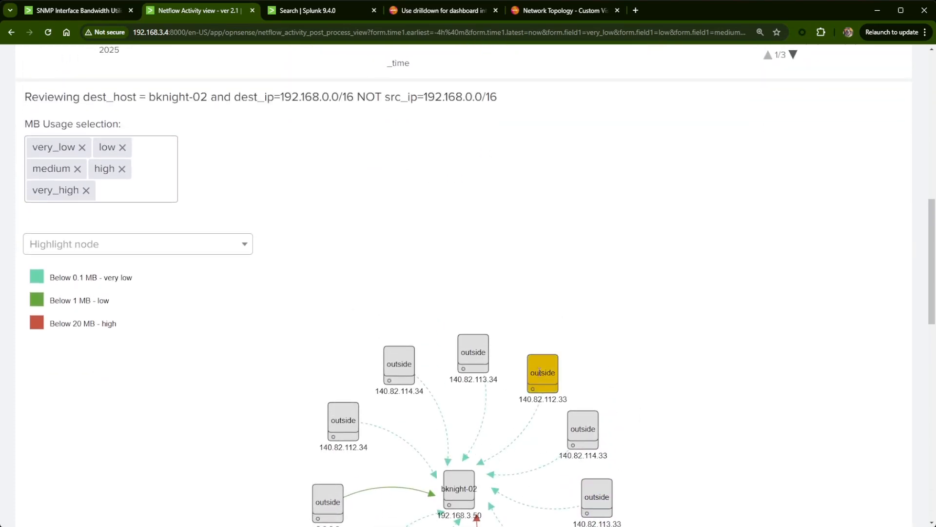
- Test the drilldown for bknight-02 from the MB uploaded per Host chart and examine the outbound topology and details table
{"action": "scroll", "coordinate": [533, 486], "scroll_direction": "up", "scroll_amount": 6}
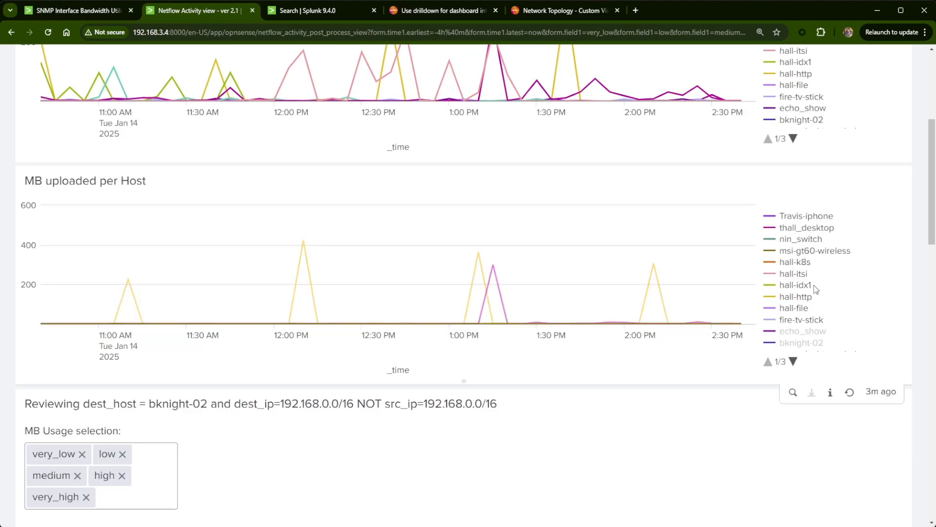
{"action": "left_click", "coordinate": [801, 343]}
{"action": "scroll", "coordinate": [639, 408], "scroll_direction": "down", "scroll_amount": 4}
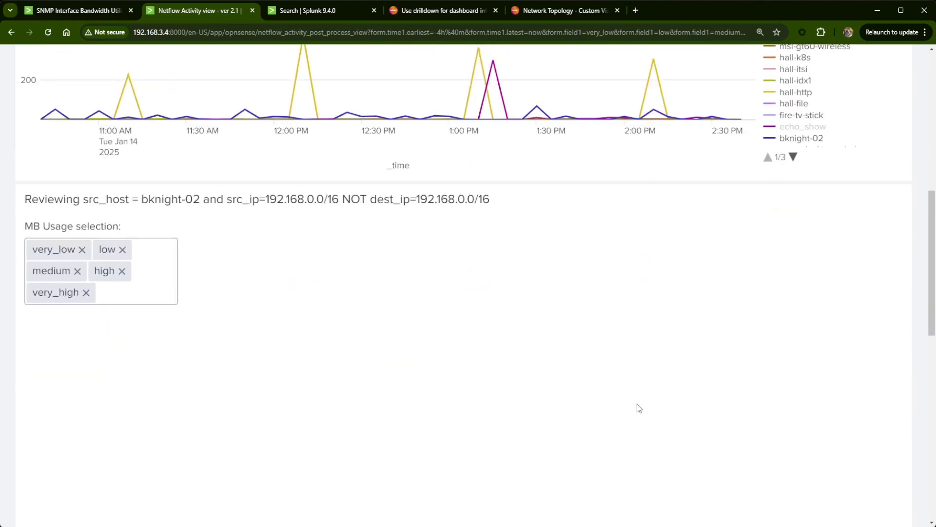
{"action": "scroll", "coordinate": [640, 405], "scroll_direction": "down", "scroll_amount": 5}
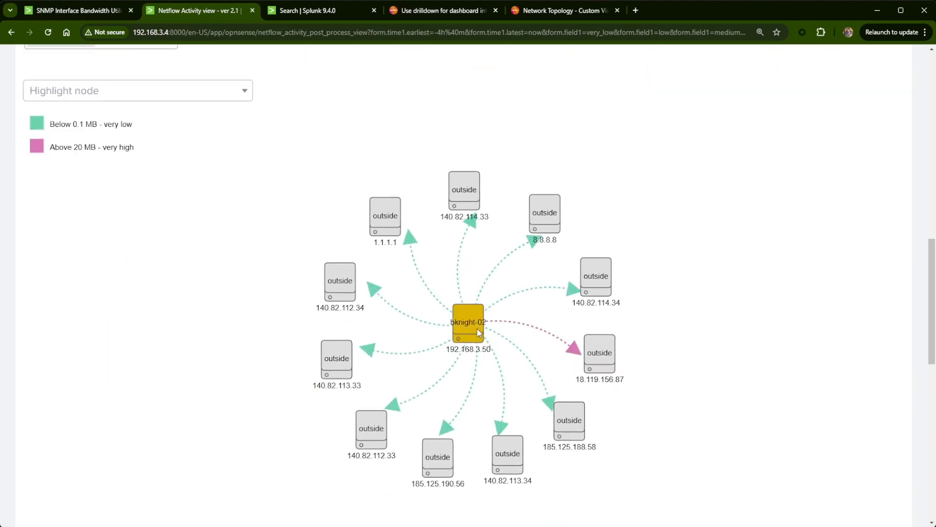
{"action": "left_click_drag", "start_coordinate": [477, 329], "coordinate": [665, 236]}
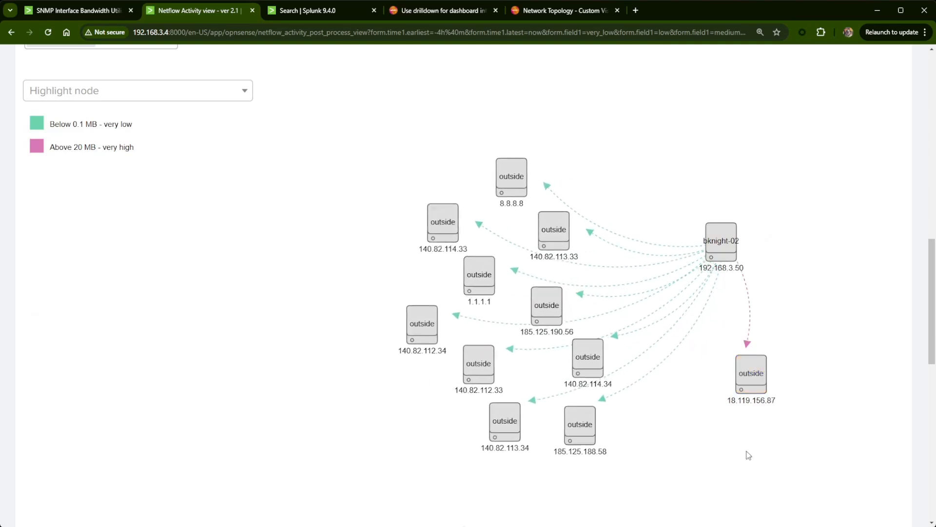
{"action": "scroll", "coordinate": [324, 418], "scroll_direction": "down", "scroll_amount": 8}
{"action": "scroll", "coordinate": [514, 388], "scroll_direction": "down", "scroll_amount": 3}
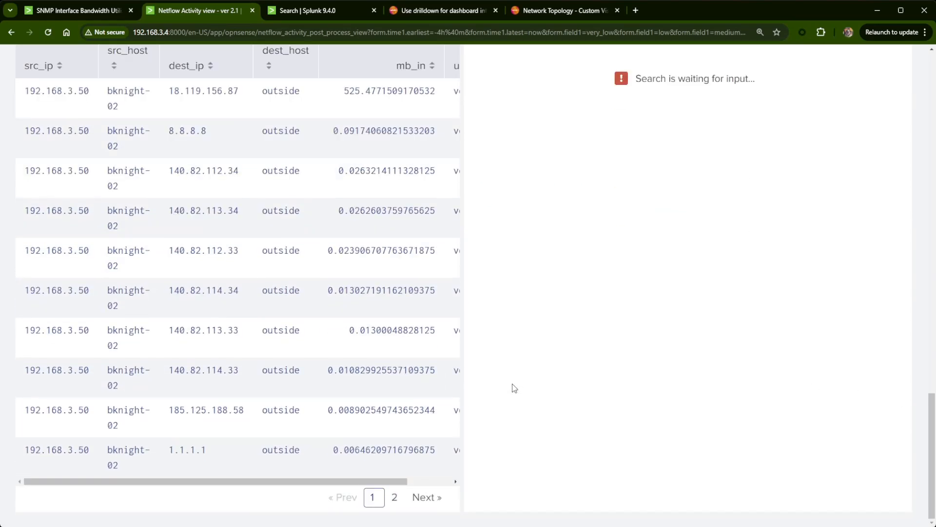
{"action": "scroll", "coordinate": [514, 388], "scroll_direction": "up", "scroll_amount": 15}
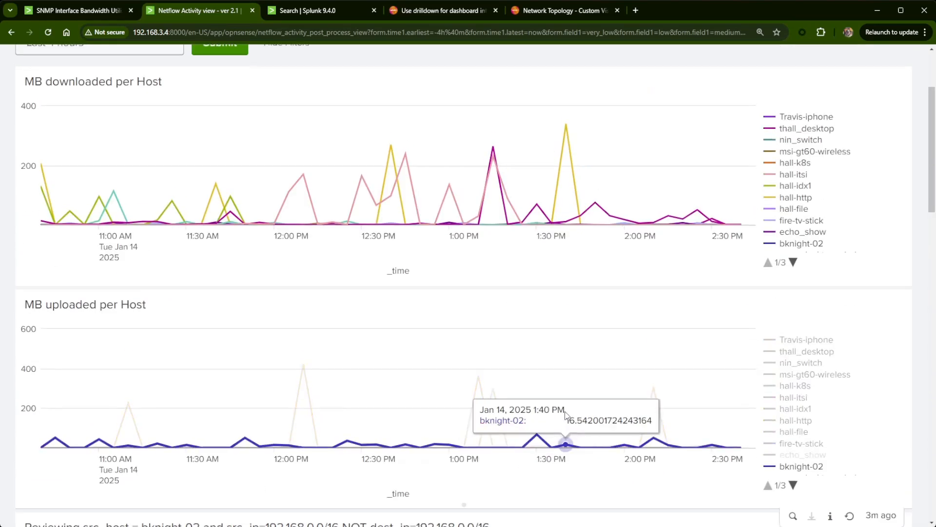
{"action": "scroll", "coordinate": [573, 411], "scroll_direction": "up", "scroll_amount": 2}
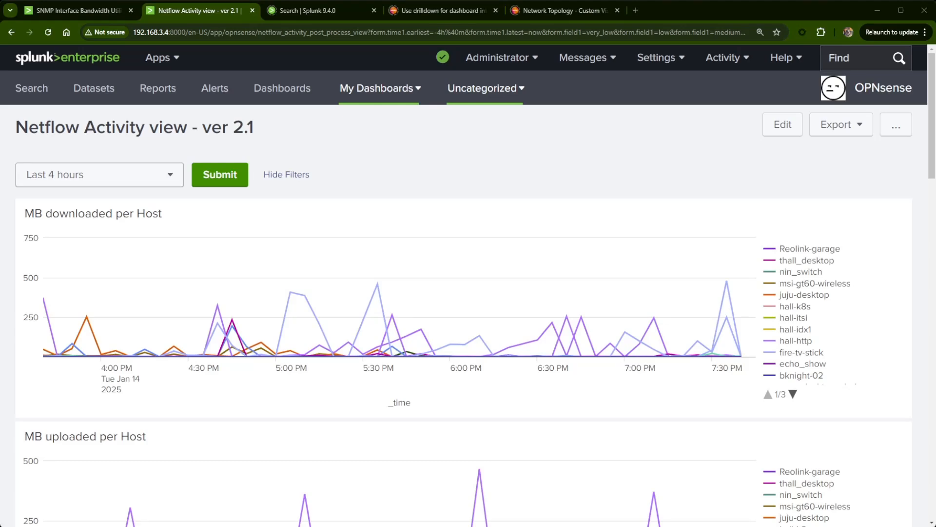
- Review the field selection options and test the WHOIS drilldown with the source and destination IPs of the details table's first row
{"action": "scroll", "coordinate": [293, 341], "scroll_direction": "down", "scroll_amount": 20}
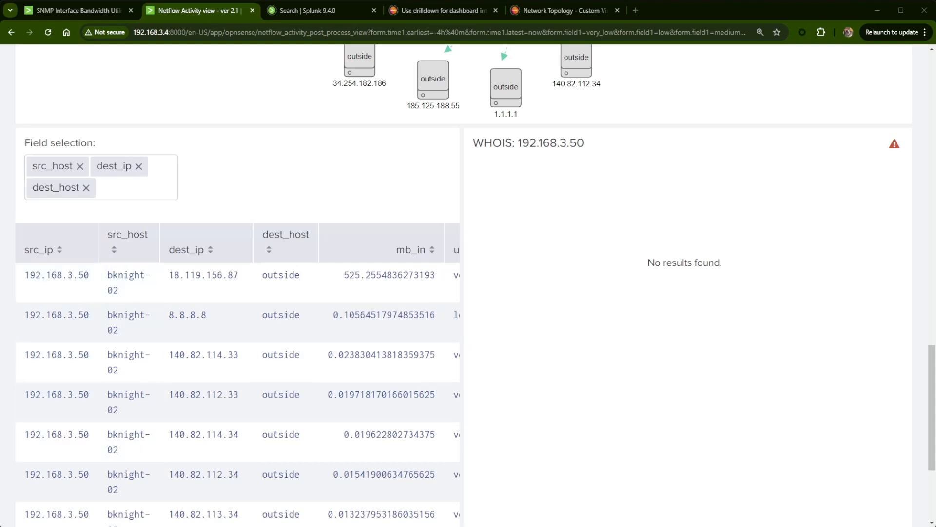
{"action": "left_click", "coordinate": [129, 191]}
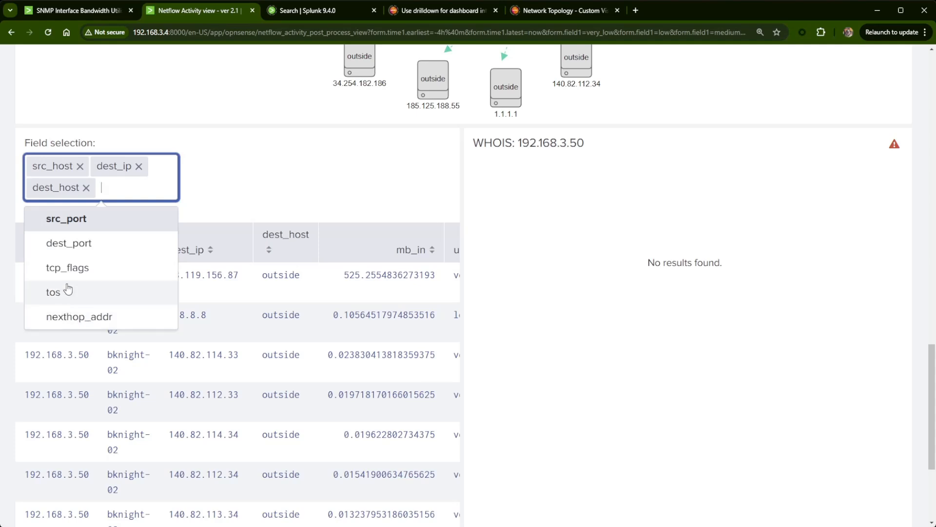
{"action": "left_click", "coordinate": [300, 172]}
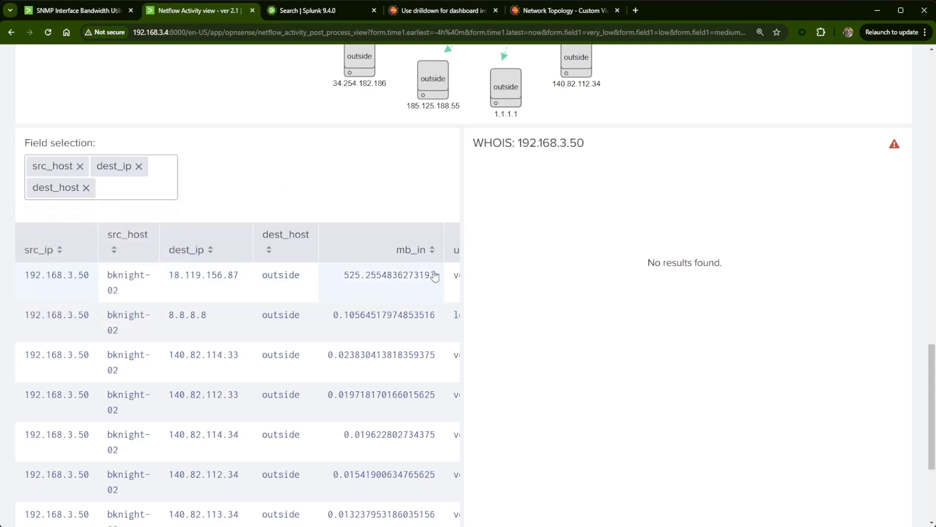
{"action": "left_click", "coordinate": [42, 282]}
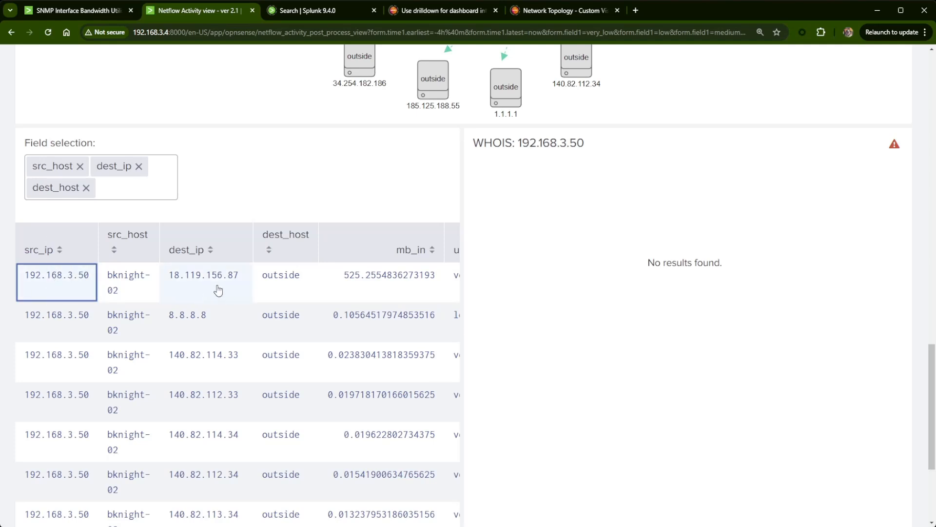
{"action": "left_click", "coordinate": [183, 278]}
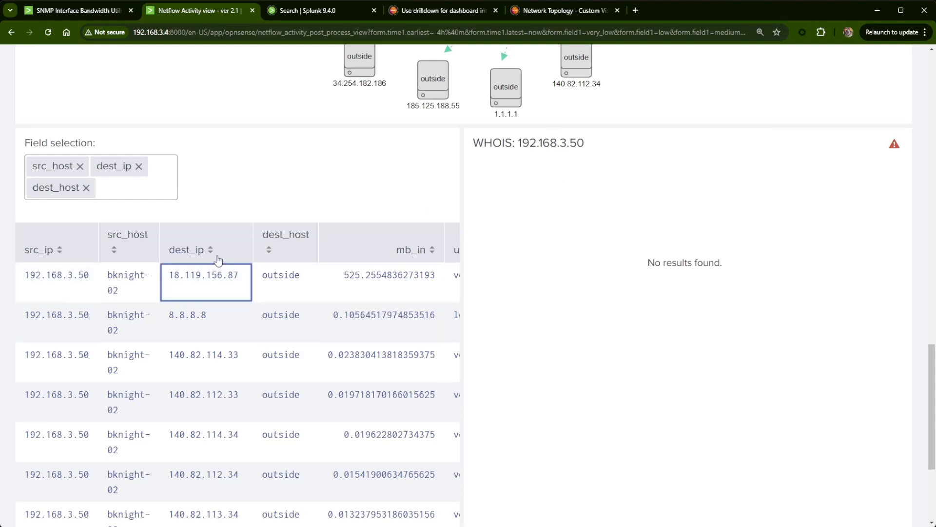
- Open the Netflow Activity view - ver 2.1 dashboard for editing
{"action": "scroll", "coordinate": [366, 334], "scroll_direction": "up", "scroll_amount": 12}
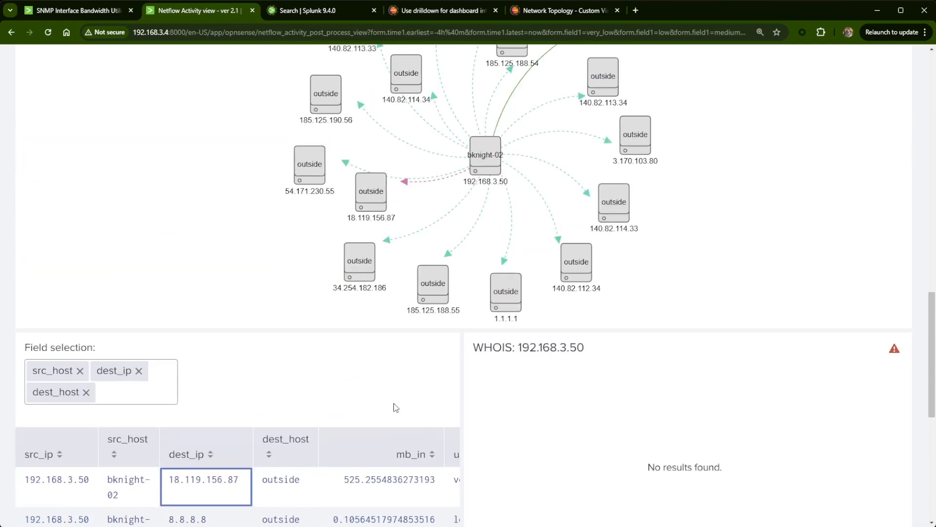
{"action": "scroll", "coordinate": [408, 456], "scroll_direction": "up", "scroll_amount": 7}
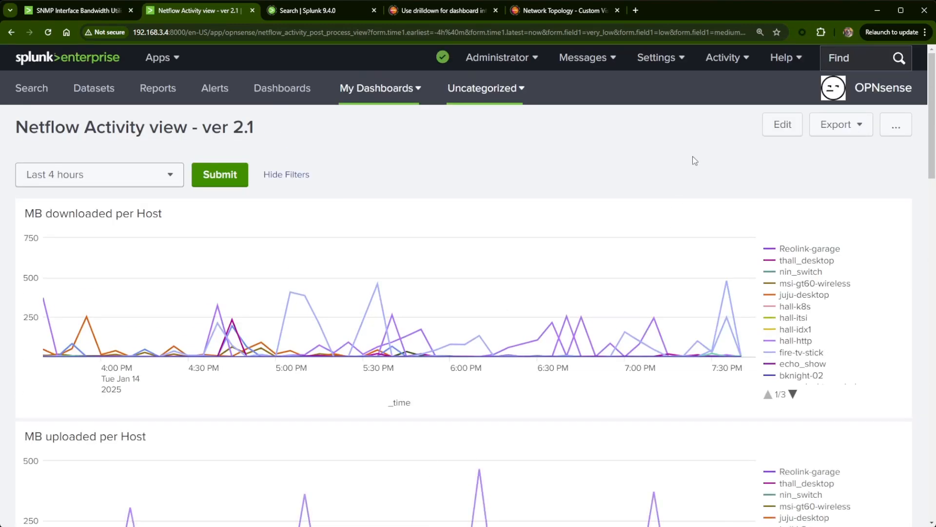
{"action": "scroll", "coordinate": [519, 371], "scroll_direction": "down", "scroll_amount": 15}
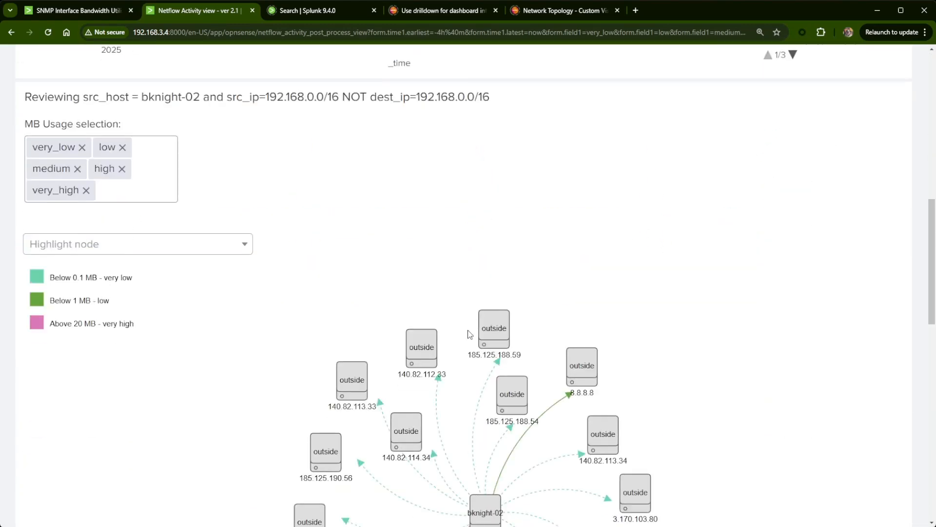
{"action": "scroll", "coordinate": [472, 347], "scroll_direction": "up", "scroll_amount": 5}
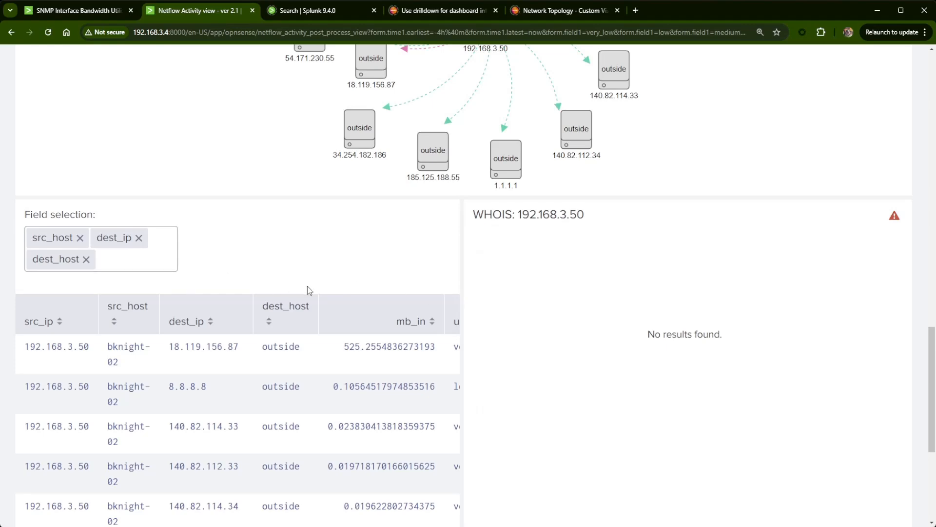
{"action": "scroll", "coordinate": [307, 286], "scroll_direction": "down", "scroll_amount": 6}
{"action": "scroll", "coordinate": [507, 380], "scroll_direction": "up", "scroll_amount": 8}
{"action": "scroll", "coordinate": [505, 377], "scroll_direction": "up", "scroll_amount": 12}
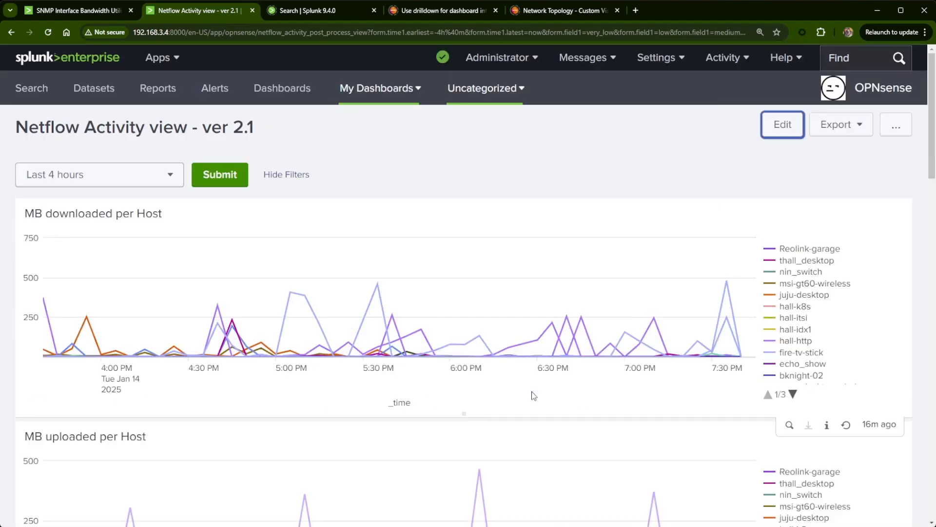
{"action": "left_click", "coordinate": [782, 125]}
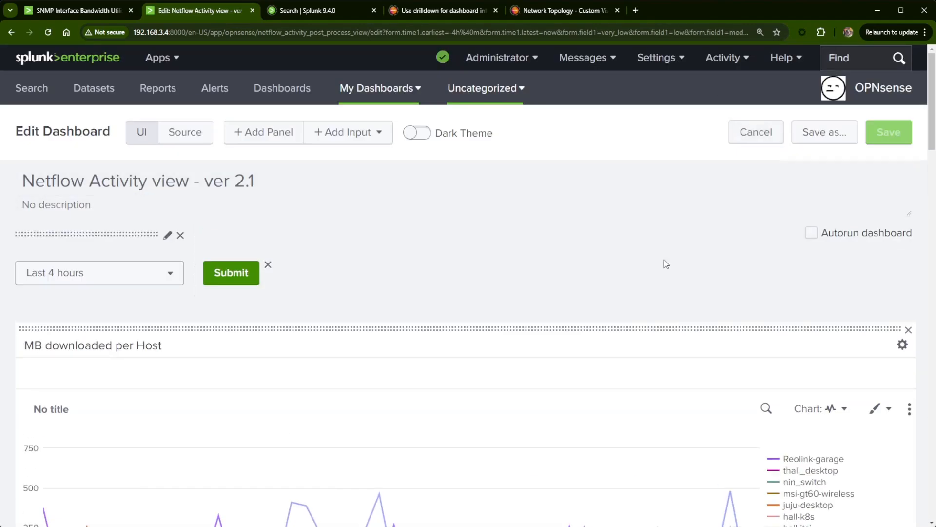
- Set the ip token in the details table's drilldown to $click.value2$, apply it and save the dashboard
{"action": "scroll", "coordinate": [496, 263], "scroll_direction": "down", "scroll_amount": 10}
{"action": "scroll", "coordinate": [504, 267], "scroll_direction": "down", "scroll_amount": 10}
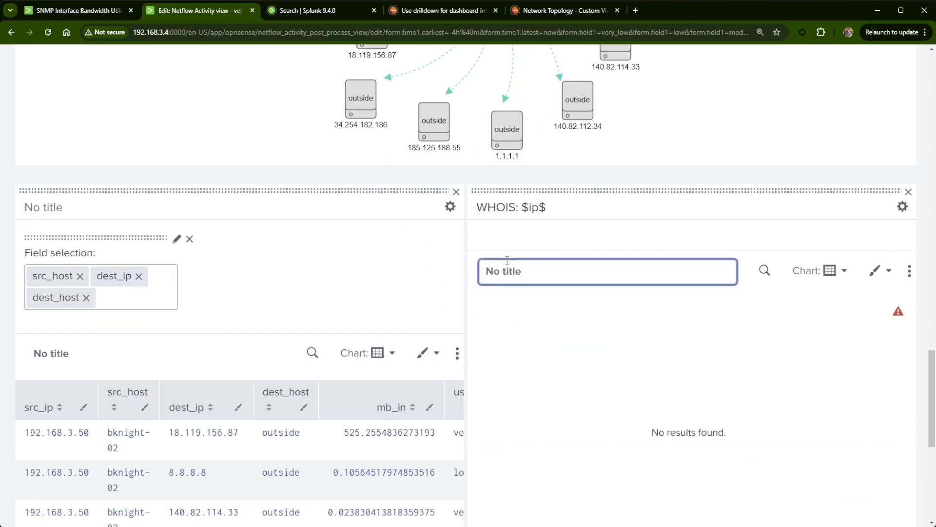
{"action": "left_click", "coordinate": [457, 252]}
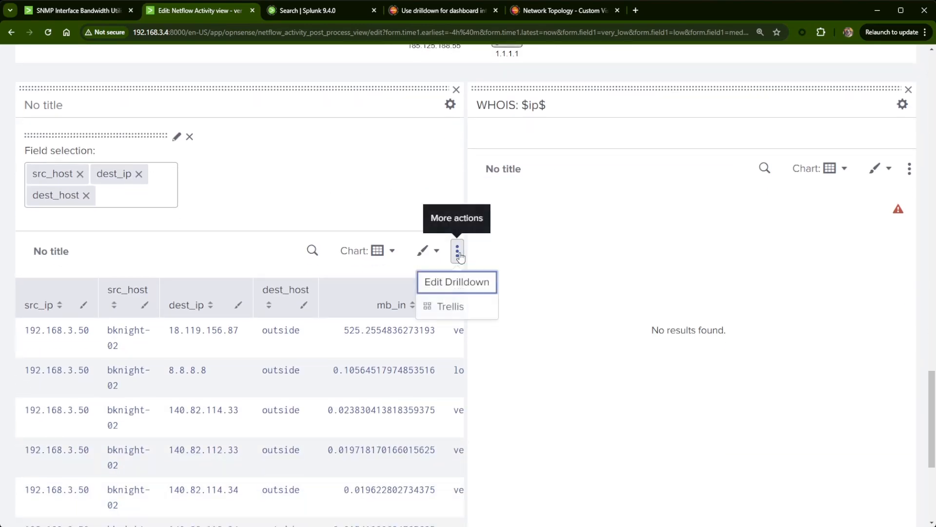
{"action": "left_click", "coordinate": [455, 282]}
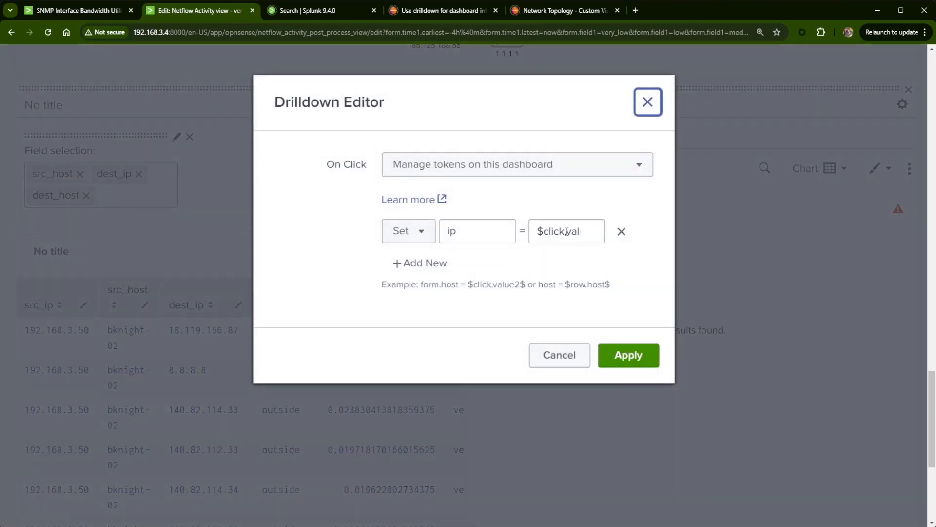
{"action": "left_click", "coordinate": [567, 231]}
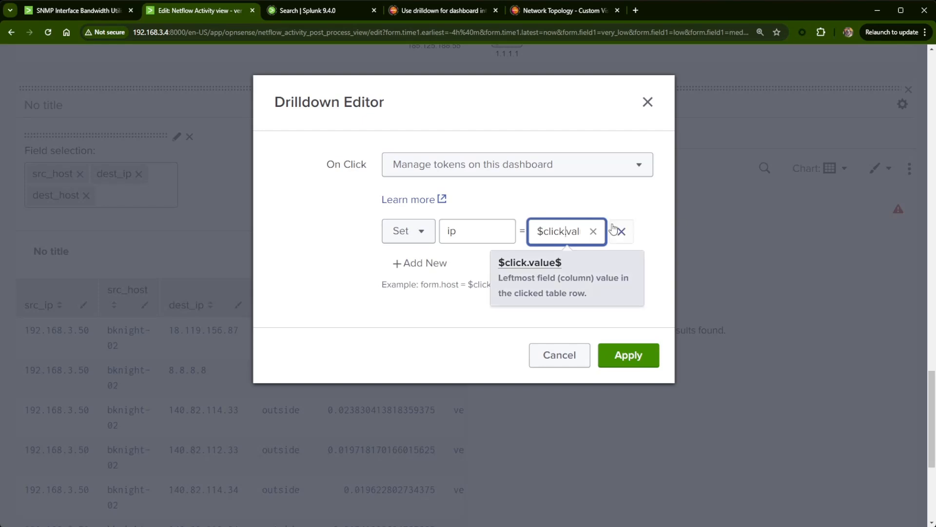
{"action": "left_click", "coordinate": [593, 231]}
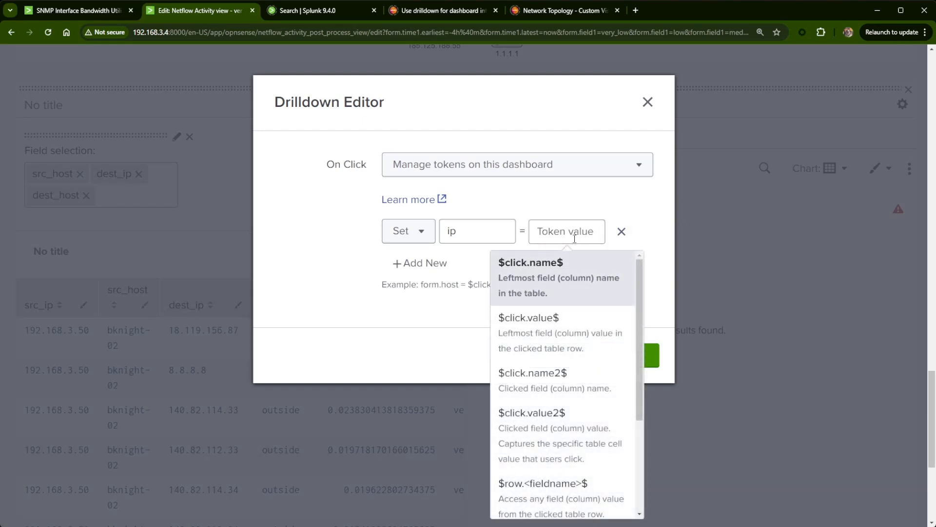
{"action": "left_click", "coordinate": [558, 442]}
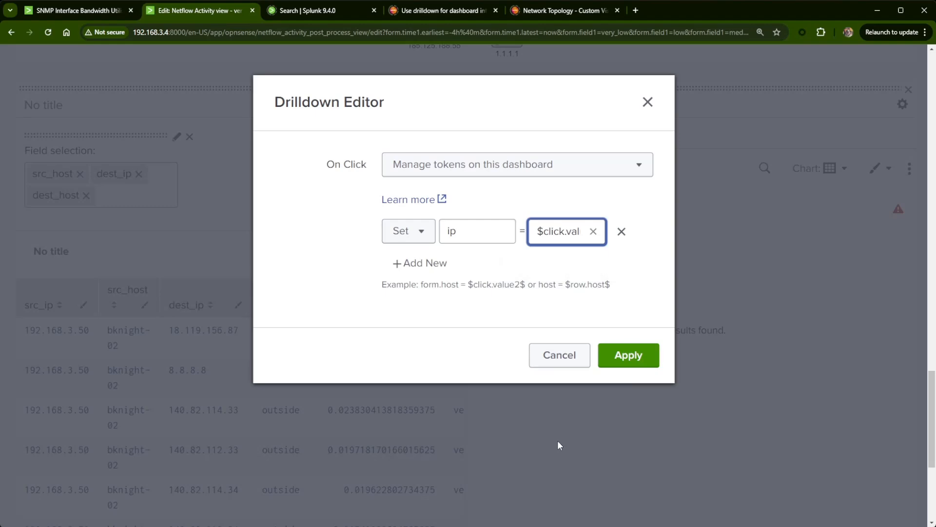
{"action": "left_click", "coordinate": [645, 360]}
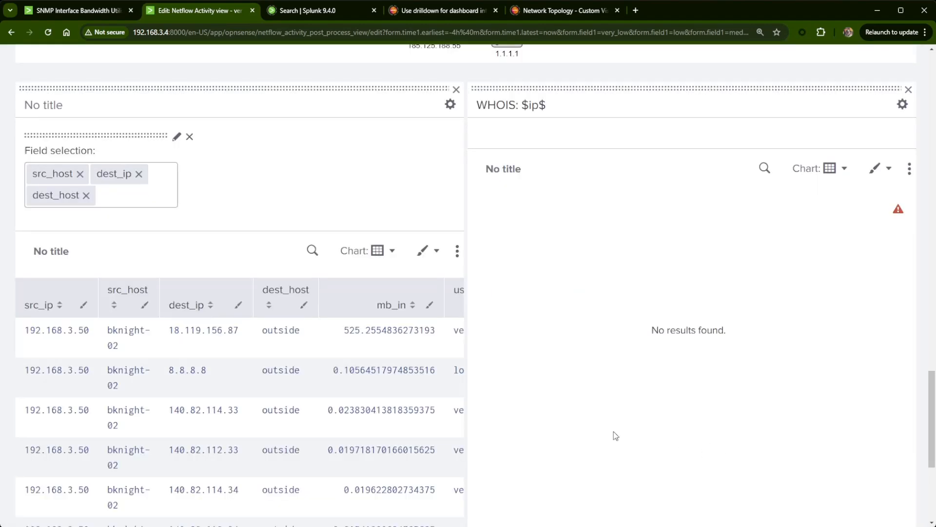
{"action": "scroll", "coordinate": [601, 431], "scroll_direction": "up", "scroll_amount": 20}
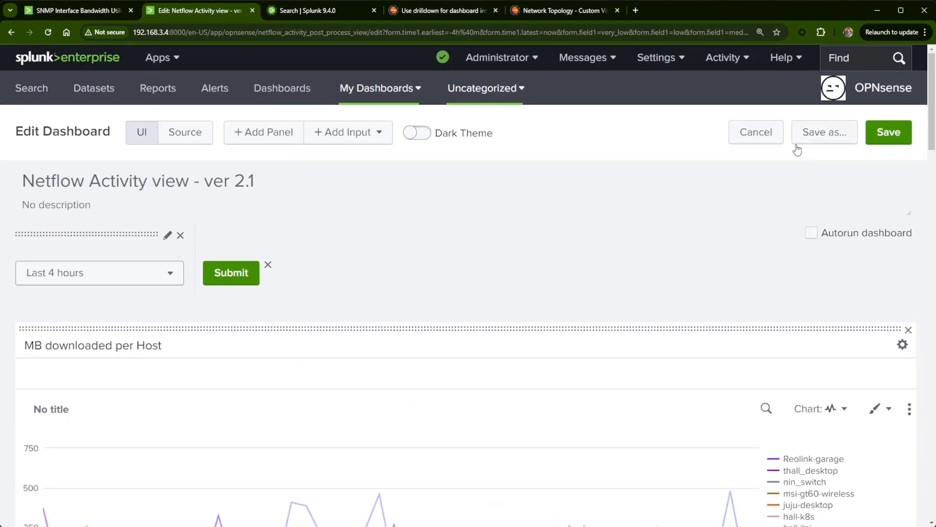
{"action": "left_click", "coordinate": [876, 144]}
- Test the WHOIS drilldown with the destination IPs 18.119.156.87 and 8.8.8.8 from the details table
{"action": "scroll", "coordinate": [642, 326], "scroll_direction": "down", "scroll_amount": 15}
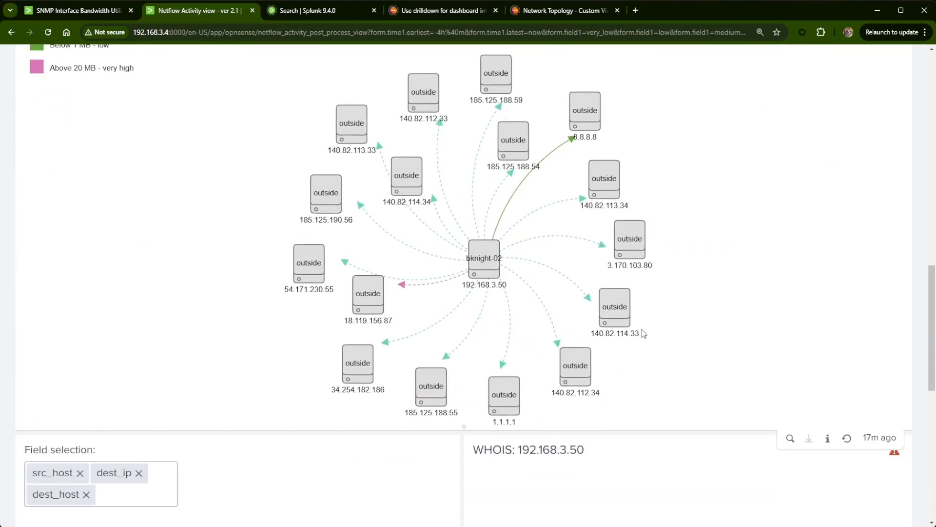
{"action": "scroll", "coordinate": [641, 333], "scroll_direction": "down", "scroll_amount": 6}
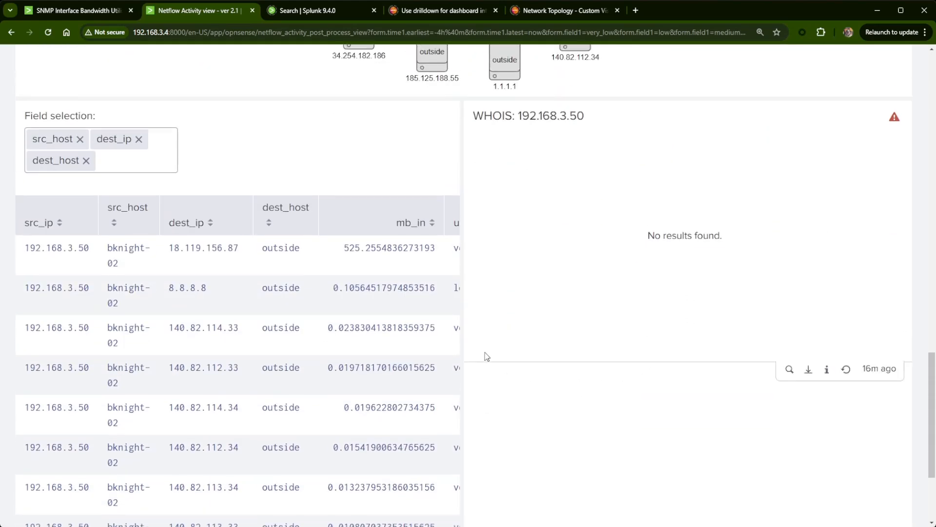
{"action": "scroll", "coordinate": [486, 356], "scroll_direction": "up", "scroll_amount": 1}
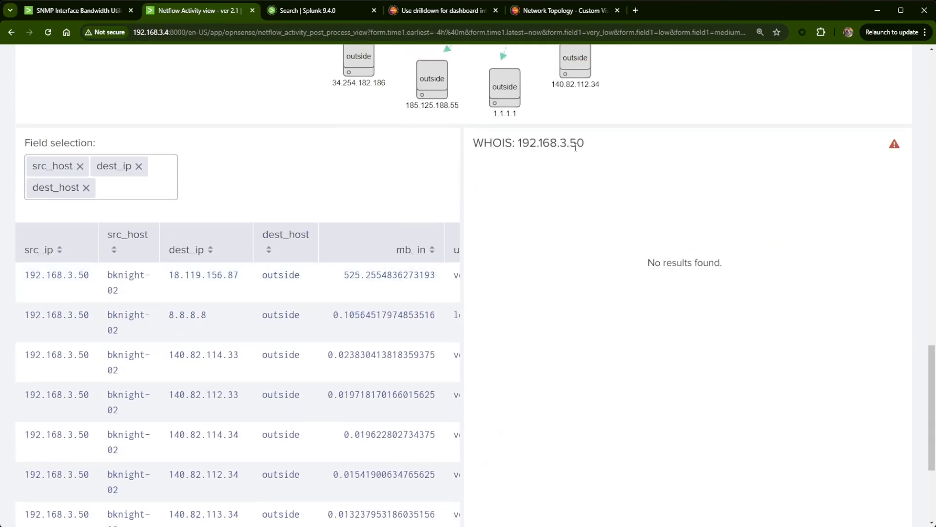
{"action": "left_click", "coordinate": [205, 285]}
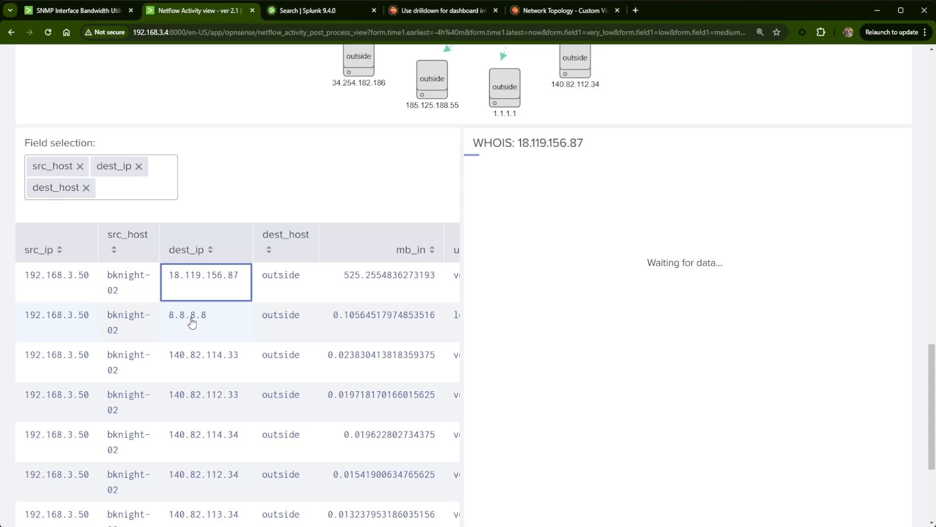
{"action": "left_click", "coordinate": [190, 323]}
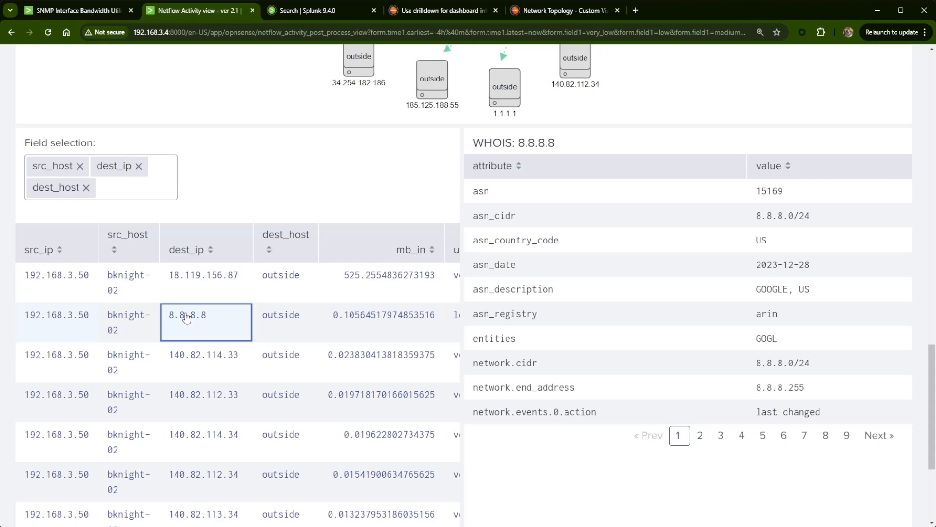
{"action": "scroll", "coordinate": [199, 316], "scroll_direction": "up", "scroll_amount": 15}
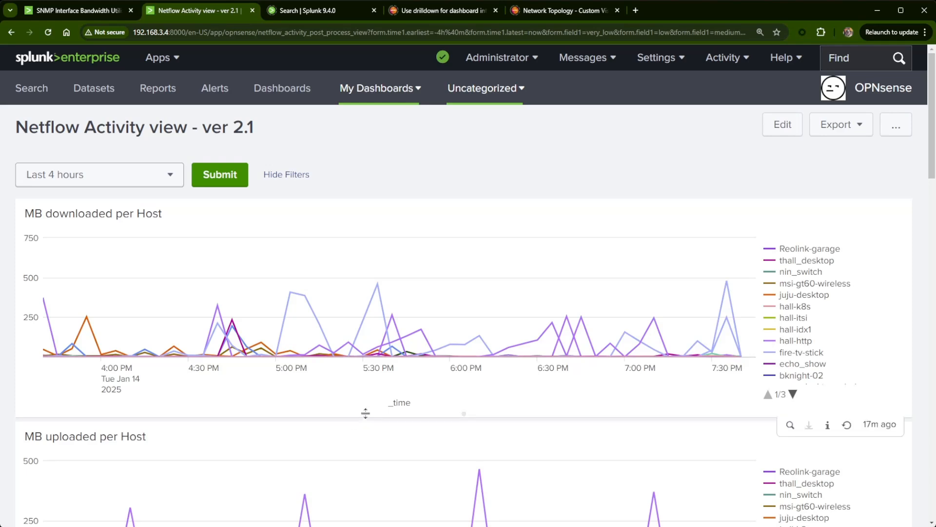
{"action": "scroll", "coordinate": [363, 414], "scroll_direction": "down", "scroll_amount": 1}
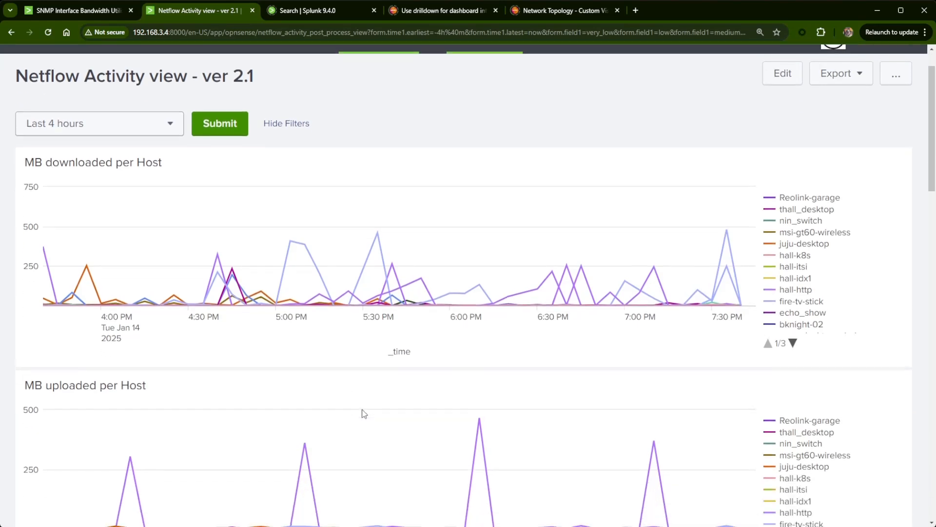